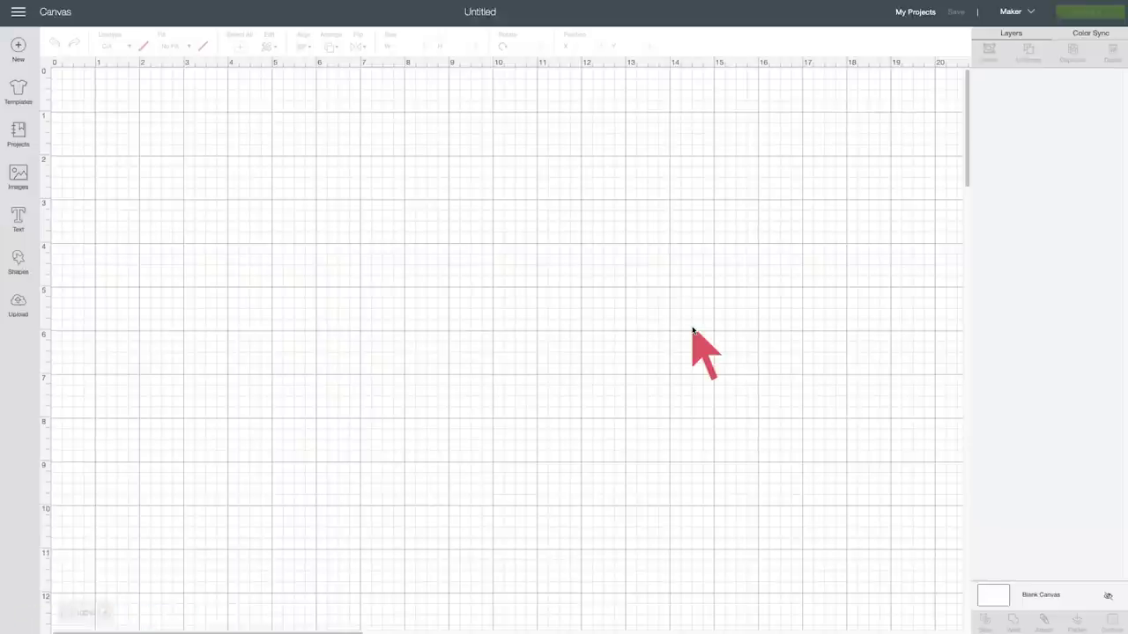
# Add the basic canvas template at a custom 11.75 × 11.75 inch size
pyautogui.click(19, 88)
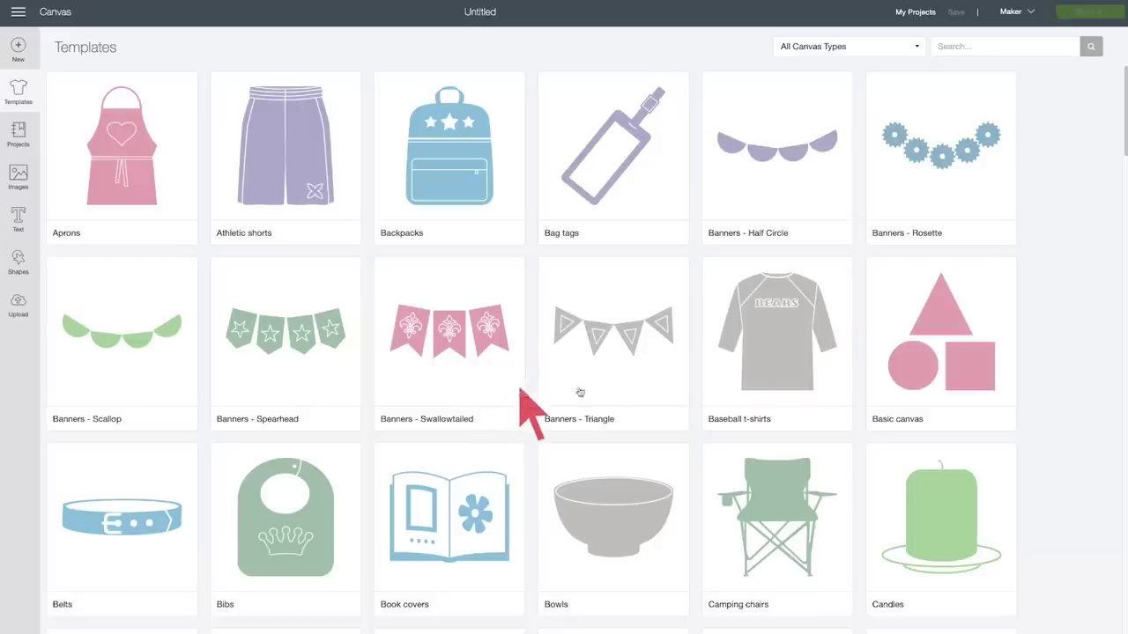
pyautogui.click(948, 334)
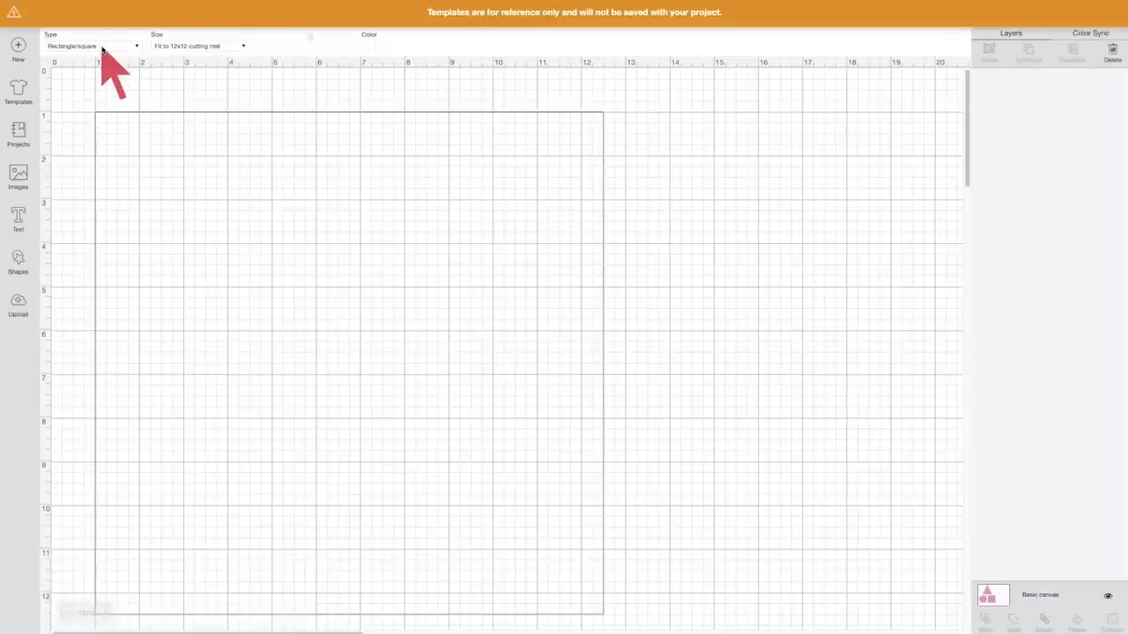
pyautogui.click(181, 46)
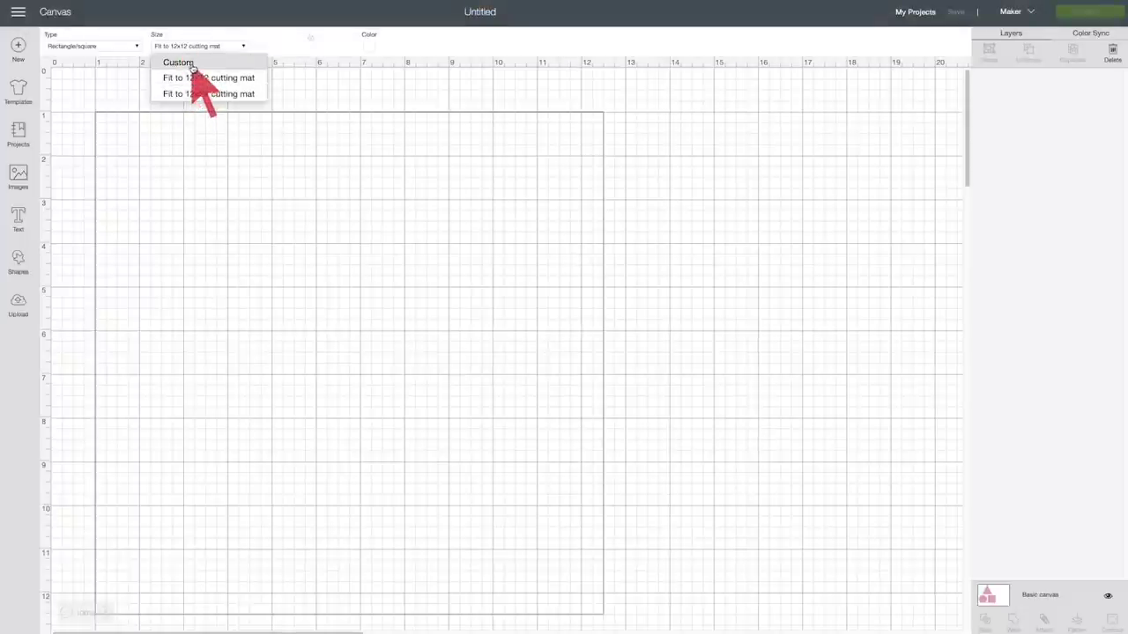
pyautogui.click(192, 63)
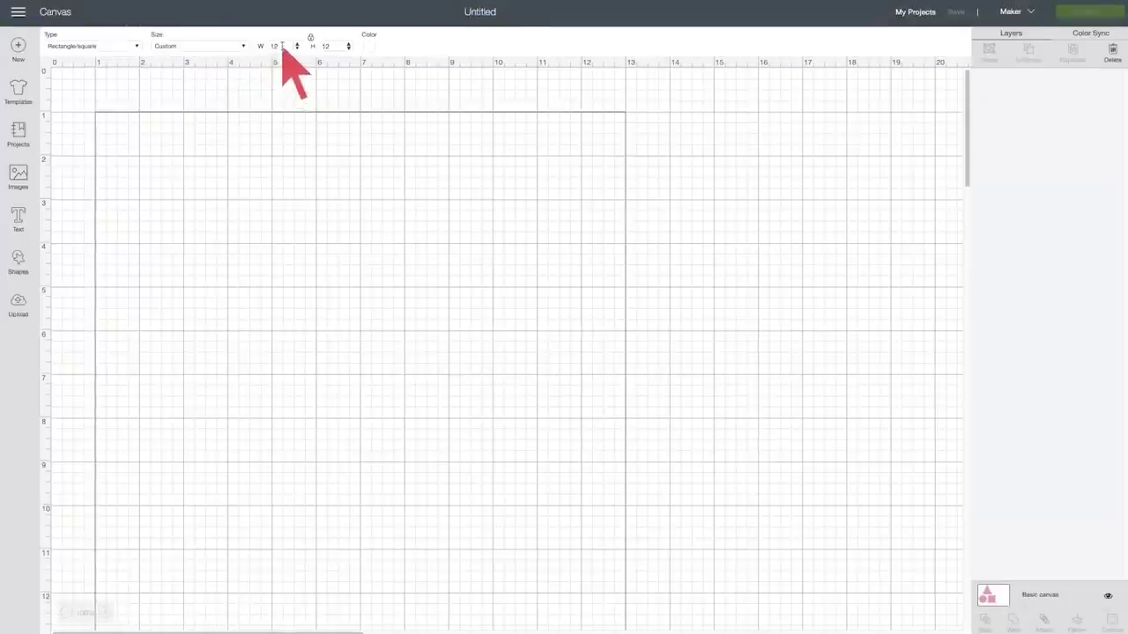
pyautogui.click(264, 47)
pyautogui.write('11.')
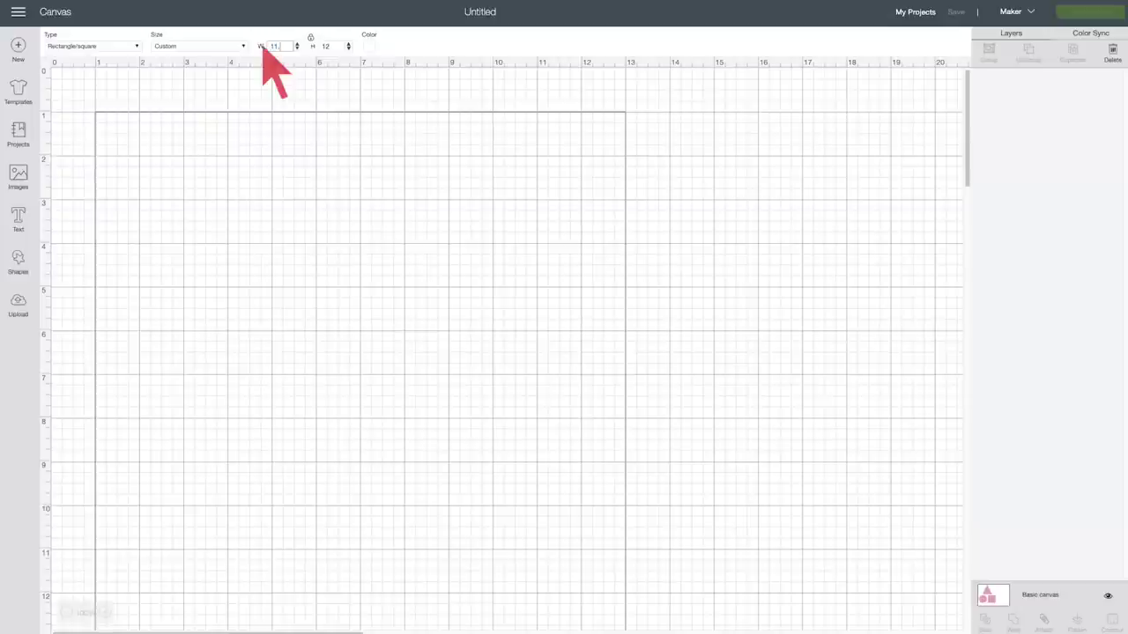
pyautogui.write('75')
pyautogui.click(337, 46)
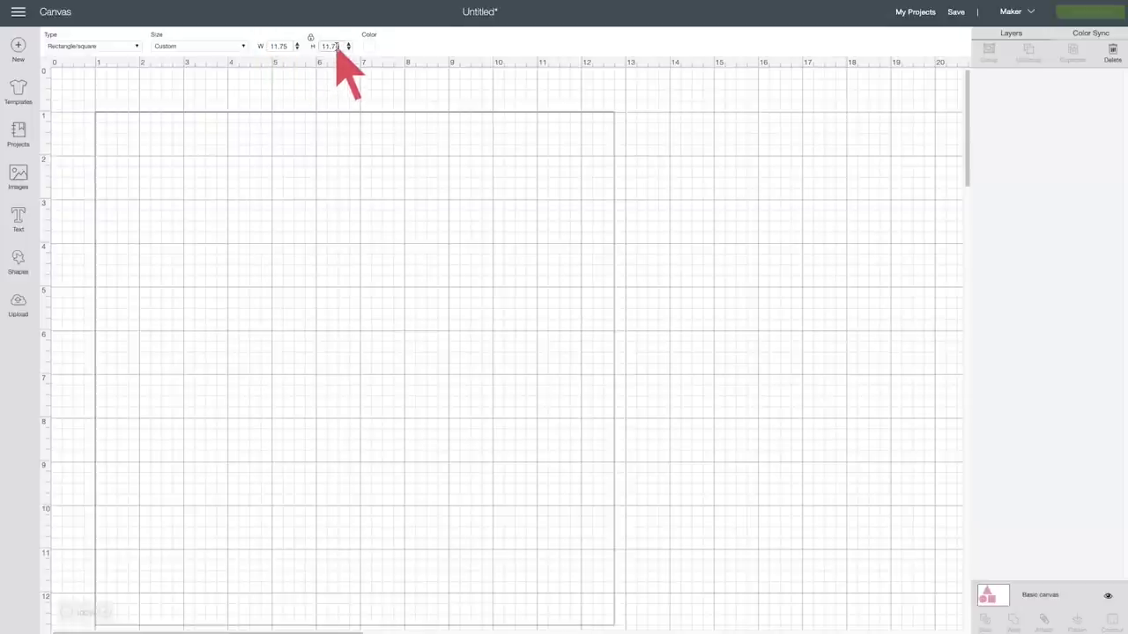
# Colour the template light grey and deselect it
pyautogui.click(368, 48)
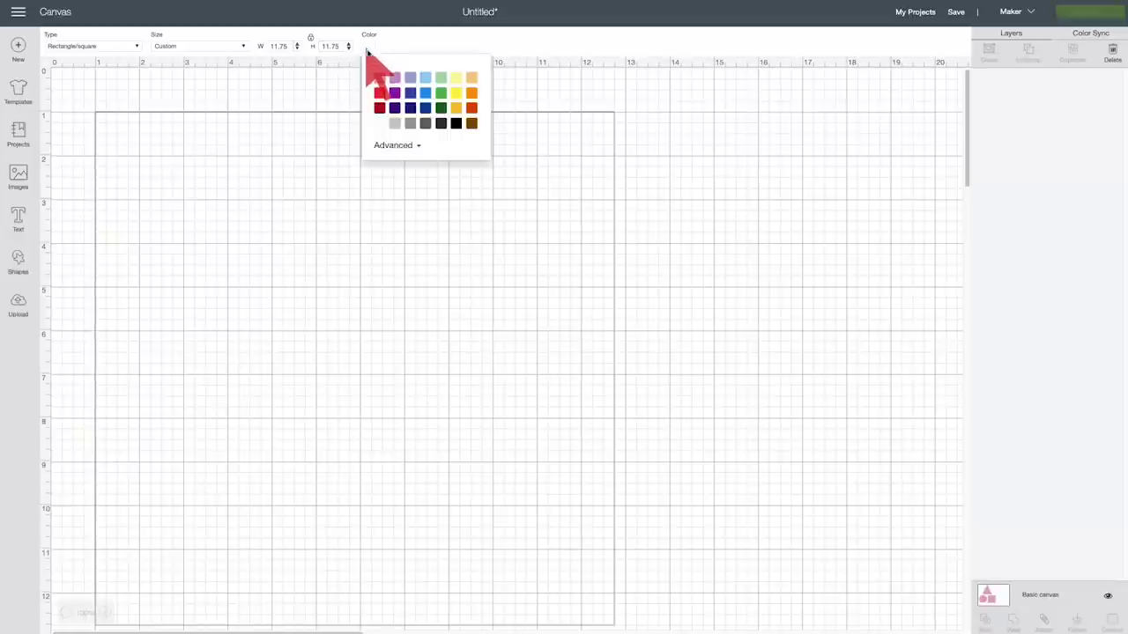
pyautogui.click(394, 124)
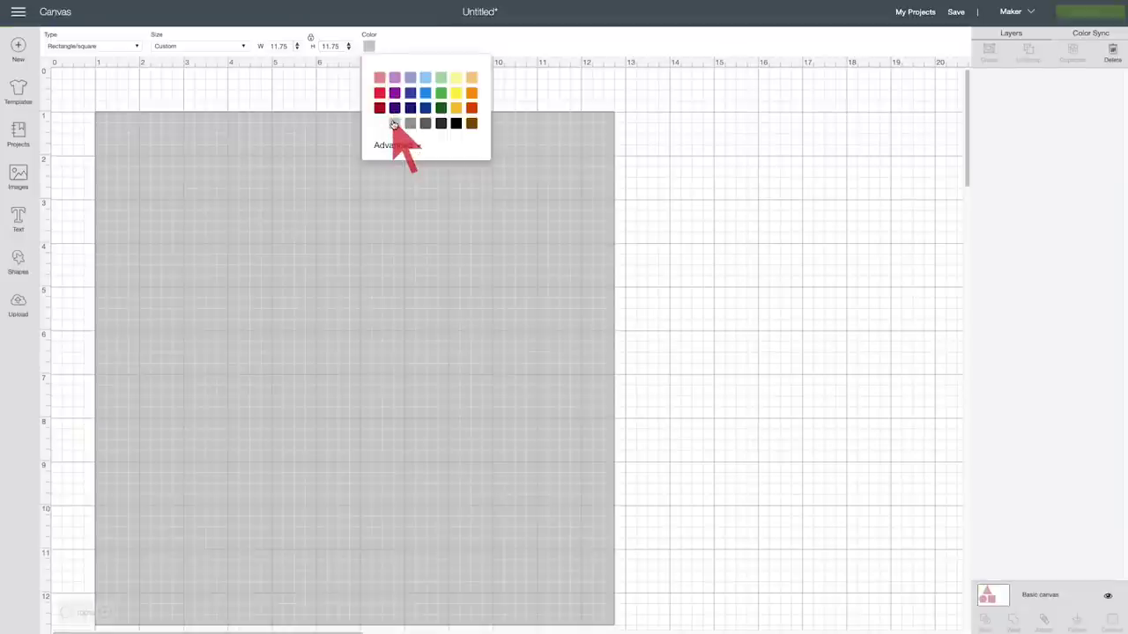
pyautogui.click(749, 264)
pyautogui.scroll(-1, 751, 266)
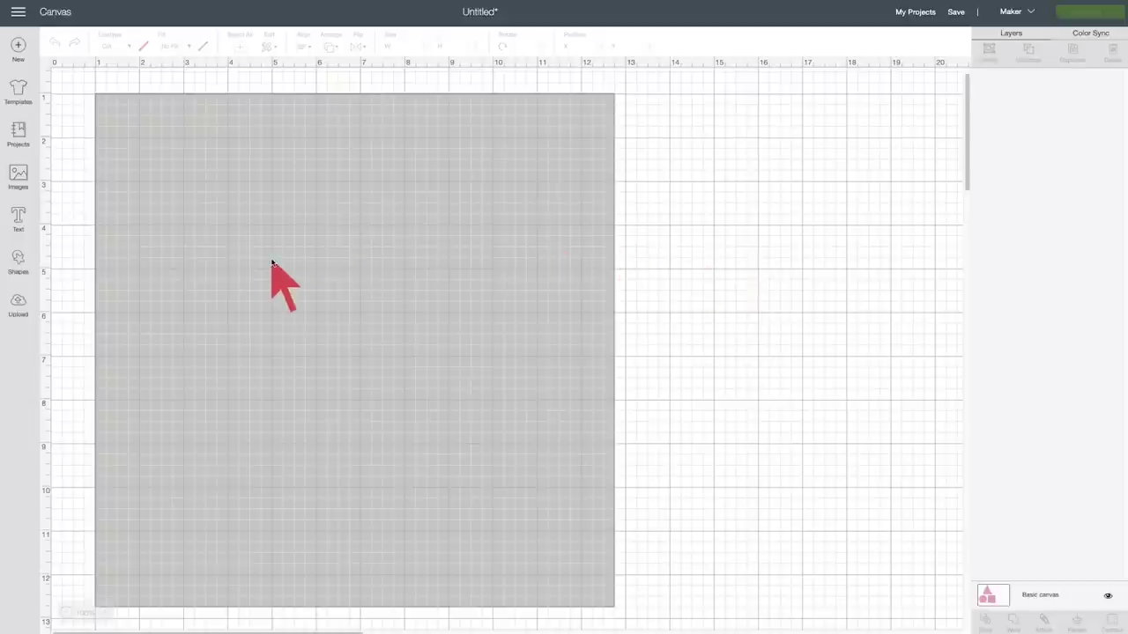
# Add the text HOME and move it near the top of the square
pyautogui.click(19, 221)
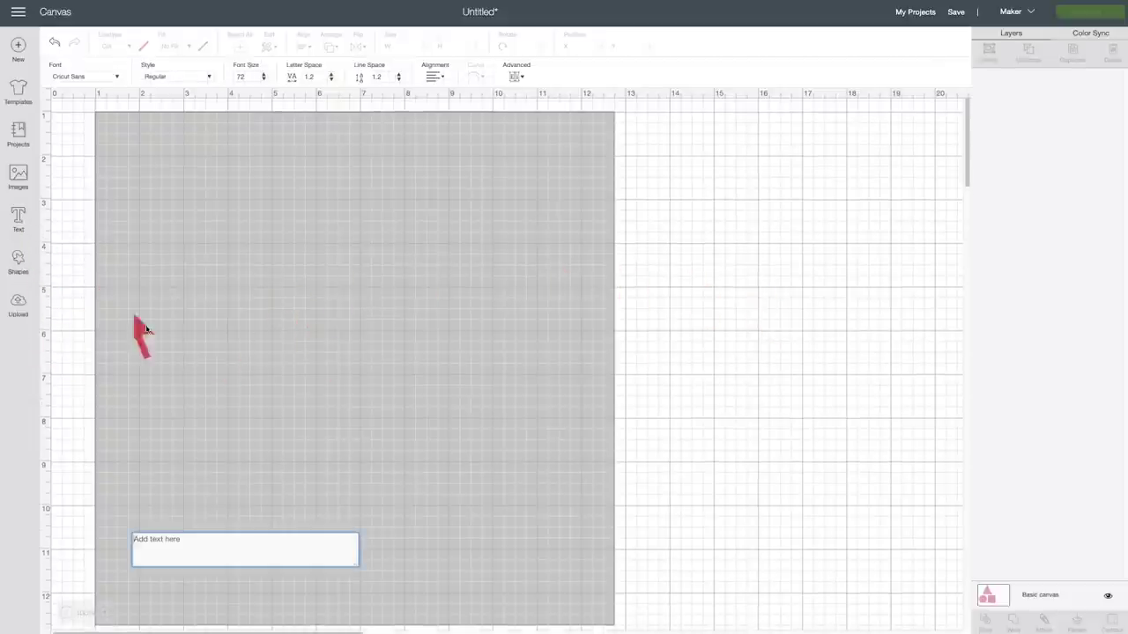
pyautogui.write('HOME')
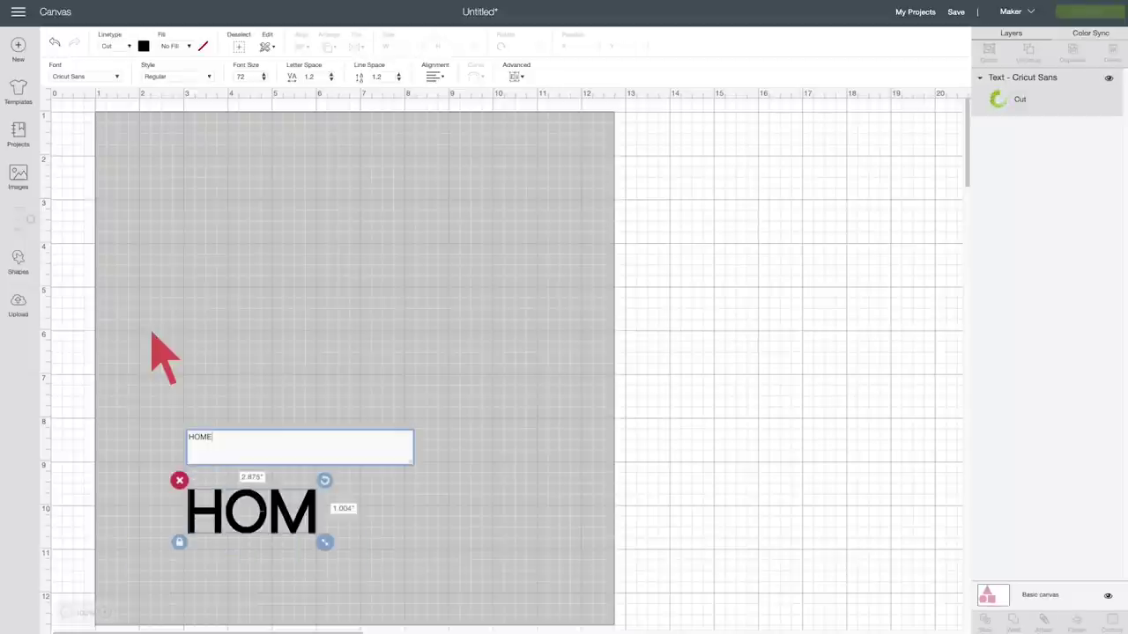
pyautogui.click(234, 483)
pyautogui.moveTo(234, 483); pyautogui.dragTo(220, 189)
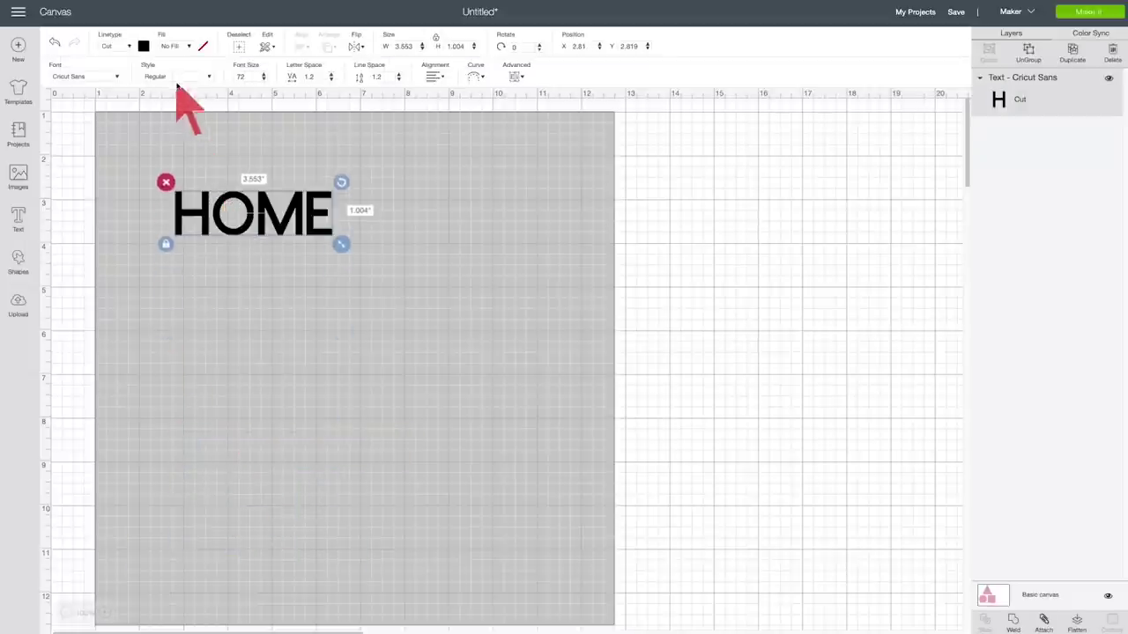
# Make HOME bold and enlarge it to about 8.136 inches wide
pyautogui.click(206, 76)
pyautogui.click(202, 116)
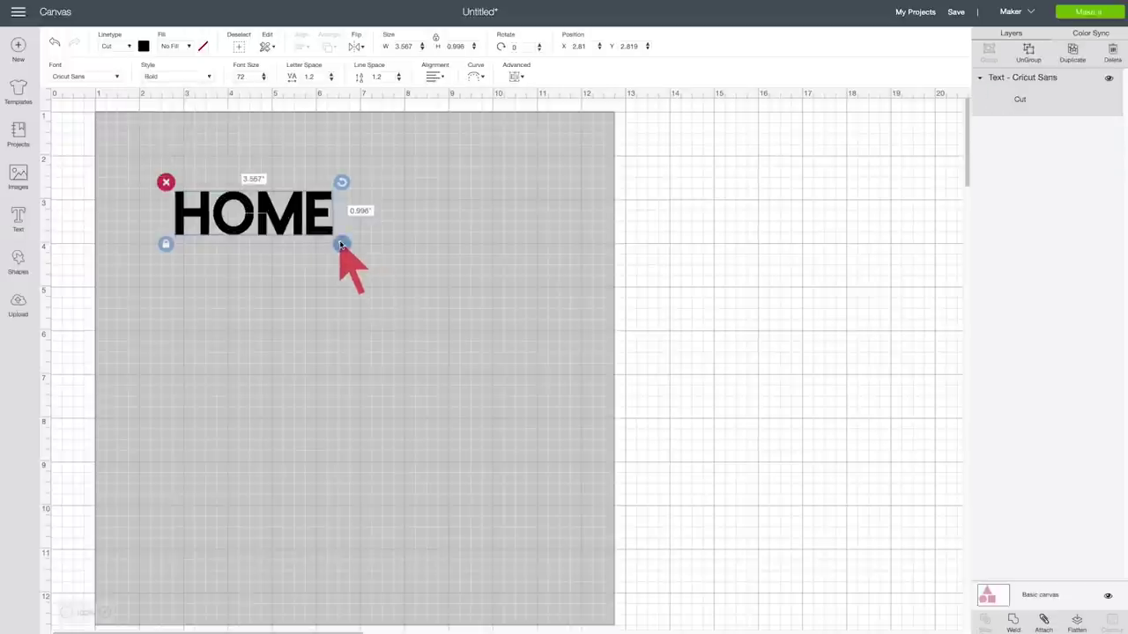
pyautogui.moveTo(343, 245); pyautogui.dragTo(514, 327)
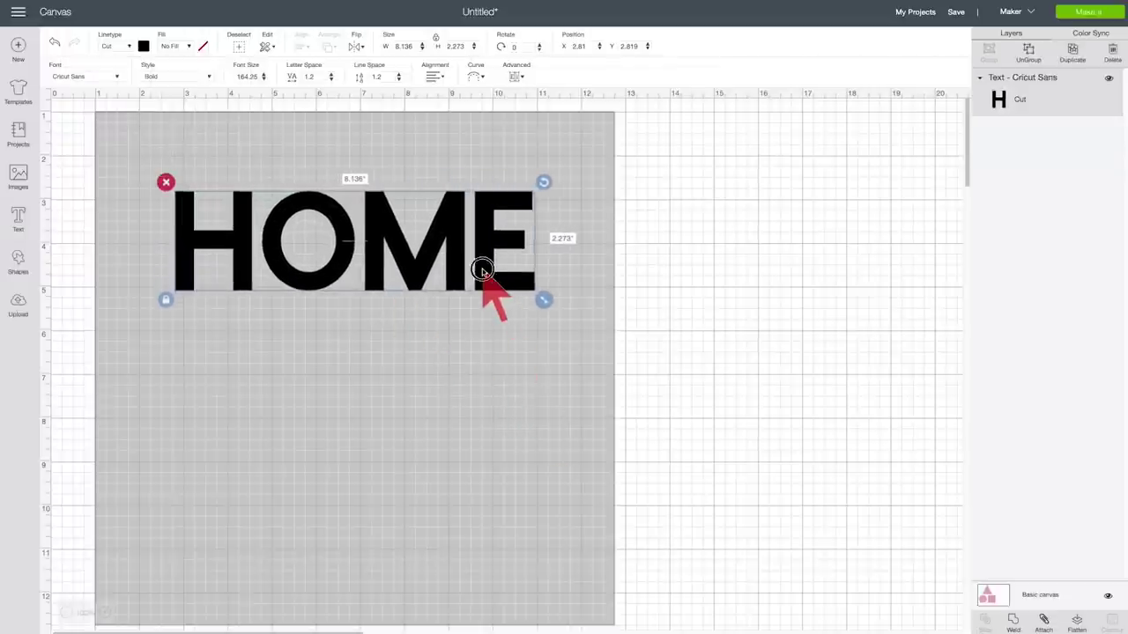
pyautogui.moveTo(485, 282); pyautogui.dragTo(476, 311)
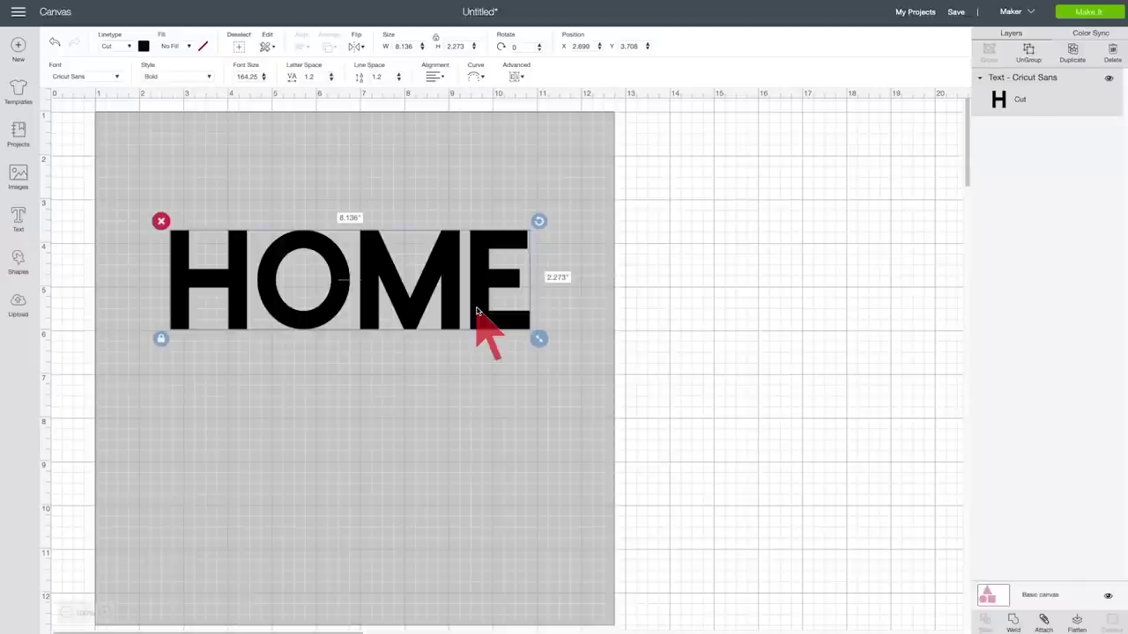
pyautogui.click(19, 218)
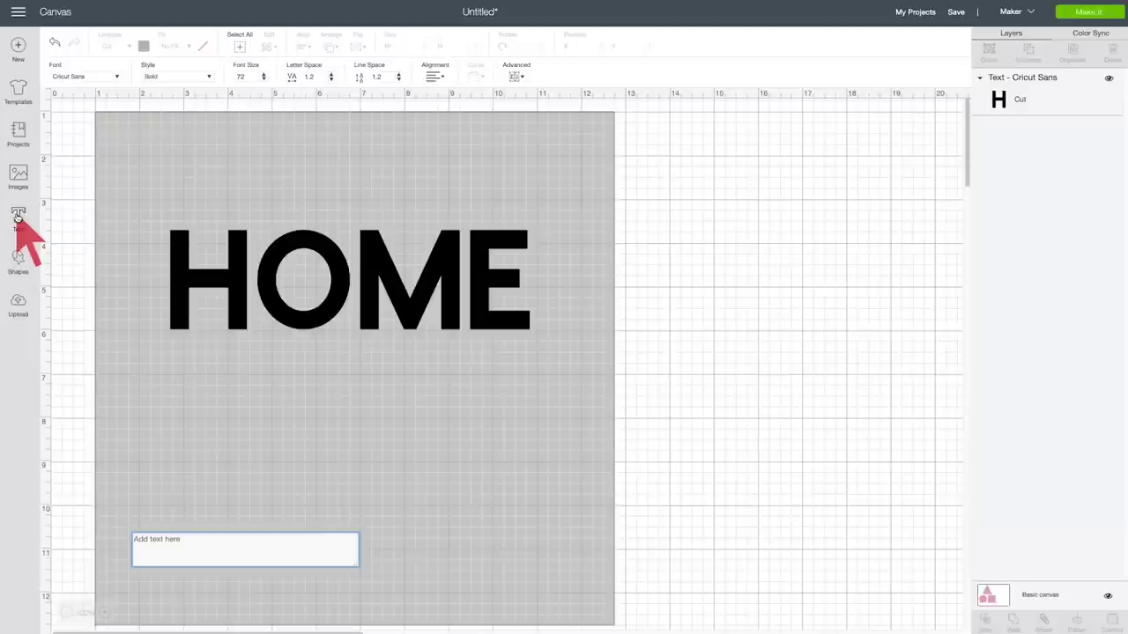
# Type 'welcome to our' and set it in the I Love Glitter script font
pyautogui.write('welcome to our')
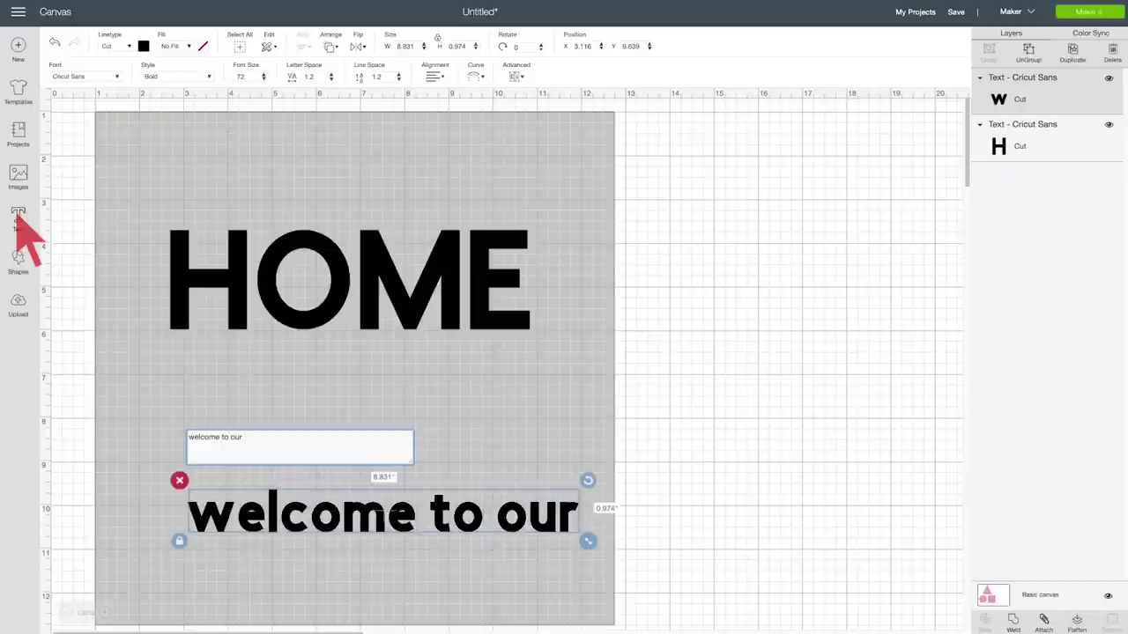
pyautogui.click(98, 77)
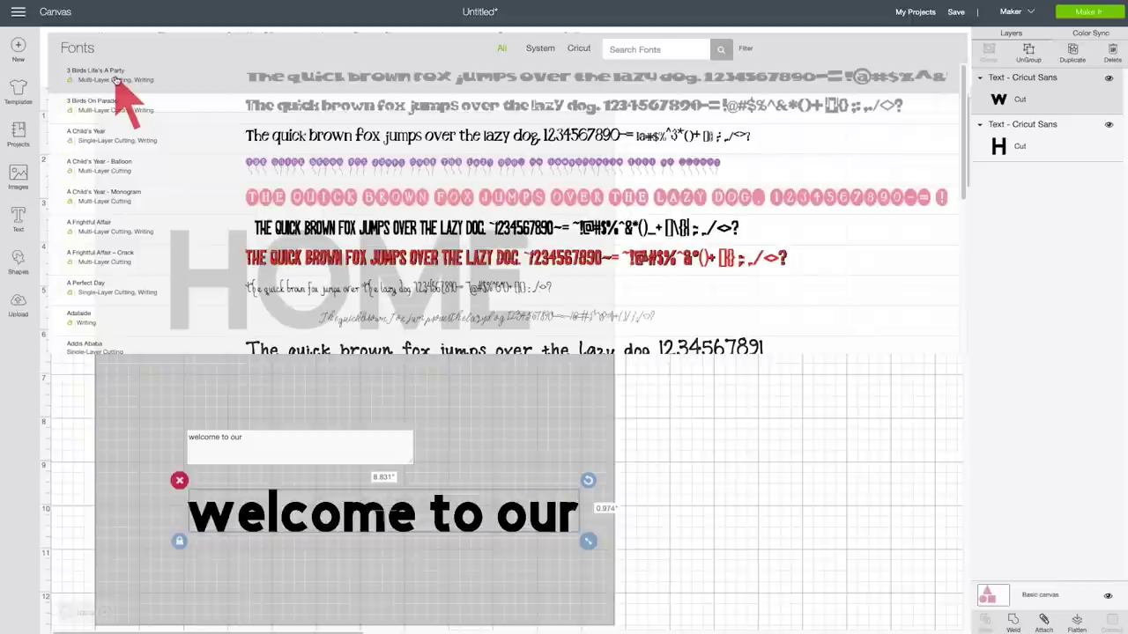
pyautogui.click(679, 51)
pyautogui.write('i love glitter')
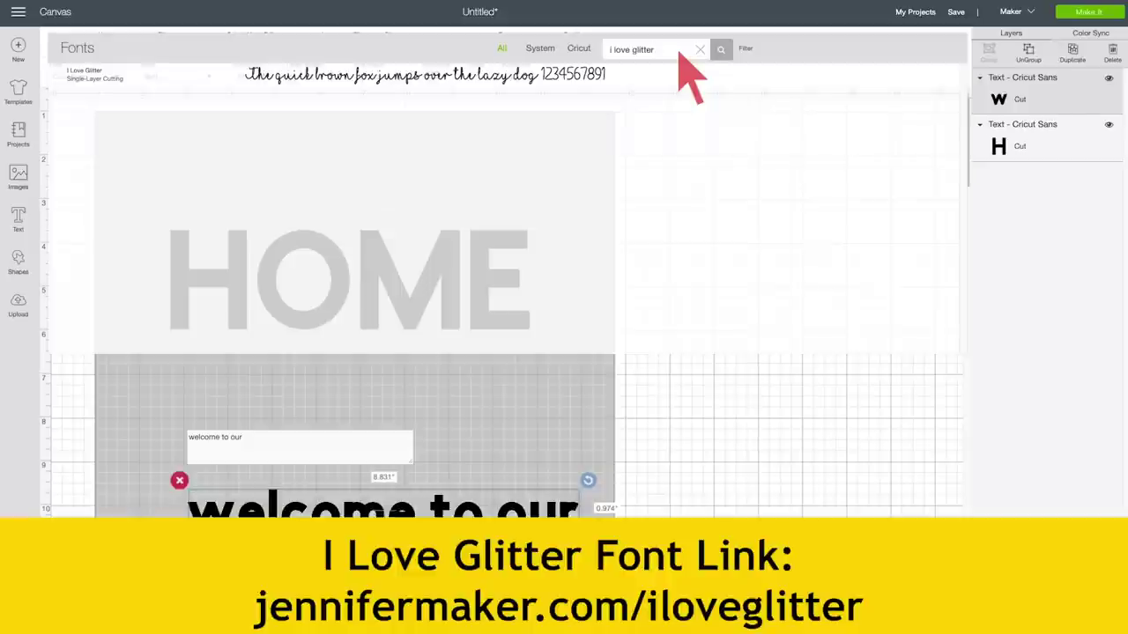
pyautogui.click(640, 79)
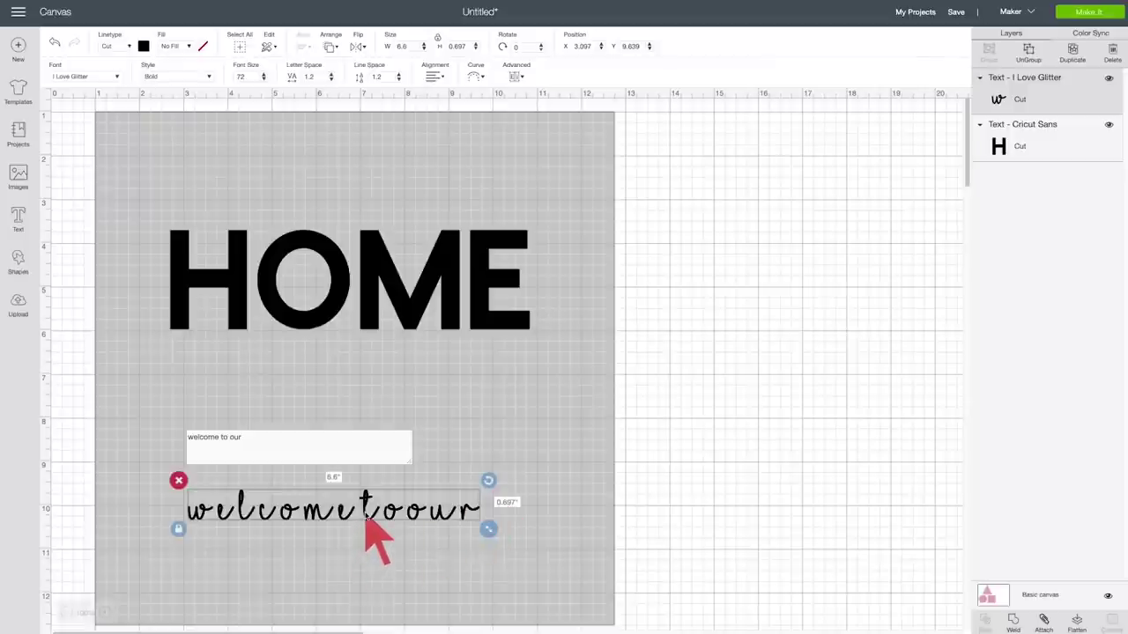
pyautogui.click(367, 518)
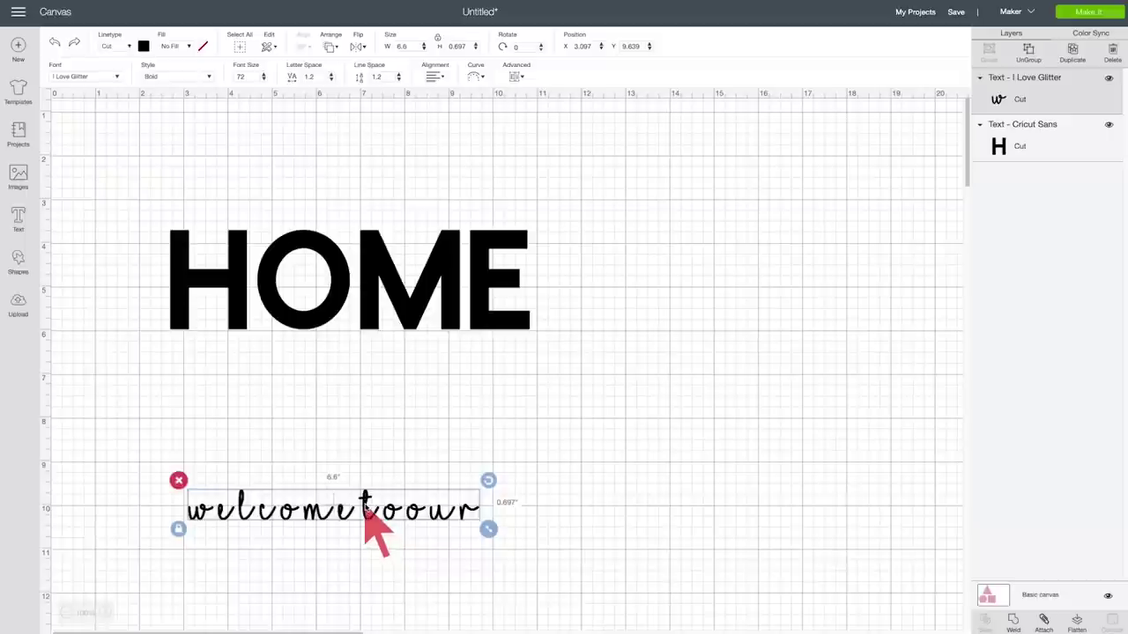
# Lower the script's letter spacing step by step from 1.2 to -0.3
pyautogui.click(106, 613)
pyautogui.scroll(-5, 373, 541)
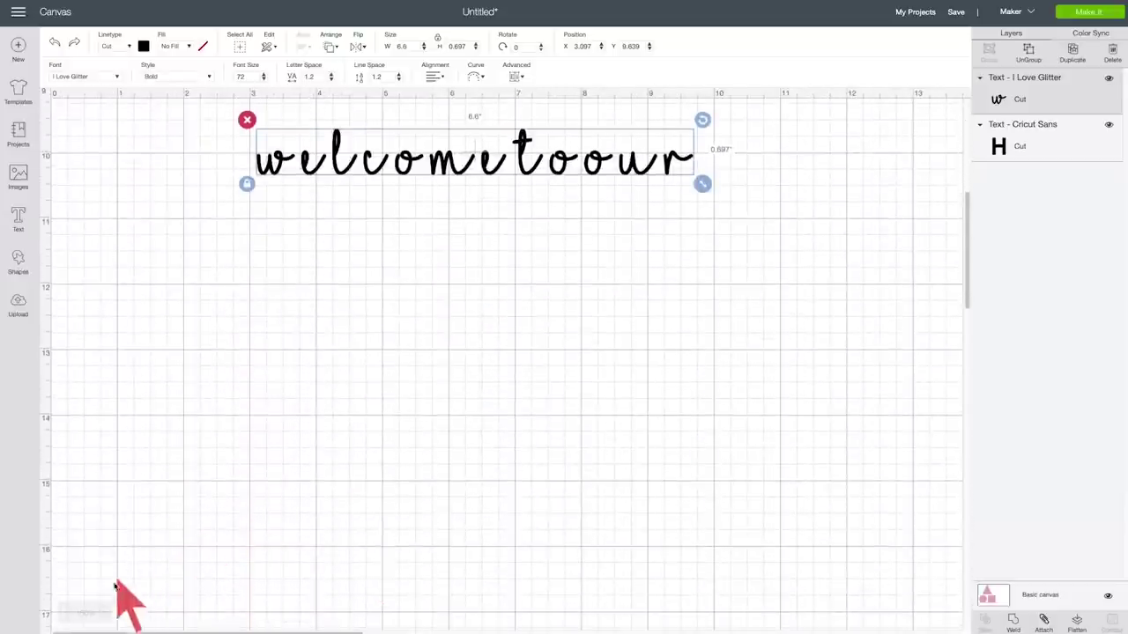
pyautogui.click(107, 612)
pyautogui.scroll(1, 273, 456)
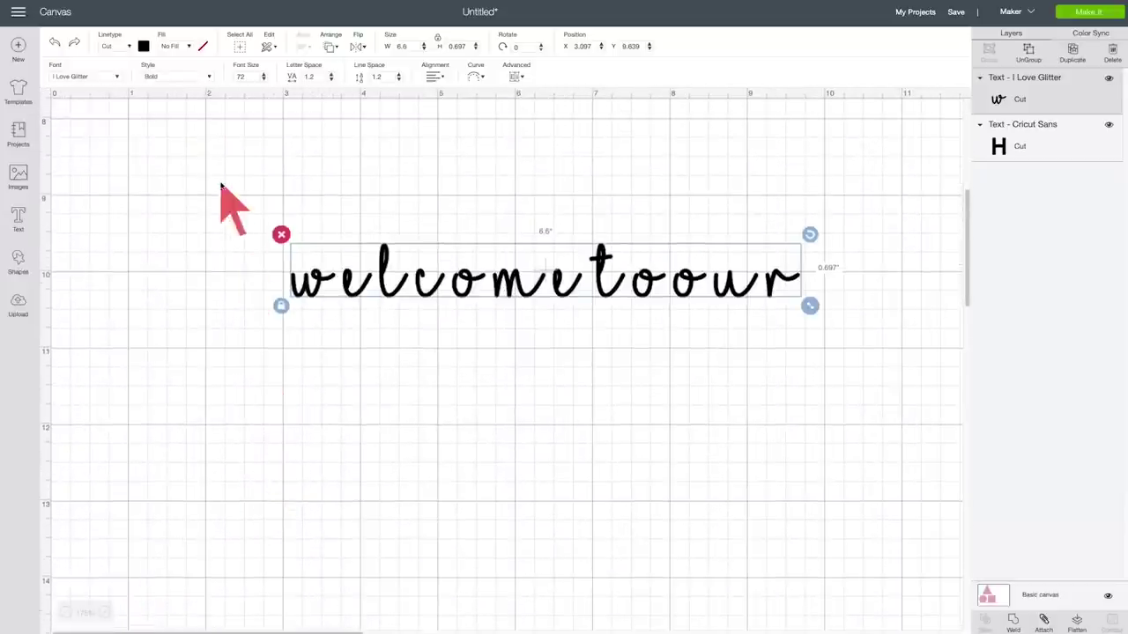
pyautogui.click(331, 80)
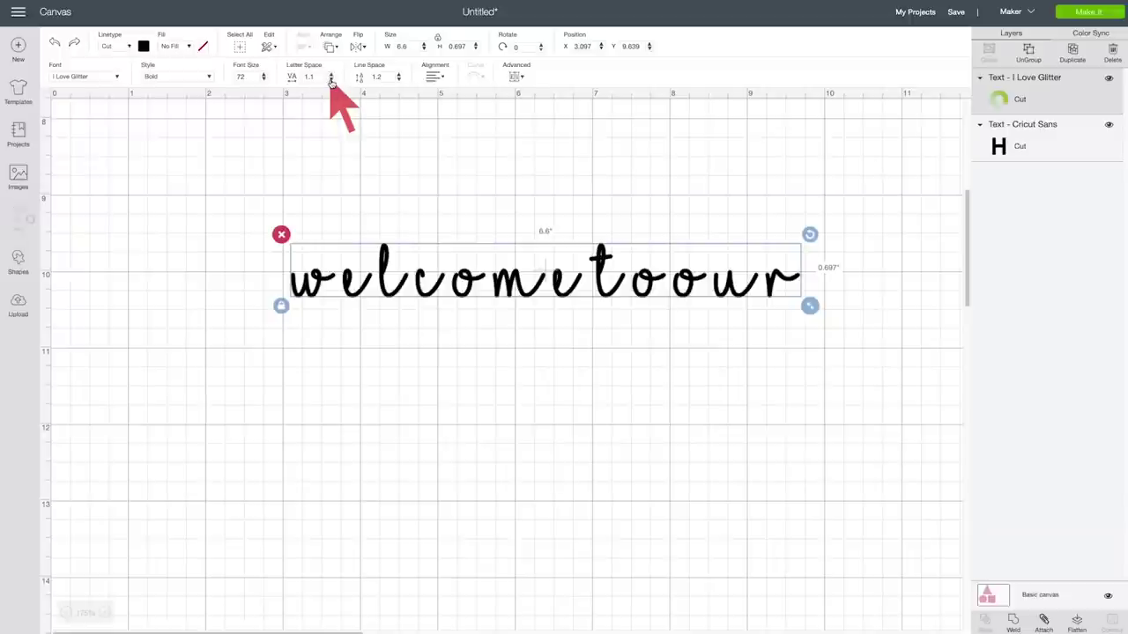
pyautogui.click(331, 79)
pyautogui.click(331, 79)
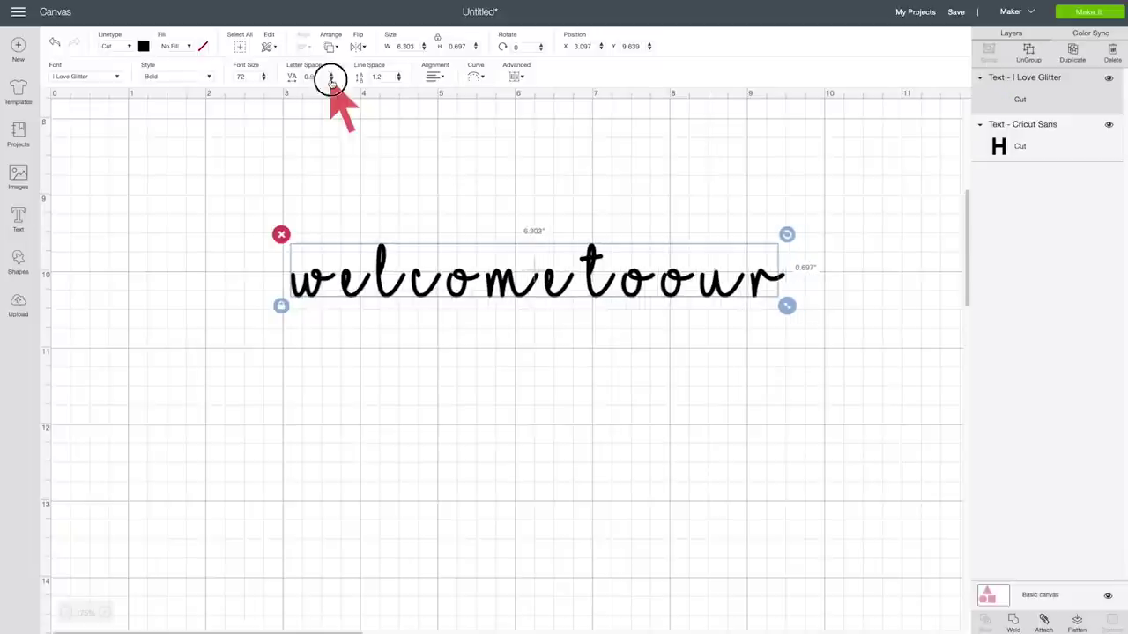
pyautogui.click(332, 79)
pyautogui.click(331, 79)
pyautogui.click(331, 79)
pyautogui.click(331, 79)
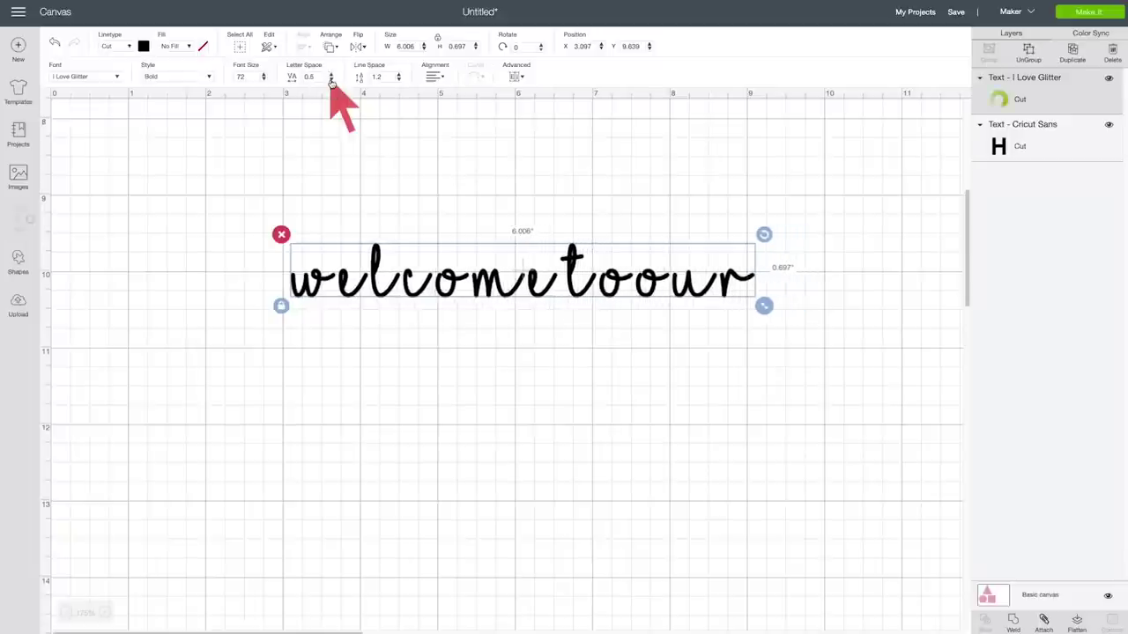
pyautogui.click(332, 79)
pyautogui.click(331, 79)
pyautogui.click(332, 80)
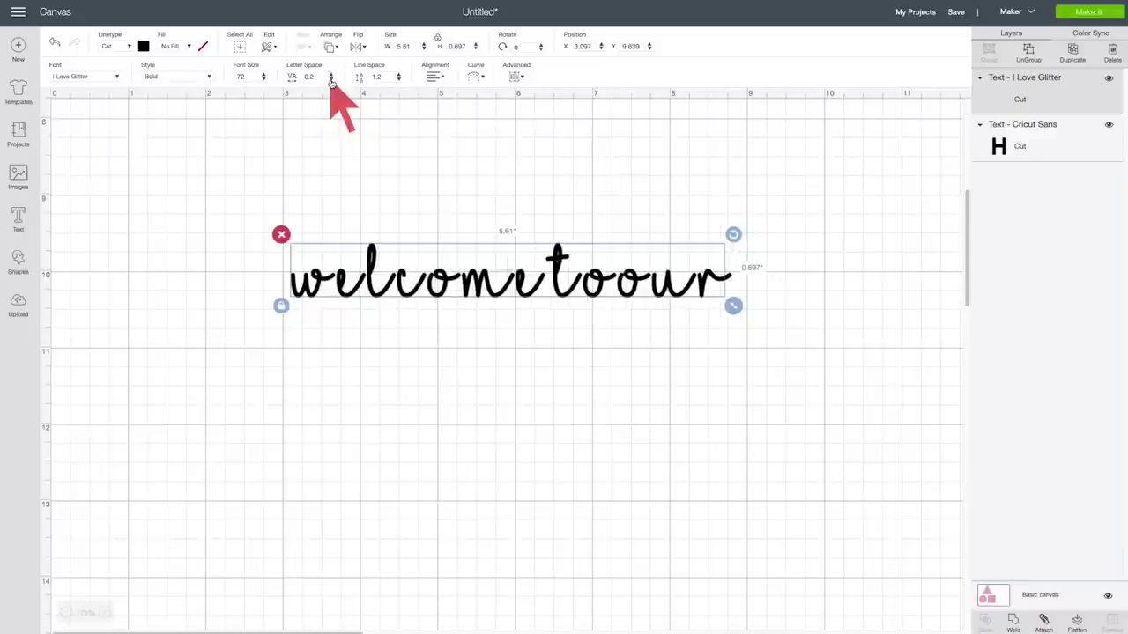
pyautogui.click(331, 80)
pyautogui.click(331, 79)
pyautogui.click(332, 79)
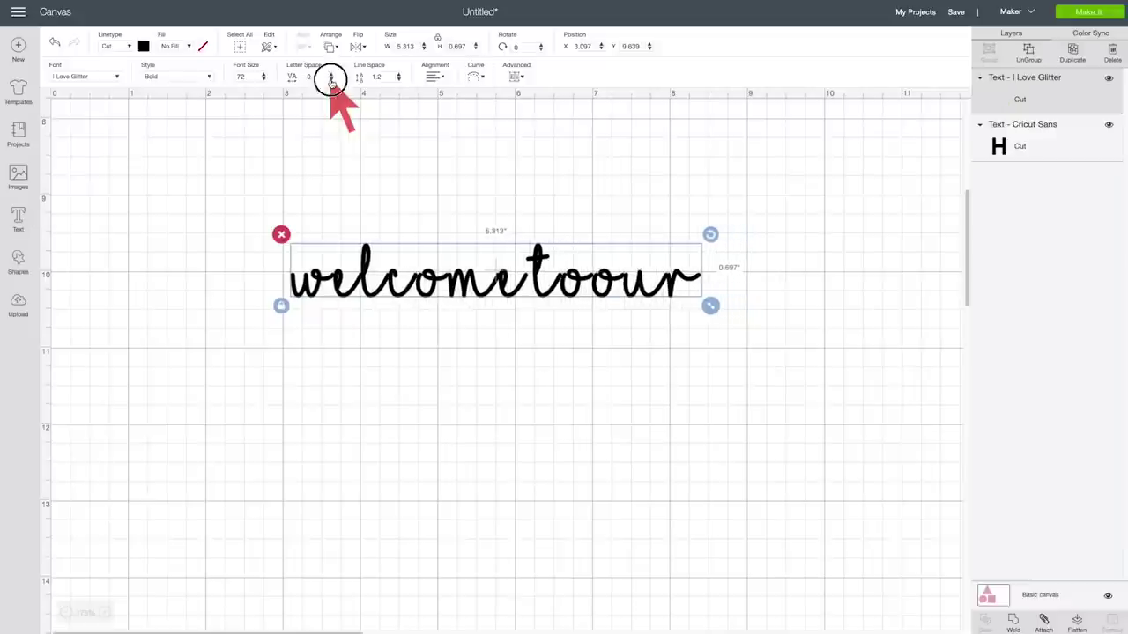
pyautogui.click(331, 79)
pyautogui.click(331, 79)
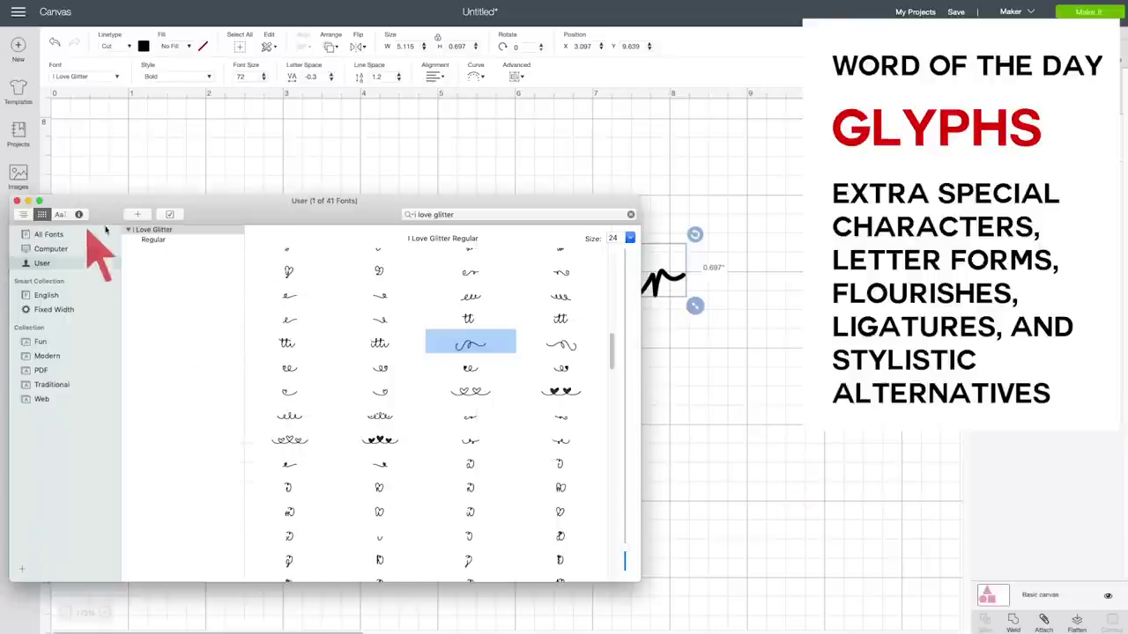
# Copy the heart flourish glyph from I Love Glitter in Font Book, then reopen the script text
pyautogui.moveTo(235, 207); pyautogui.dragTo(385, 173)
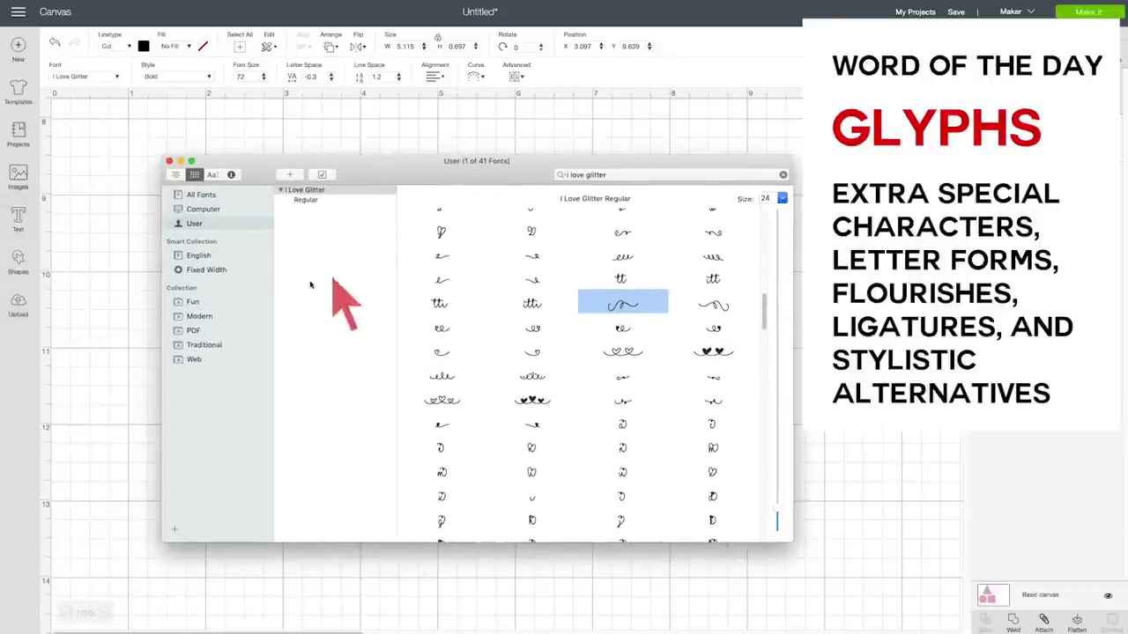
pyautogui.click(307, 191)
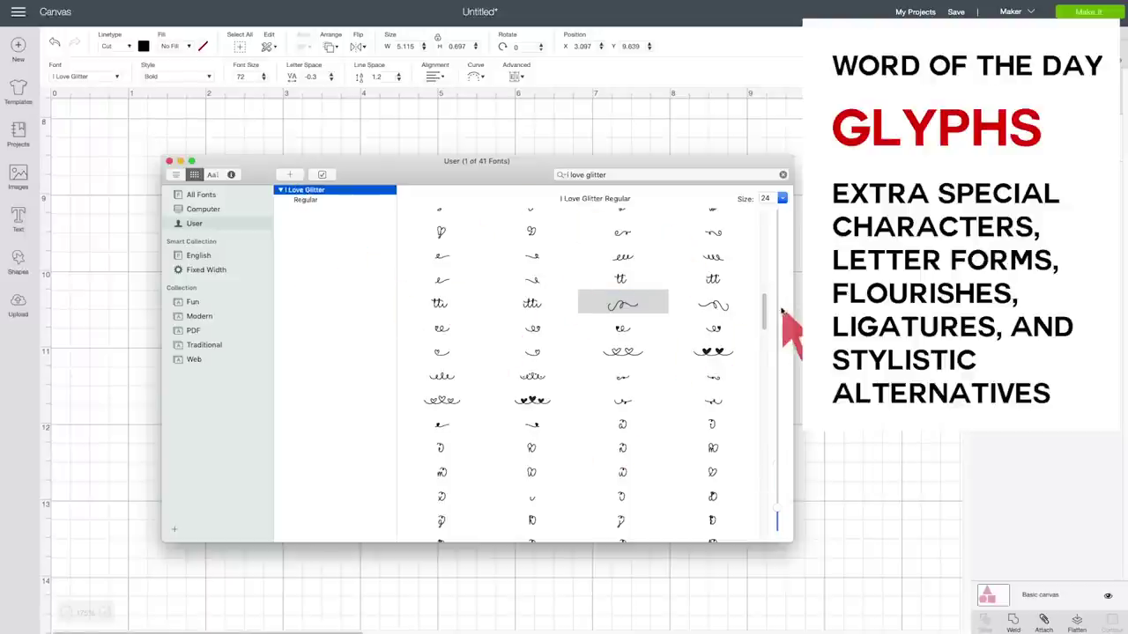
pyautogui.moveTo(764, 310)
pyautogui.mouseDown()
pyautogui.moveTo(763, 221)
pyautogui.moveTo(773, 373)
pyautogui.moveTo(760, 526)
pyautogui.moveTo(748, 295)
pyautogui.moveTo(750, 323)
pyautogui.mouseUp()
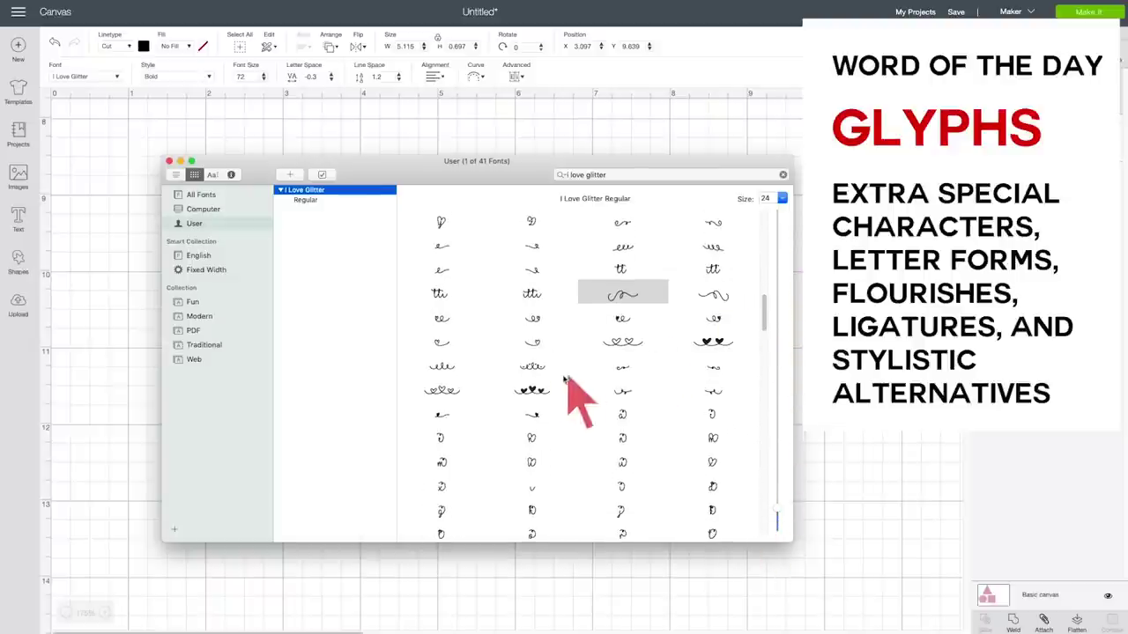
pyautogui.scroll(5, 667, 378)
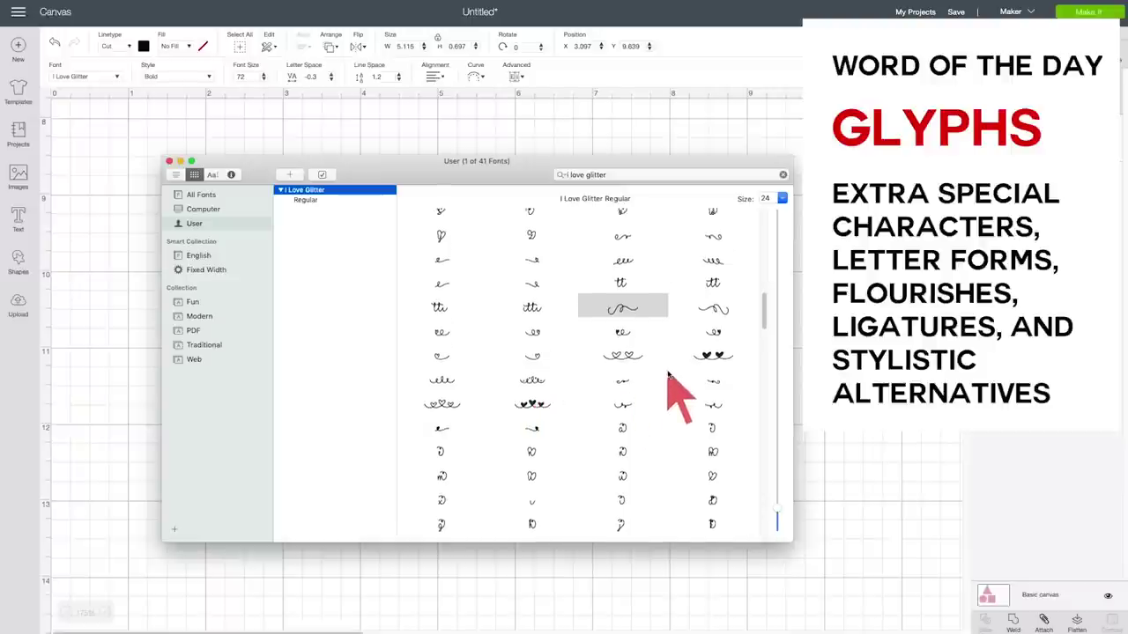
pyautogui.scroll(3, 667, 377)
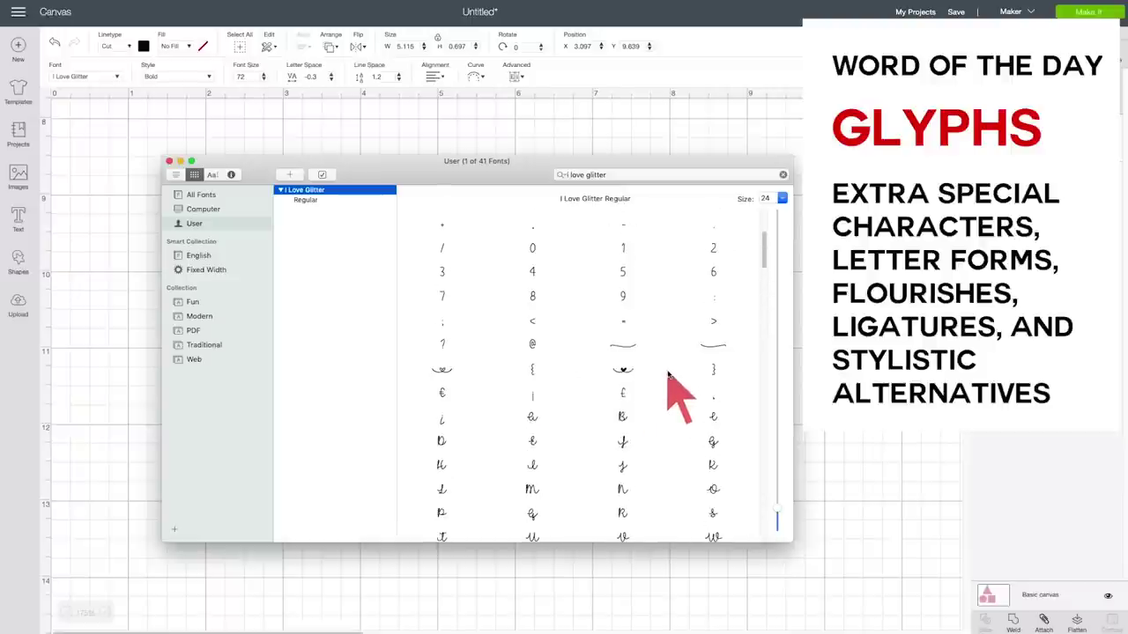
pyautogui.click(624, 370)
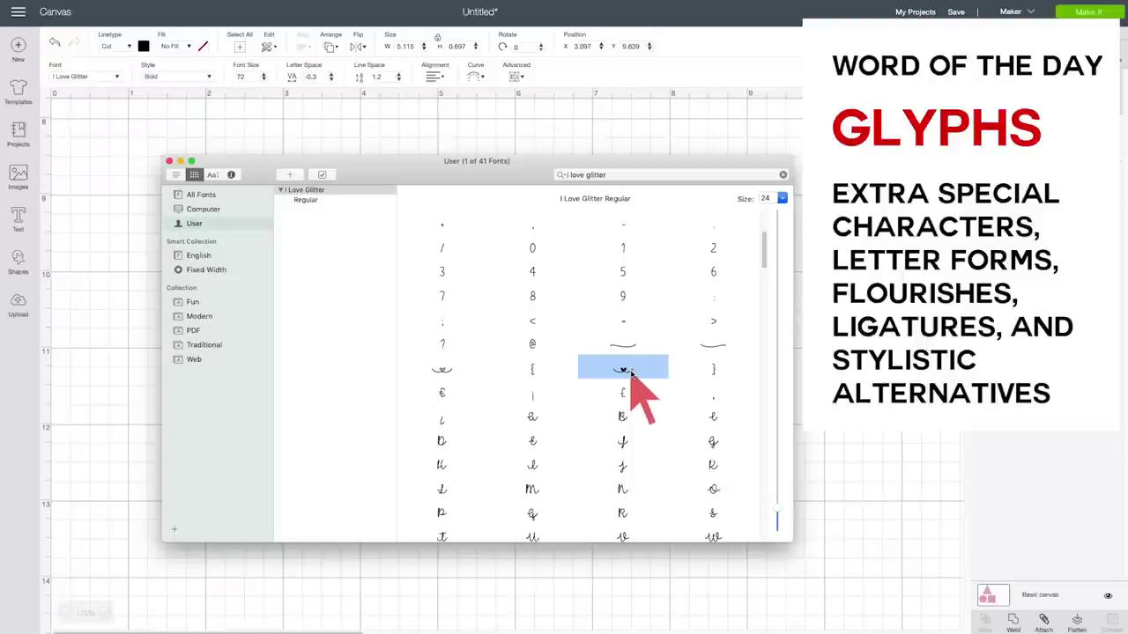
pyautogui.click(541, 152)
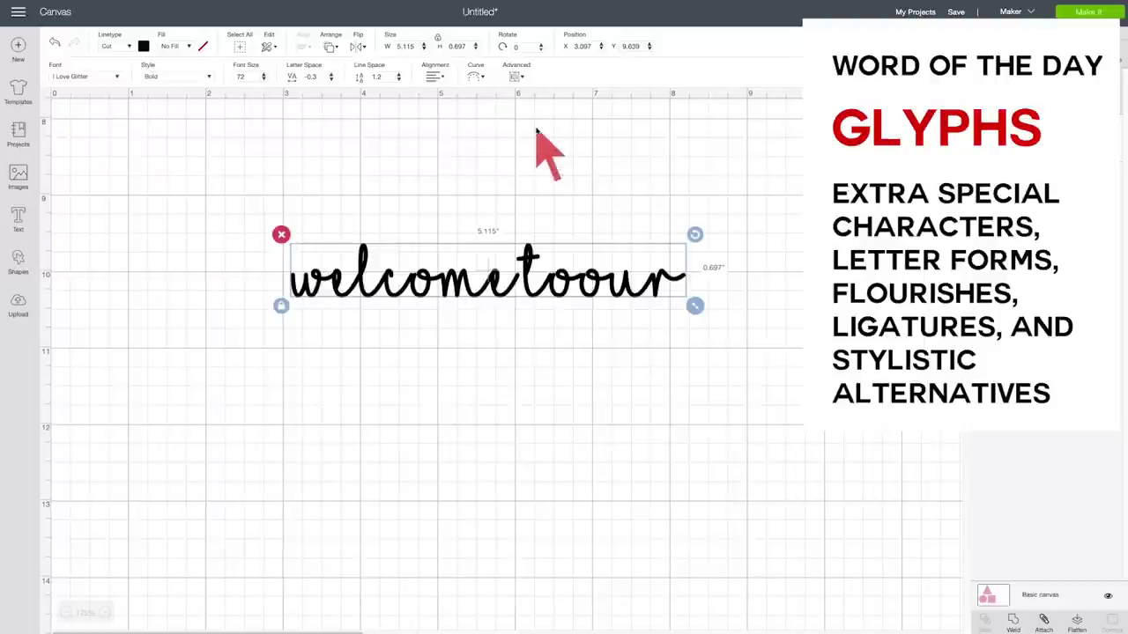
pyautogui.doubleClick(432, 282)
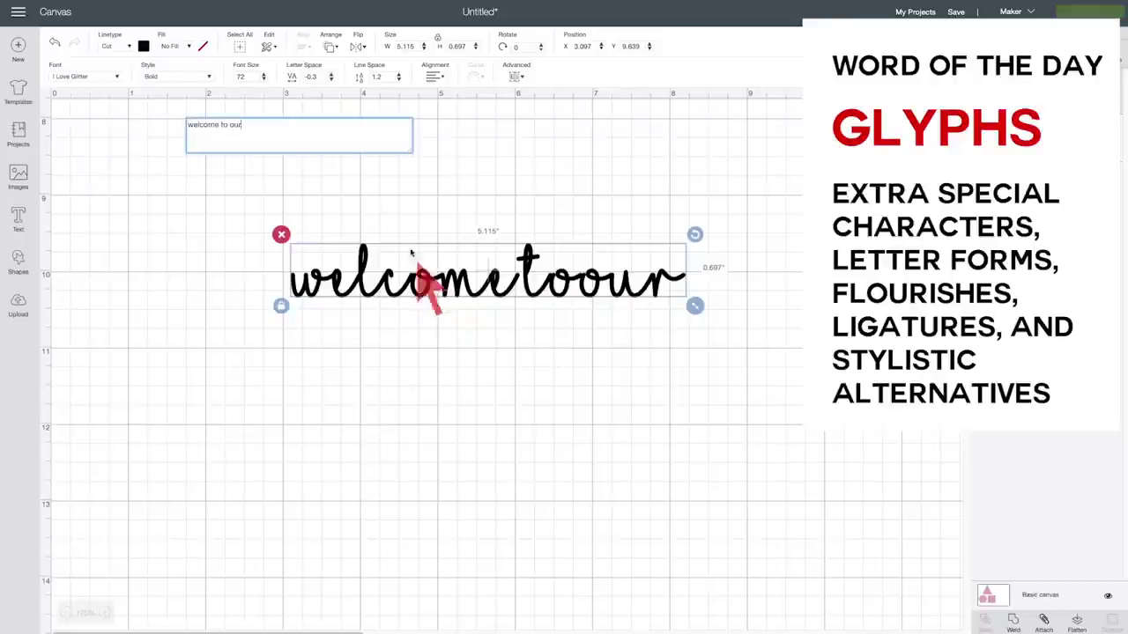
# Paste heart flourishes between 'welcome', 'to' and 'our'
pyautogui.click(219, 126)
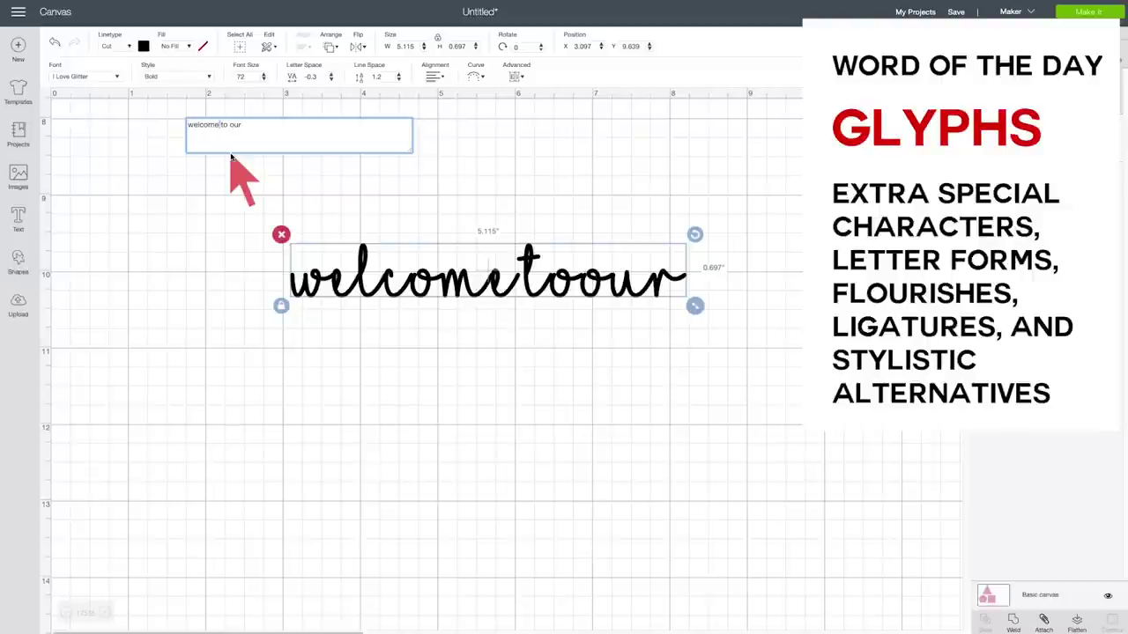
pyautogui.hotkey('ctrl', 'v')
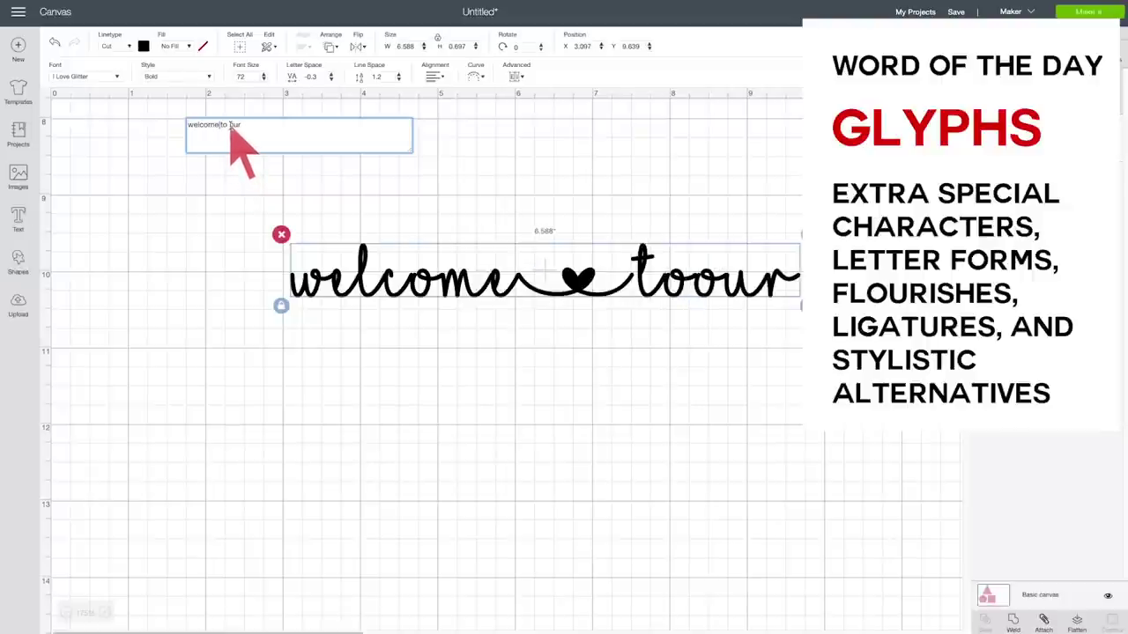
pyautogui.hotkey('ctrl', 'v')
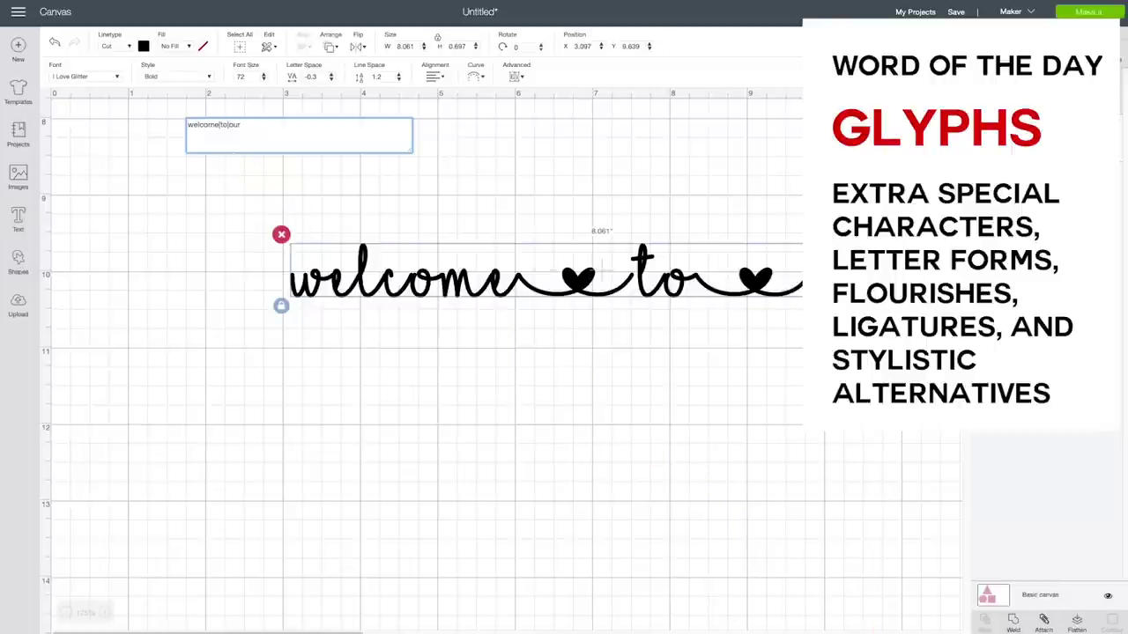
# Add swash tail glyphs before 'welcome' and after 'our'
pyautogui.press('super+Tab')
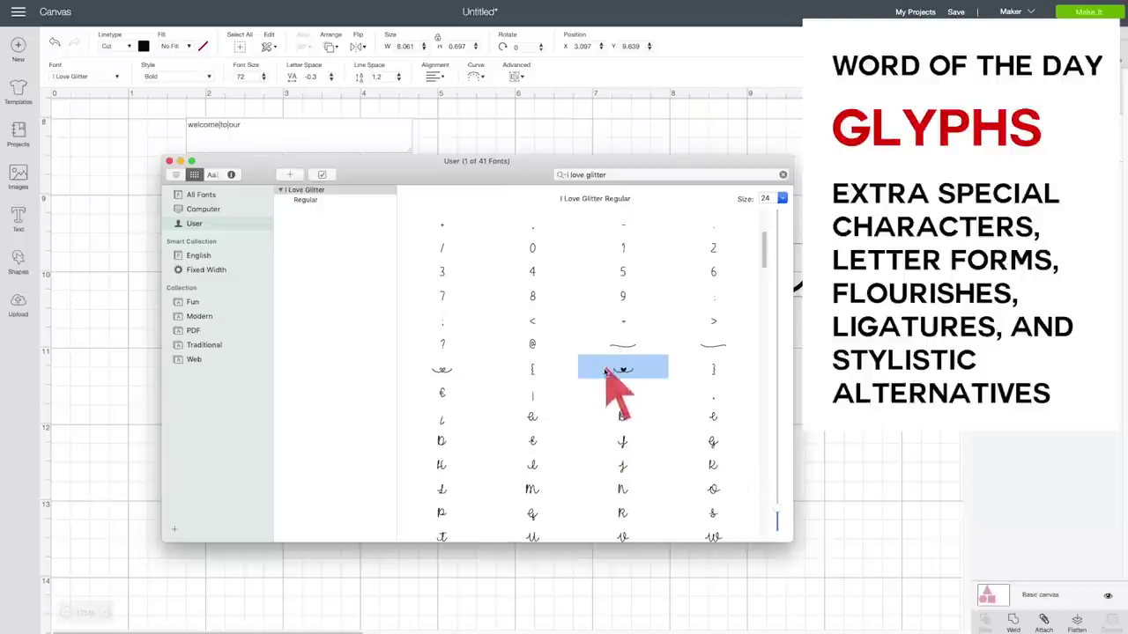
pyautogui.click(627, 348)
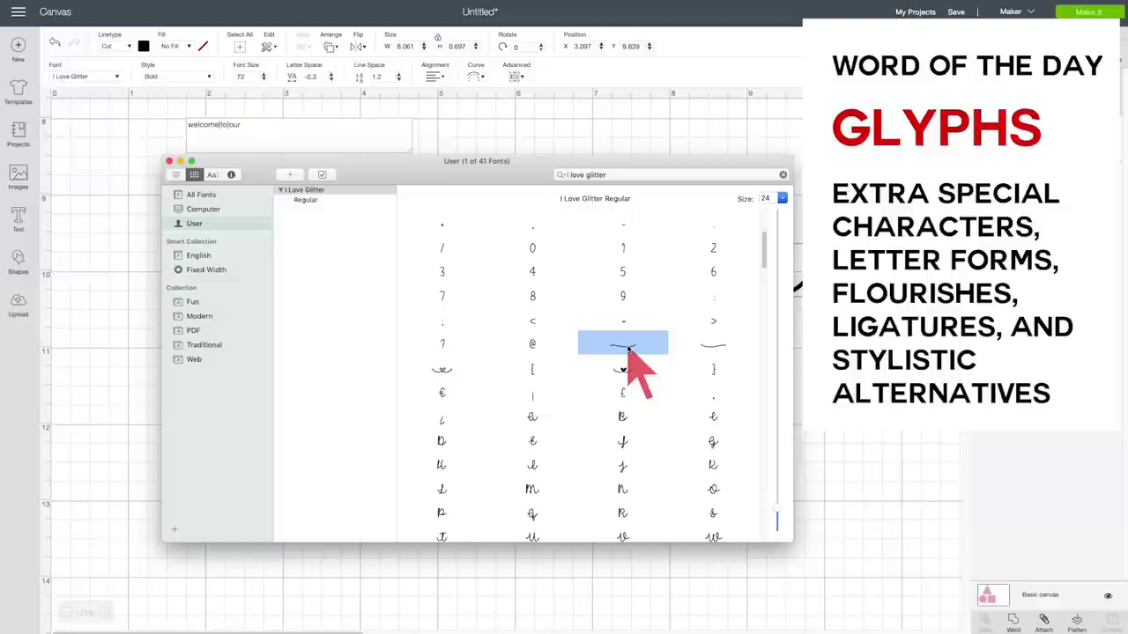
pyautogui.click(241, 139)
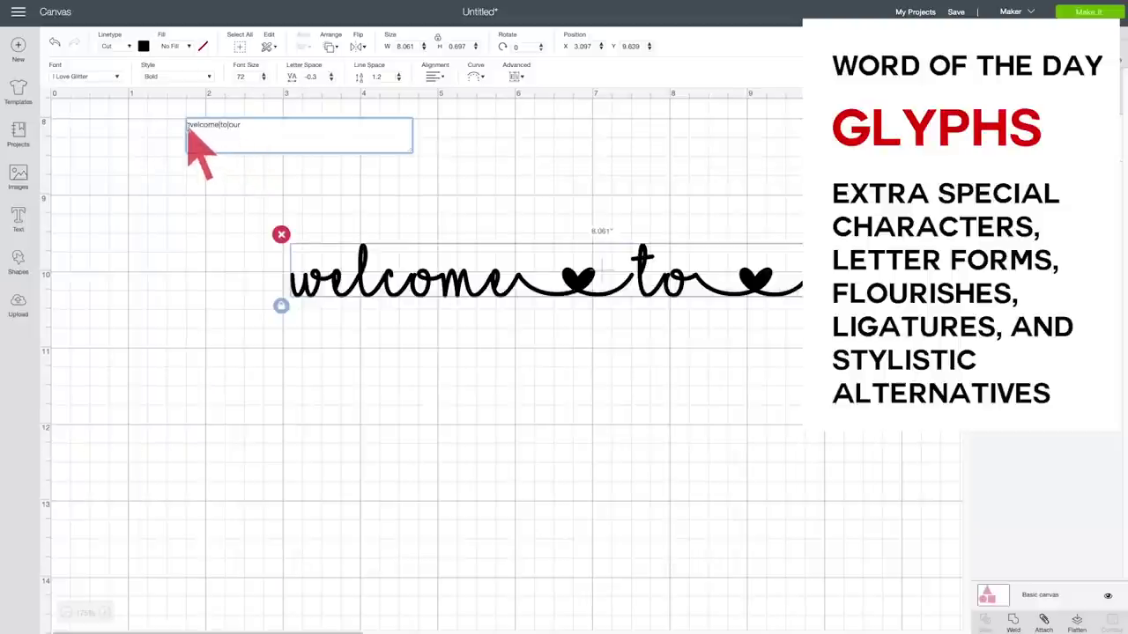
pyautogui.press('super+v')
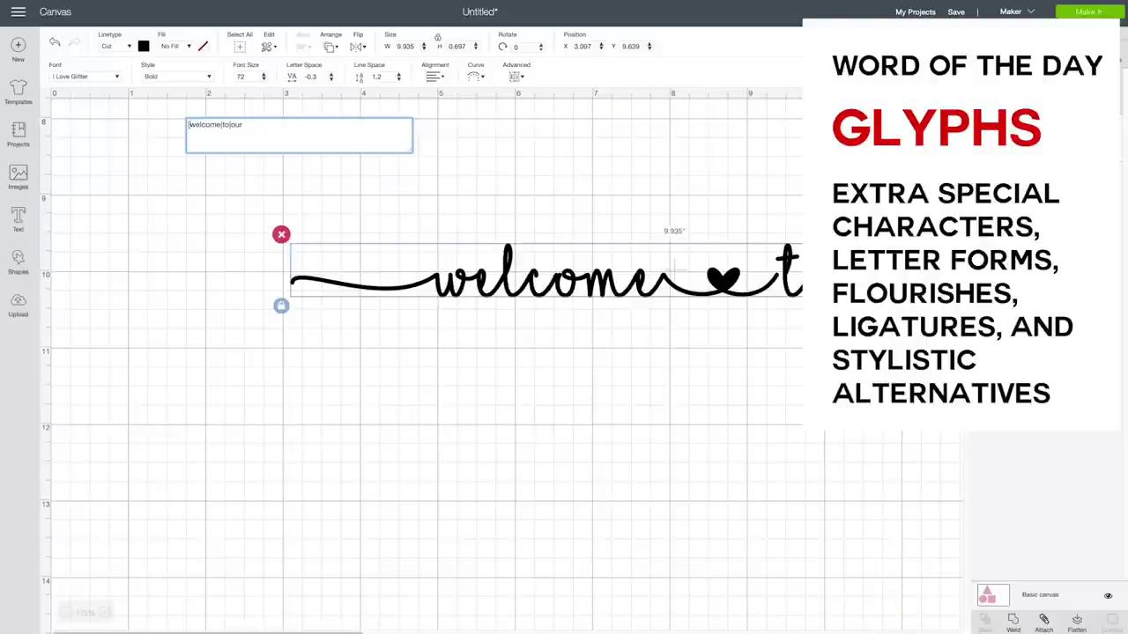
pyautogui.press('super+Tab')
pyautogui.click(723, 344)
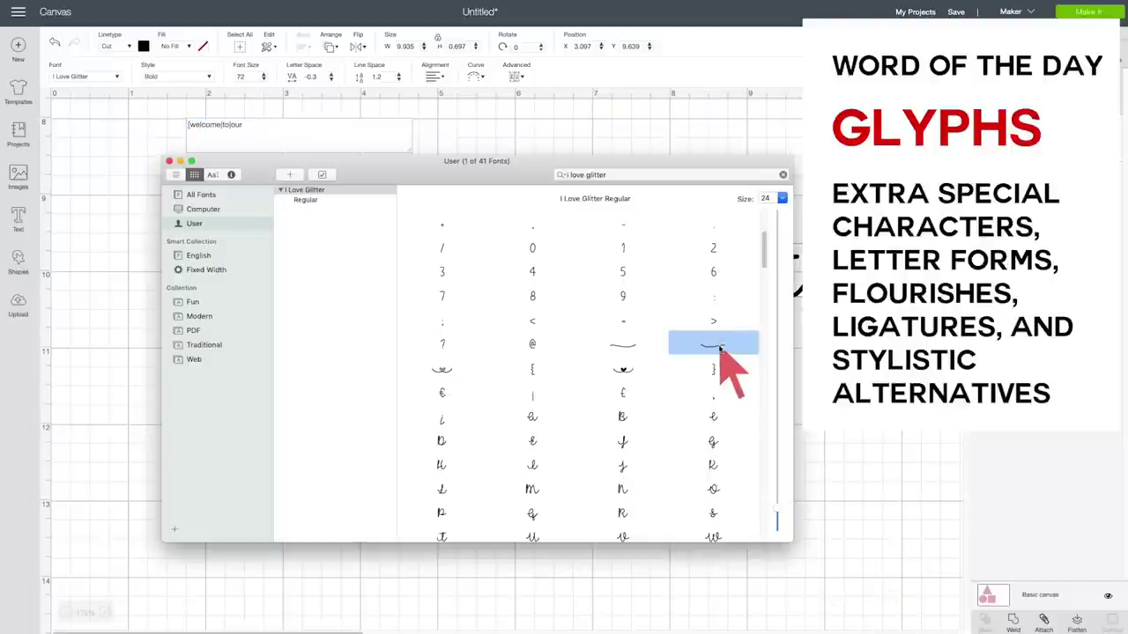
pyautogui.click(277, 147)
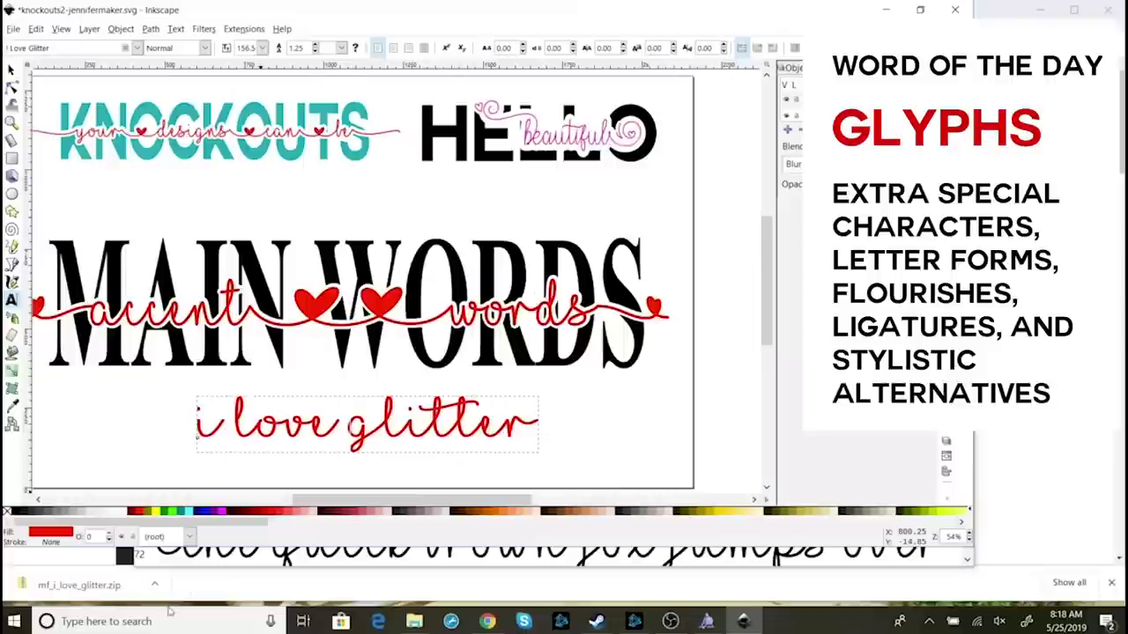
pyautogui.click(161, 621)
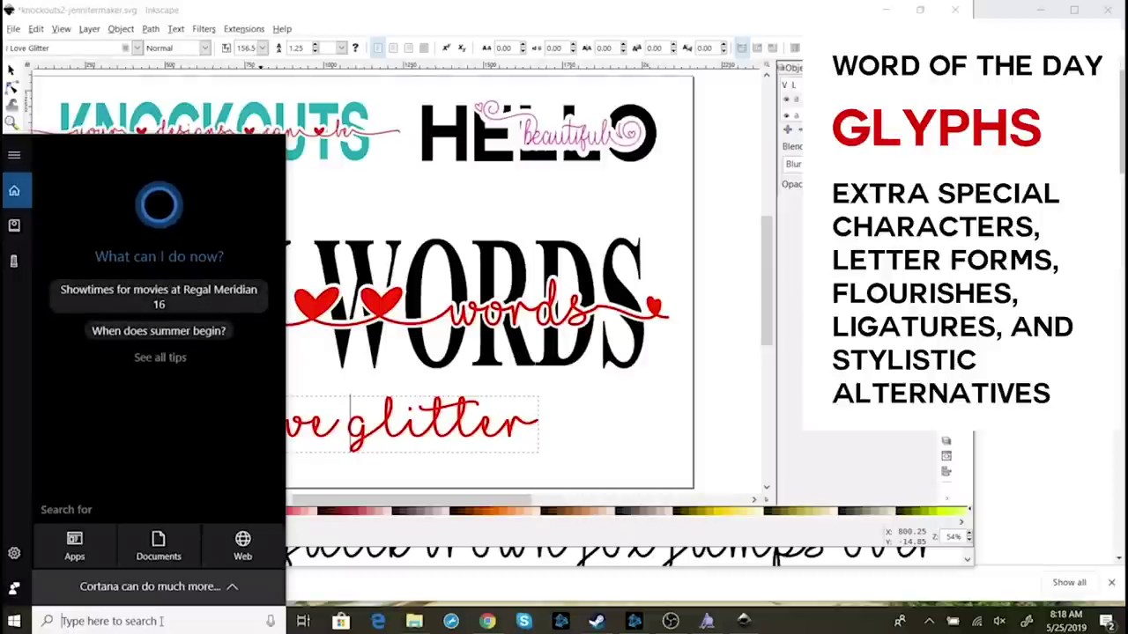
# Copy the I Love Glitter heart glyph using Character Map
pyautogui.write('chara')
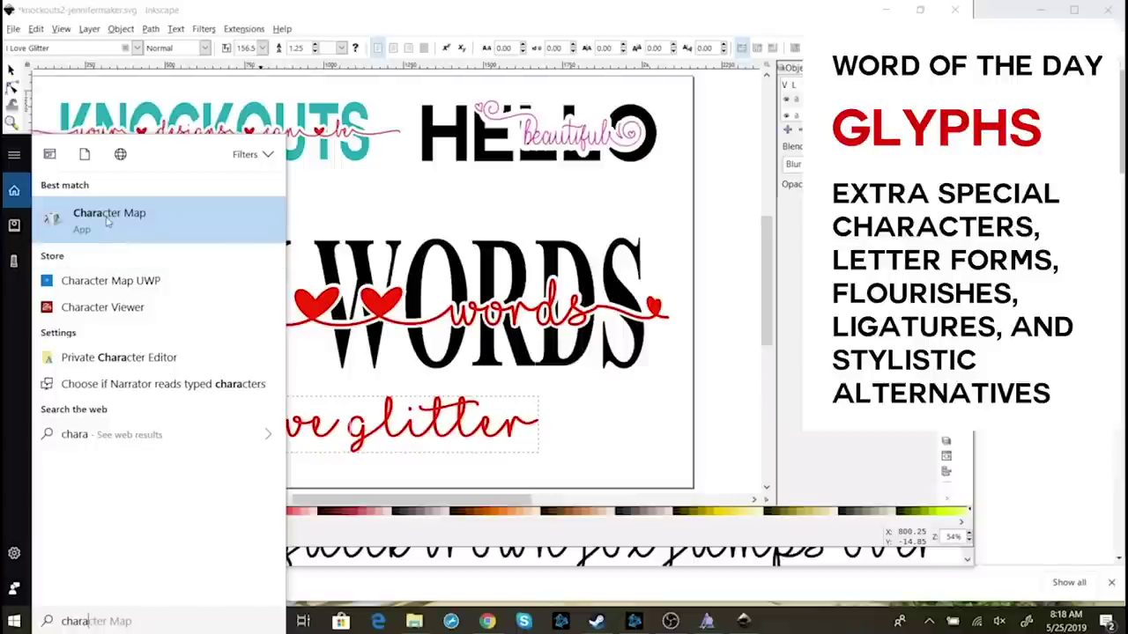
pyautogui.click(107, 222)
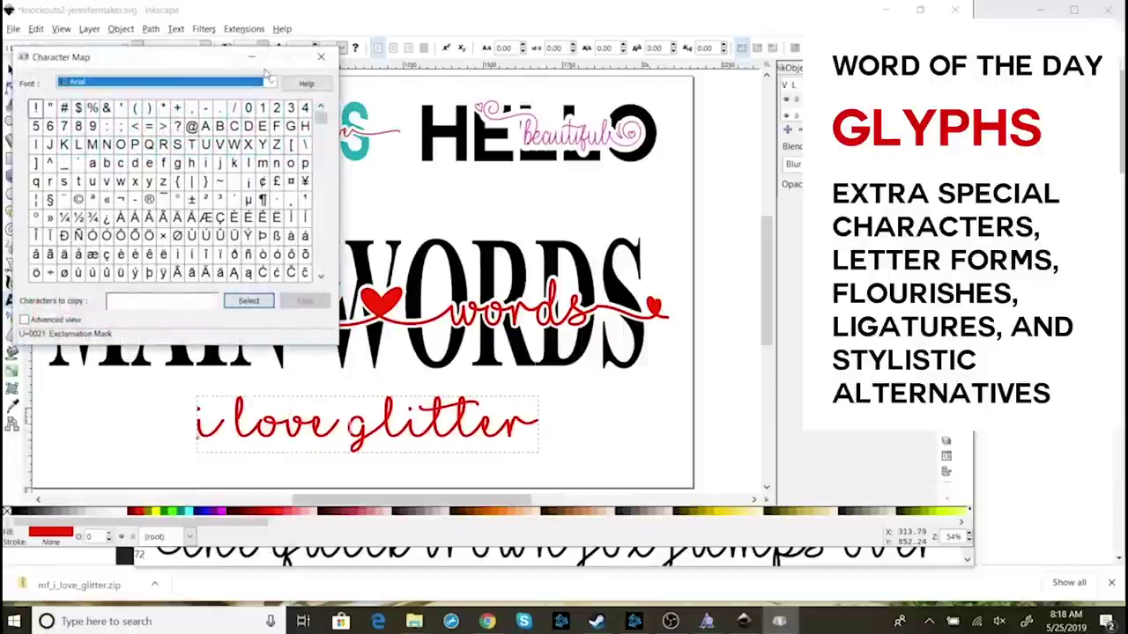
pyautogui.click(270, 83)
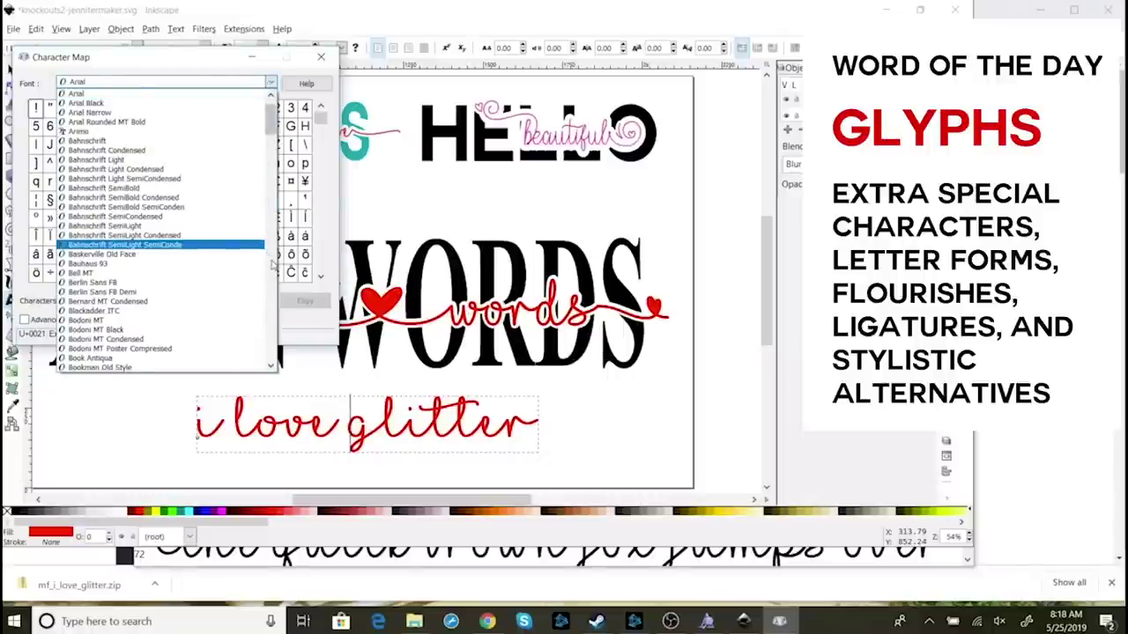
pyautogui.scroll(-20, 274, 264)
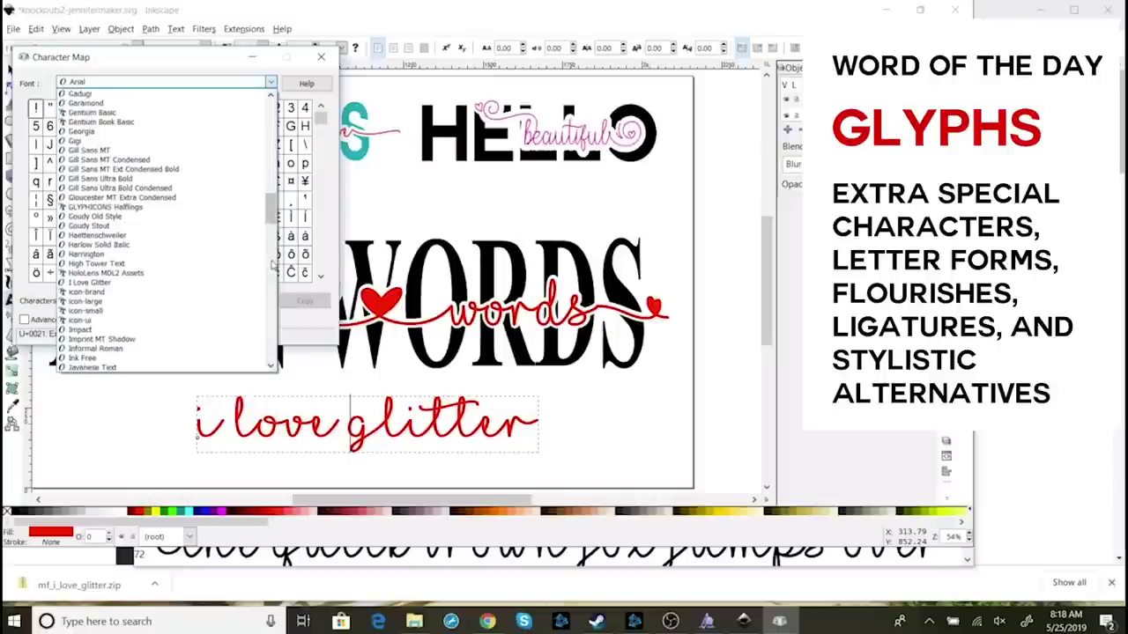
pyautogui.click(90, 282)
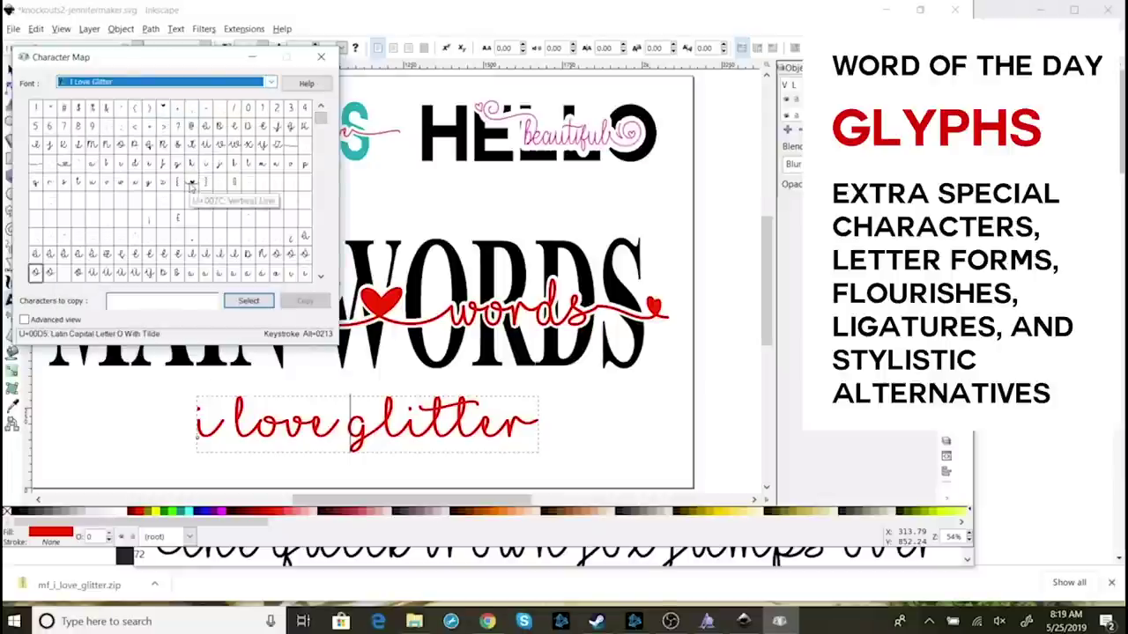
pyautogui.click(190, 182)
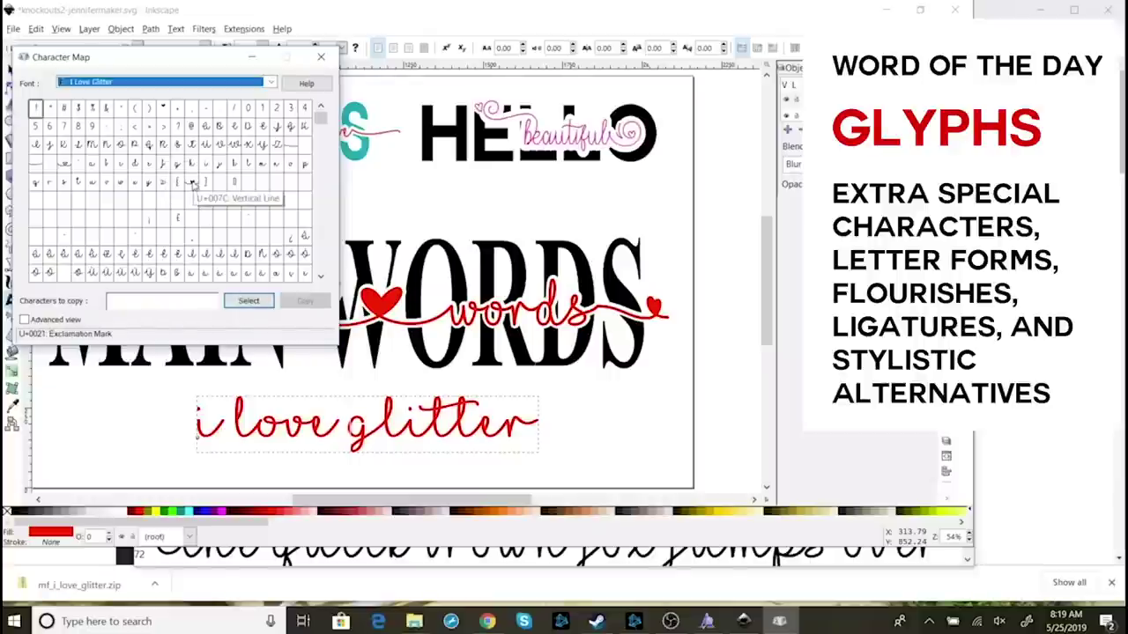
pyautogui.click(193, 182)
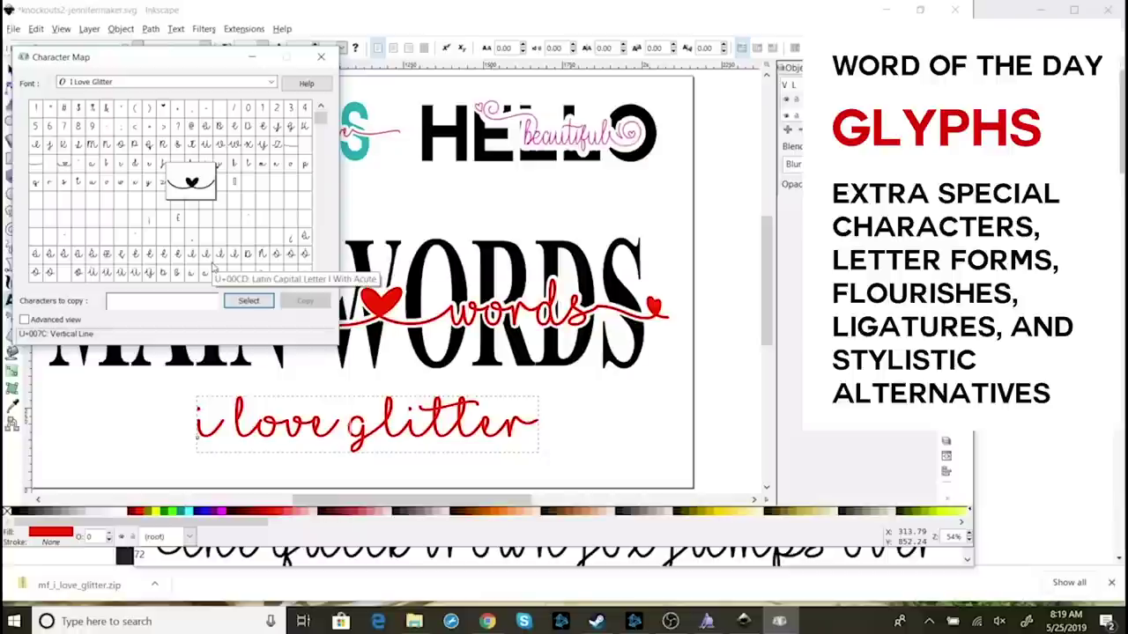
pyautogui.click(249, 301)
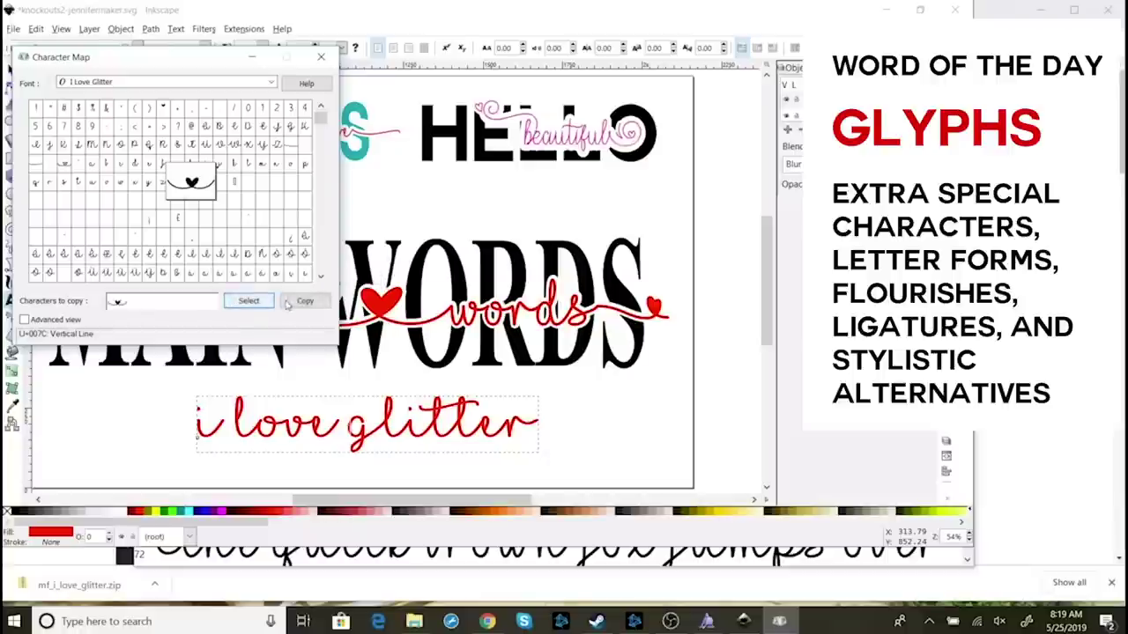
pyautogui.click(294, 303)
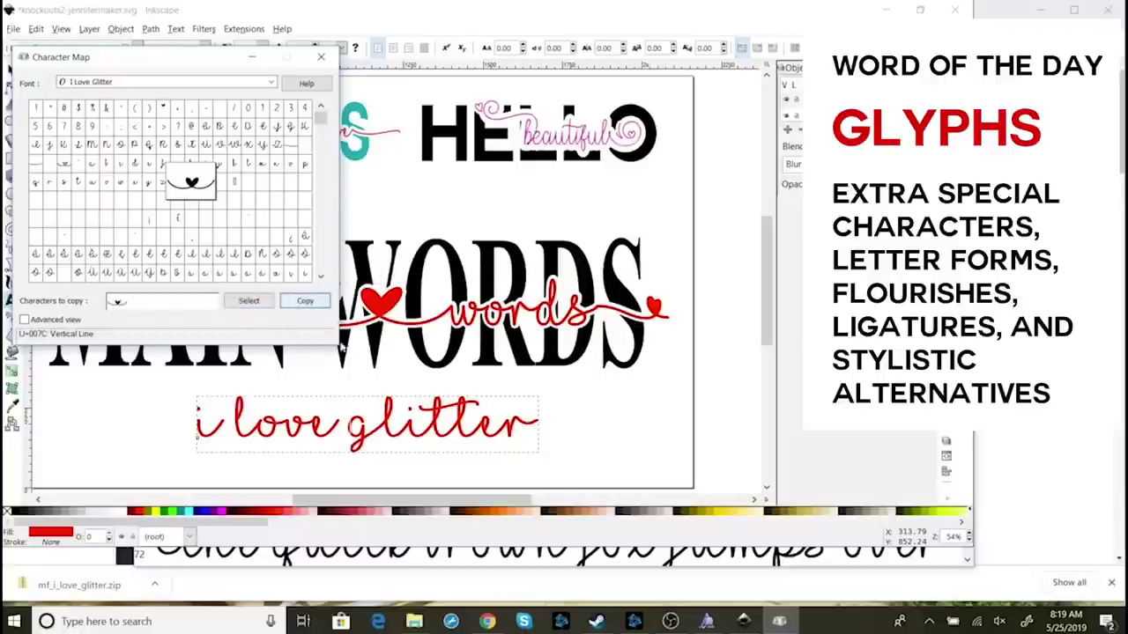
# Delete the space between 'love' and 'glitter' in the script
pyautogui.click(366, 415)
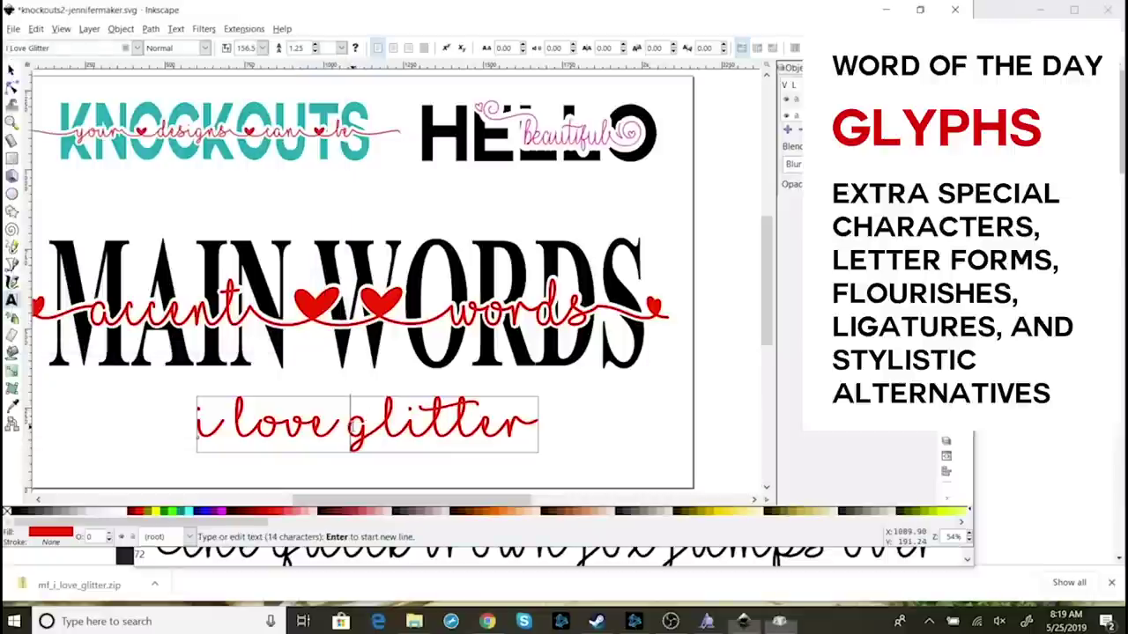
pyautogui.press('BackSpace')
pyautogui.click(37, 29)
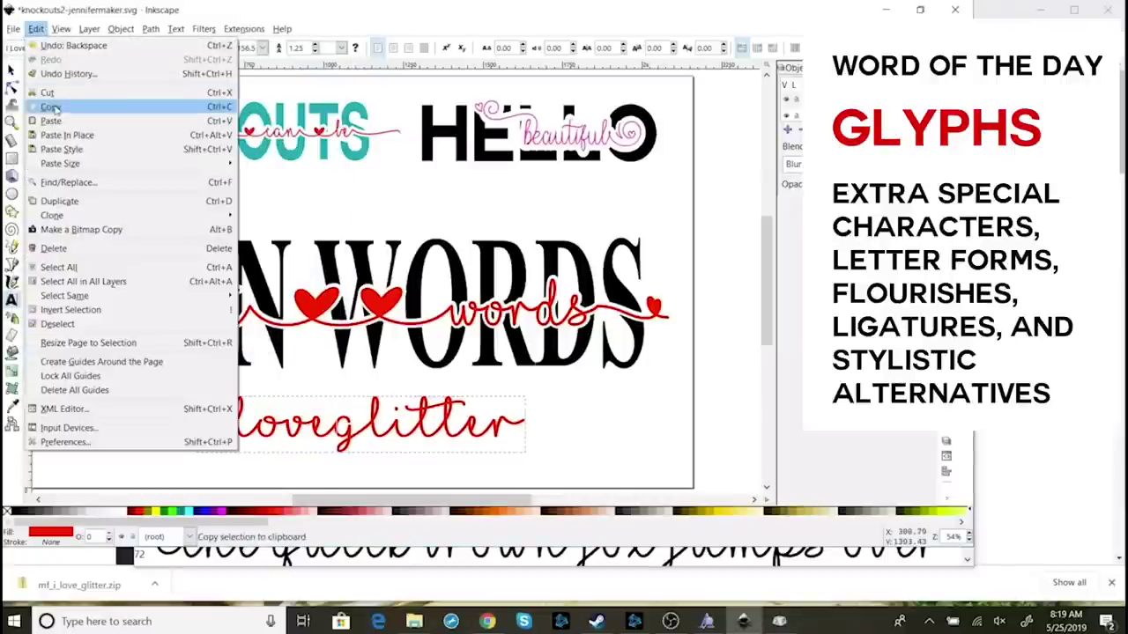
# Paste the heart glyph into the script and shift the text left
pyautogui.click(58, 121)
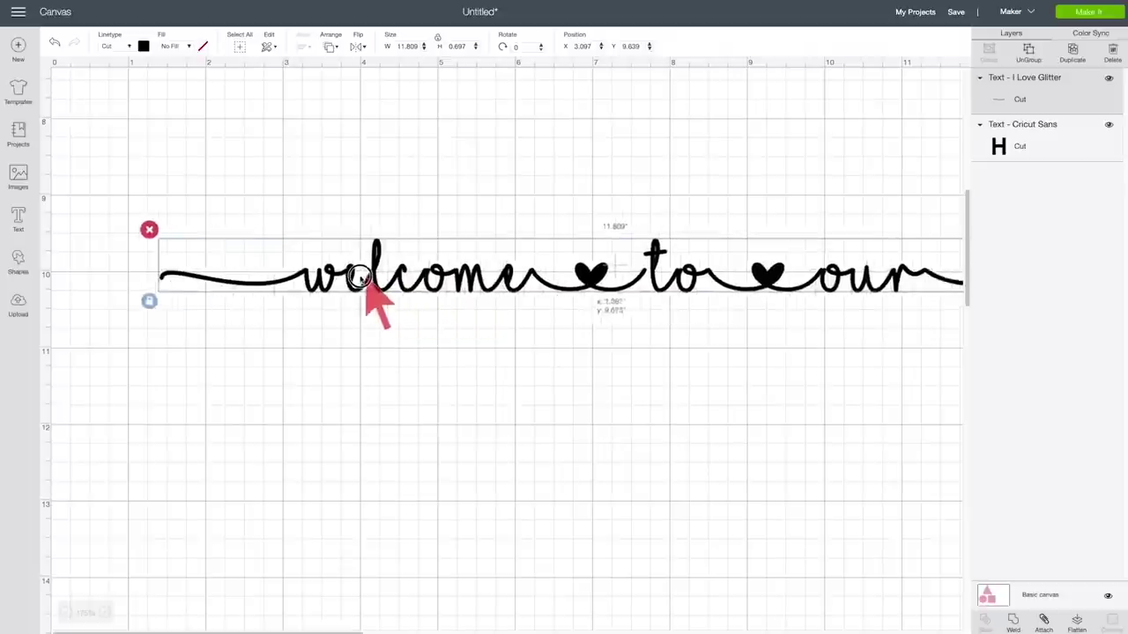
pyautogui.moveTo(369, 274); pyautogui.dragTo(313, 278)
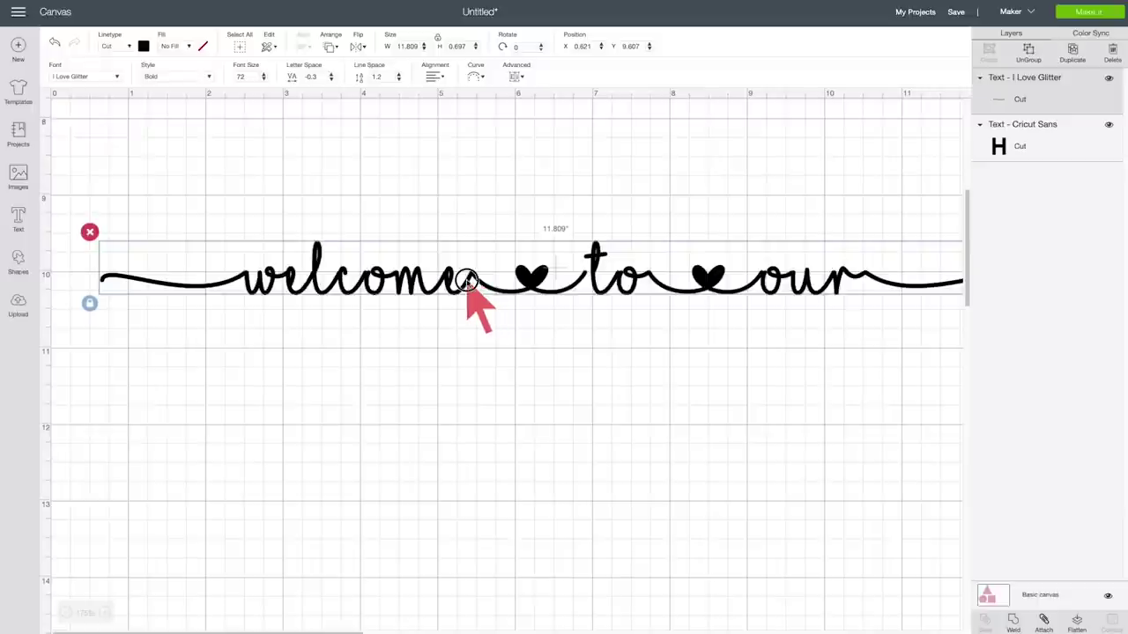
pyautogui.moveTo(465, 275); pyautogui.dragTo(432, 277)
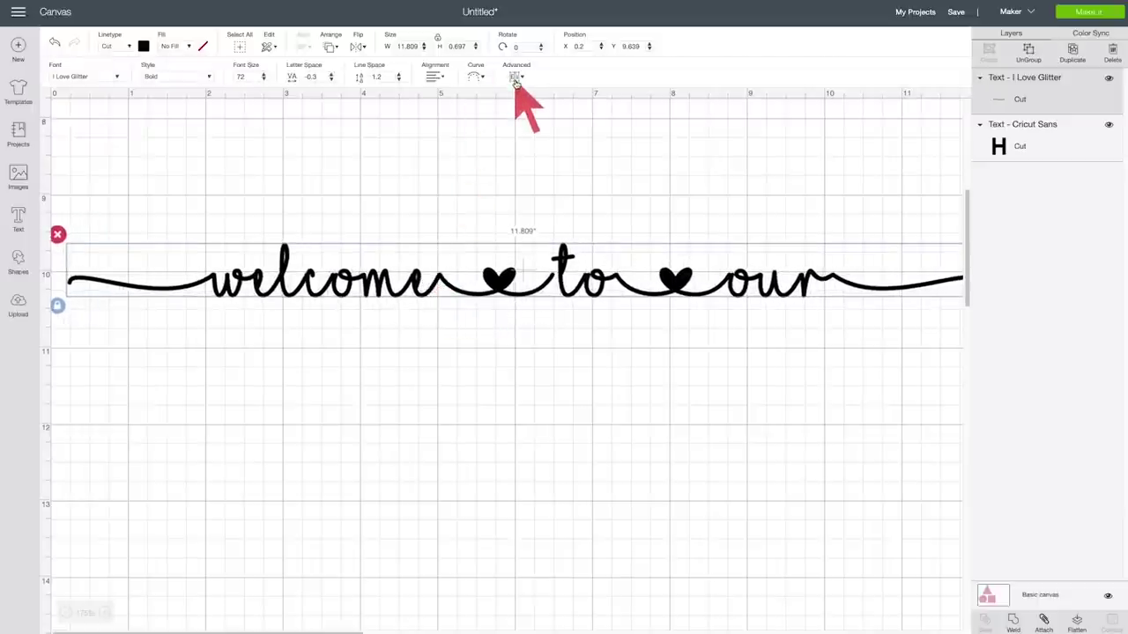
# Ungroup the script to letters and nudge 'to our' slightly left
pyautogui.click(515, 77)
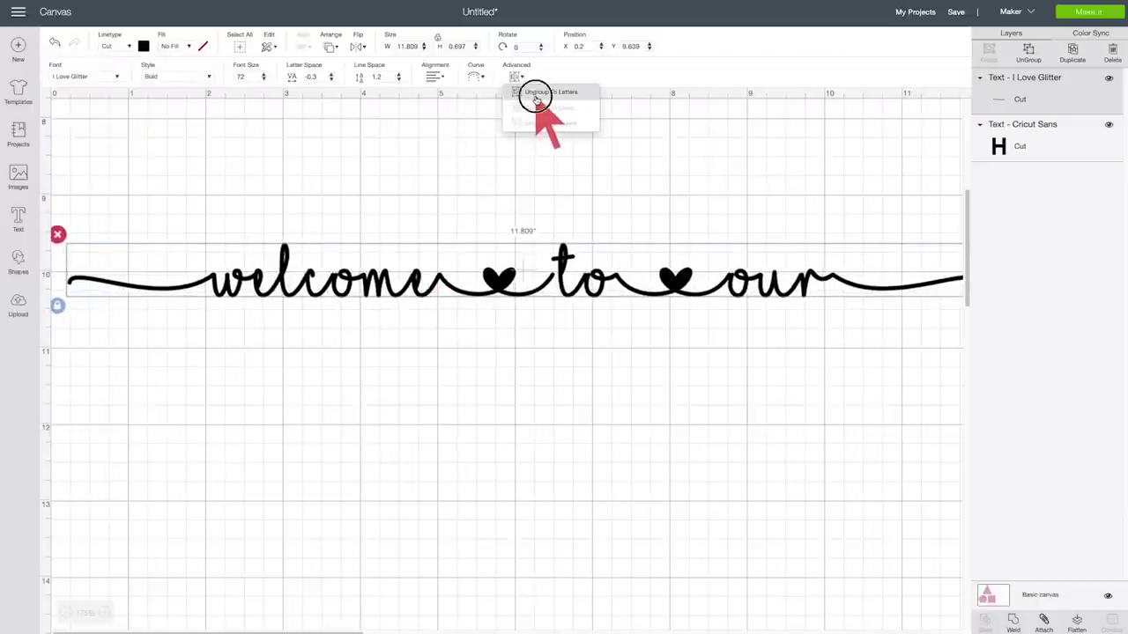
pyautogui.click(535, 93)
pyautogui.moveTo(907, 354); pyautogui.dragTo(561, 211)
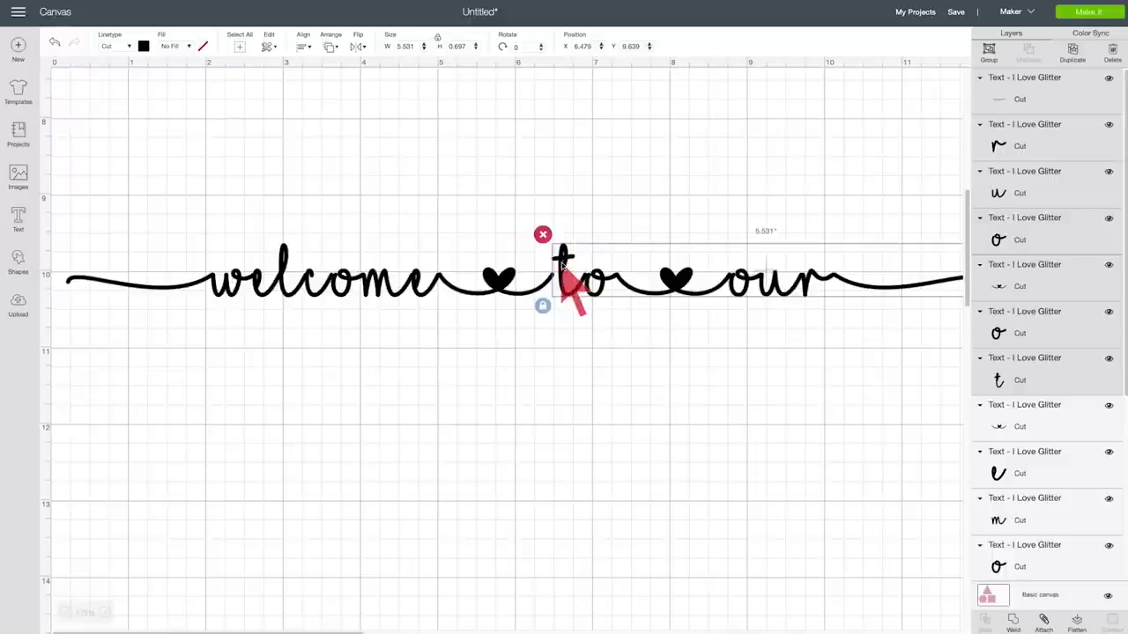
pyautogui.moveTo(563, 262); pyautogui.dragTo(553, 263)
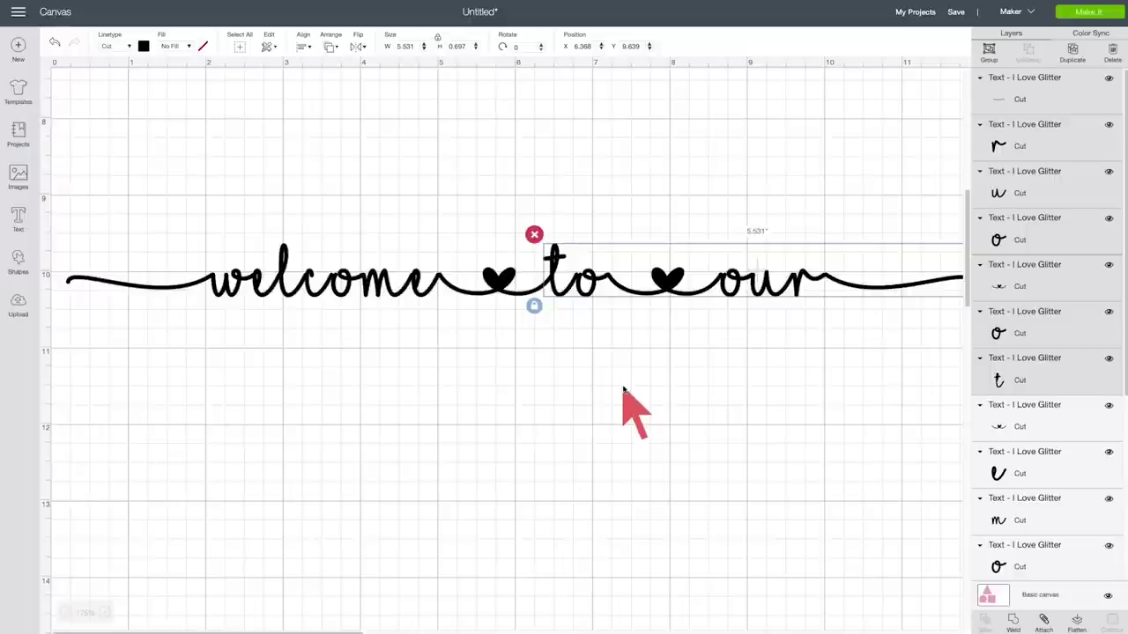
pyautogui.click(622, 389)
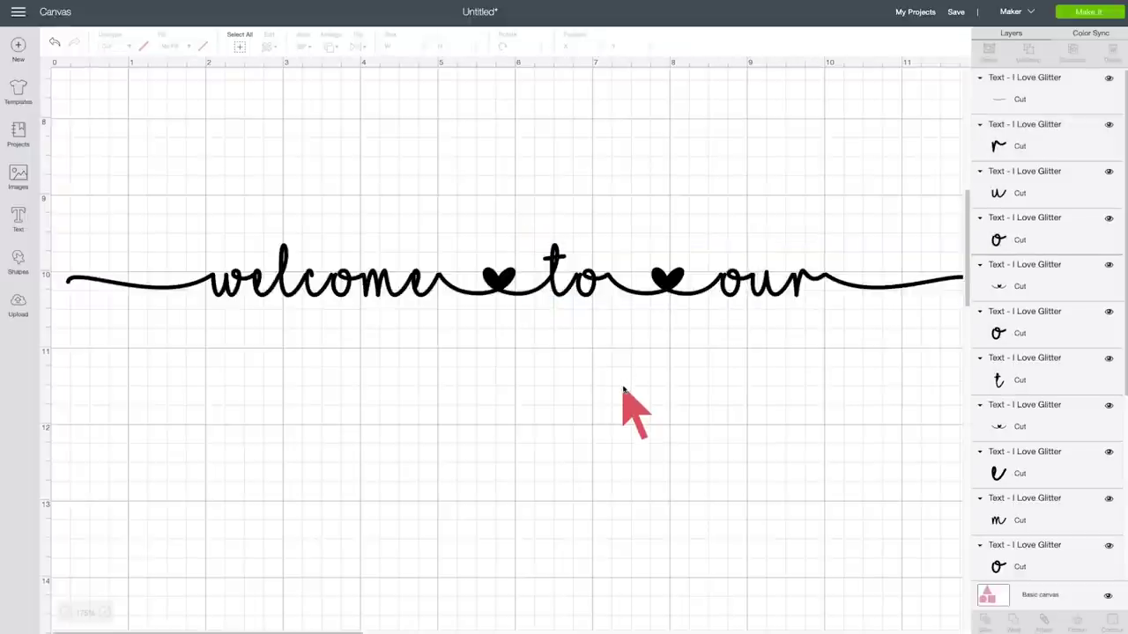
# Select all the script letters and weld them into one shape
pyautogui.moveTo(936, 347); pyautogui.dragTo(110, 242)
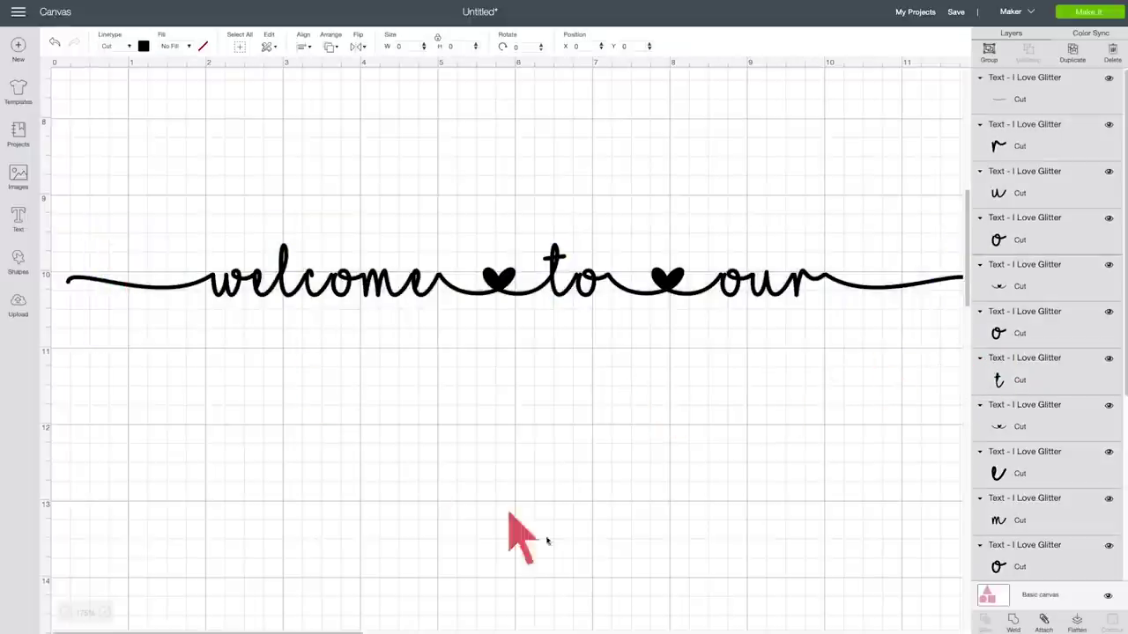
pyautogui.hotkey('ctrl', 'a')
pyautogui.click(1014, 624)
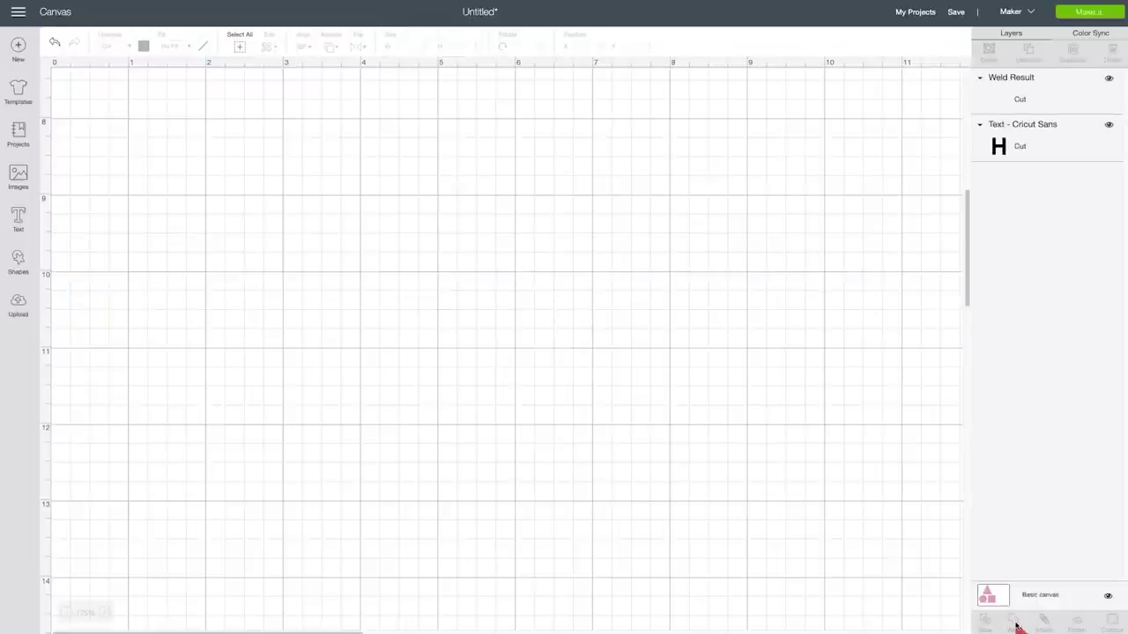
# Position the welded script across the middle of HOME
pyautogui.click(66, 612)
pyautogui.scroll(5, 257, 467)
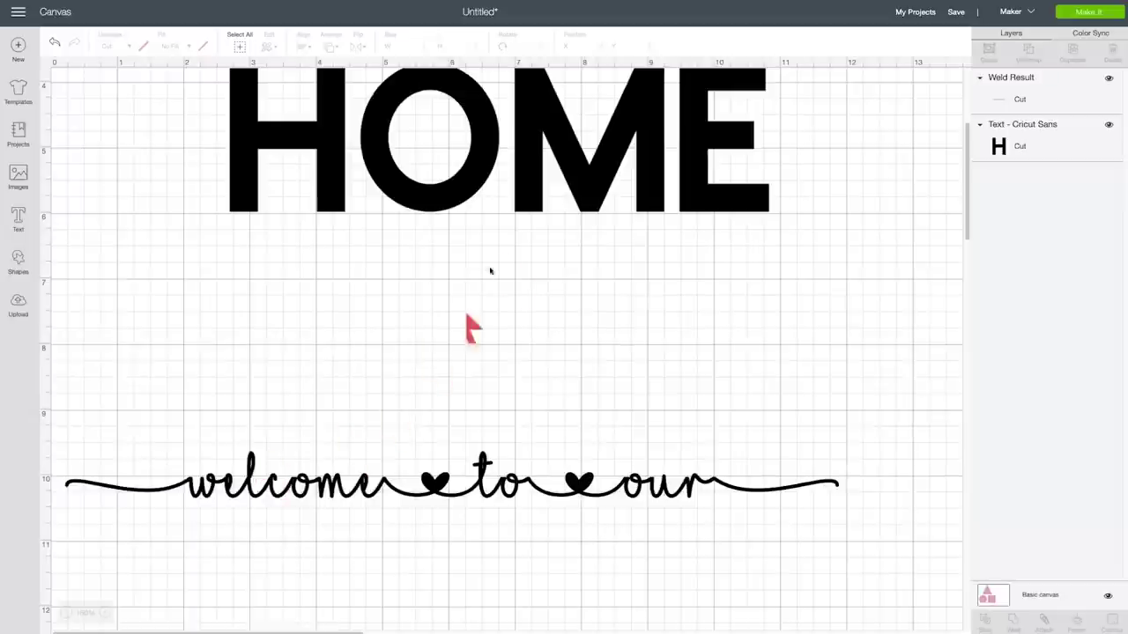
pyautogui.click(564, 198)
pyautogui.scroll(3, 581, 255)
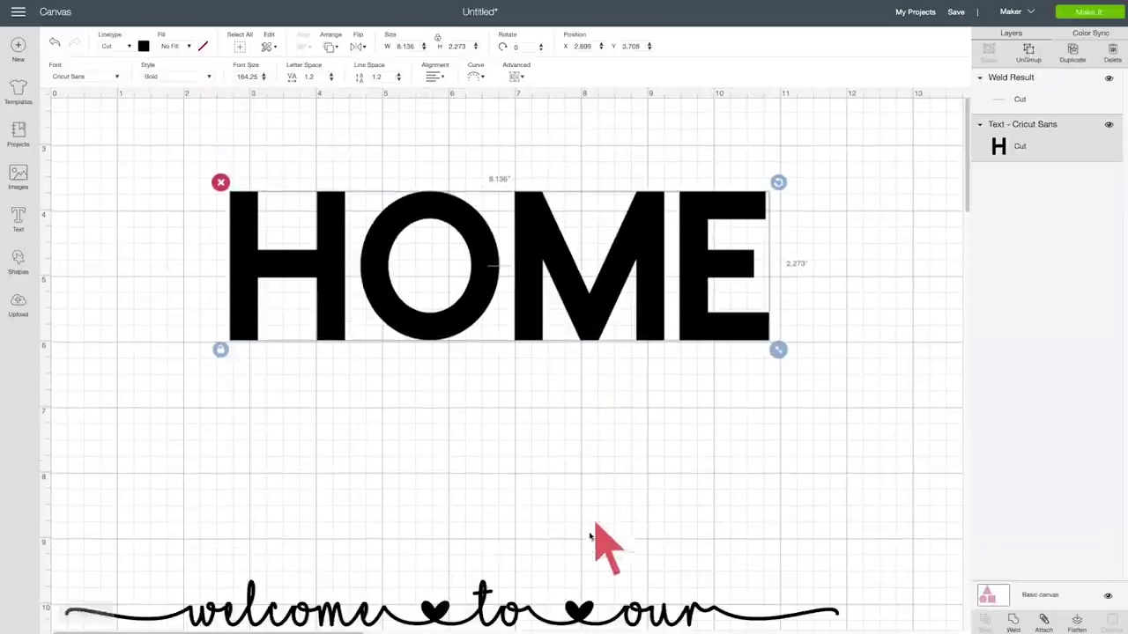
pyautogui.moveTo(574, 608); pyautogui.dragTo(621, 398)
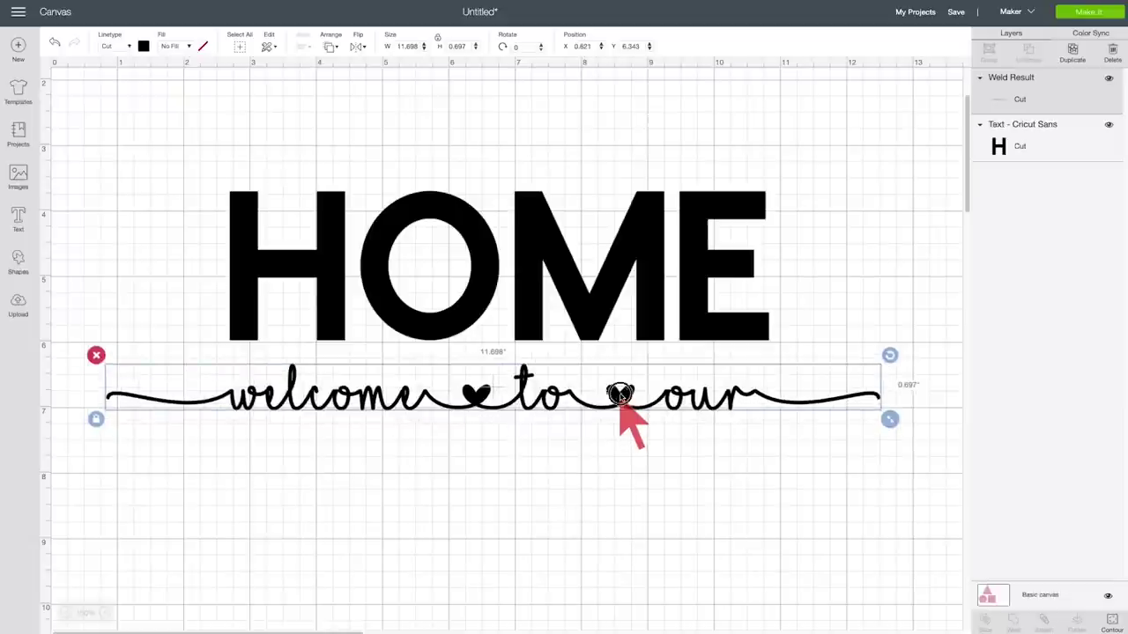
pyautogui.moveTo(620, 397); pyautogui.dragTo(628, 296)
# Recolour the welcome to our script red
pyautogui.click(141, 48)
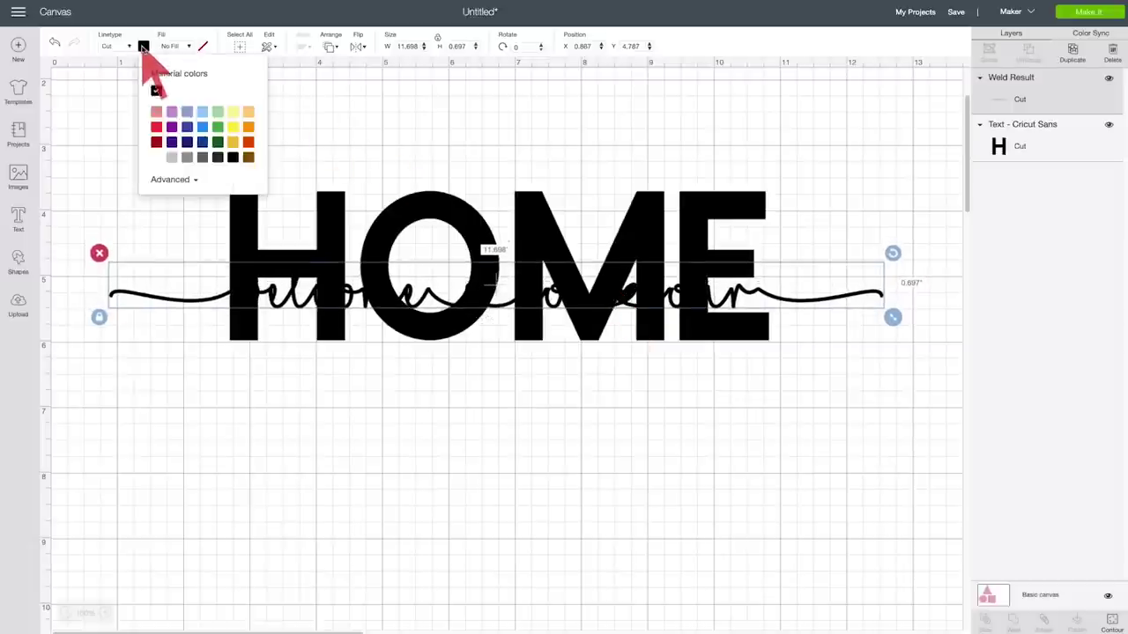
pyautogui.click(156, 127)
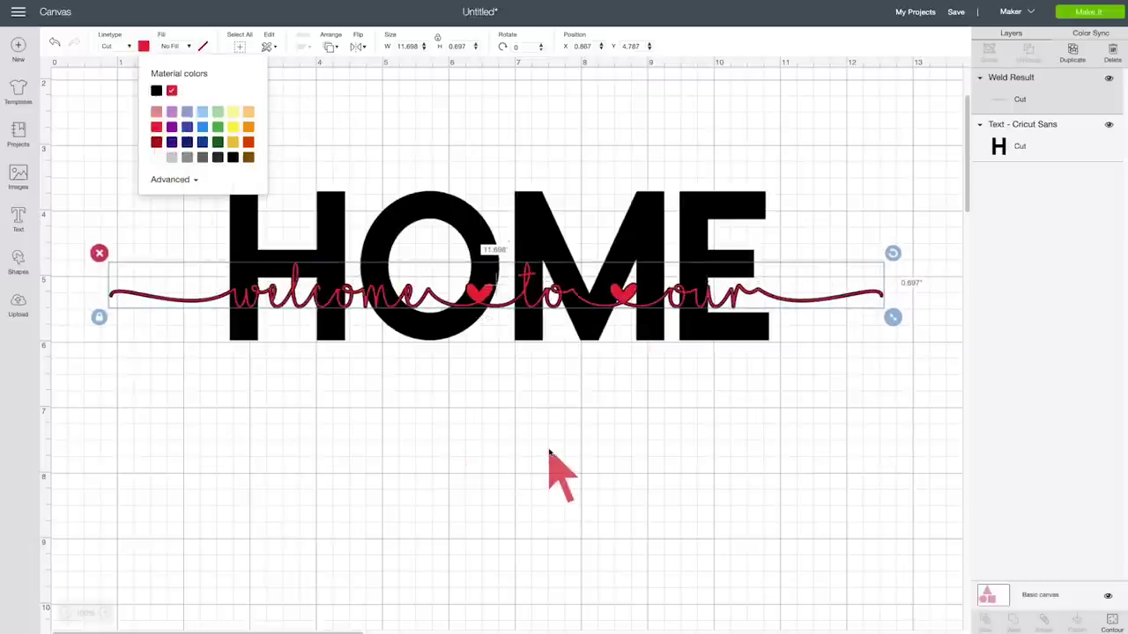
pyautogui.click(549, 458)
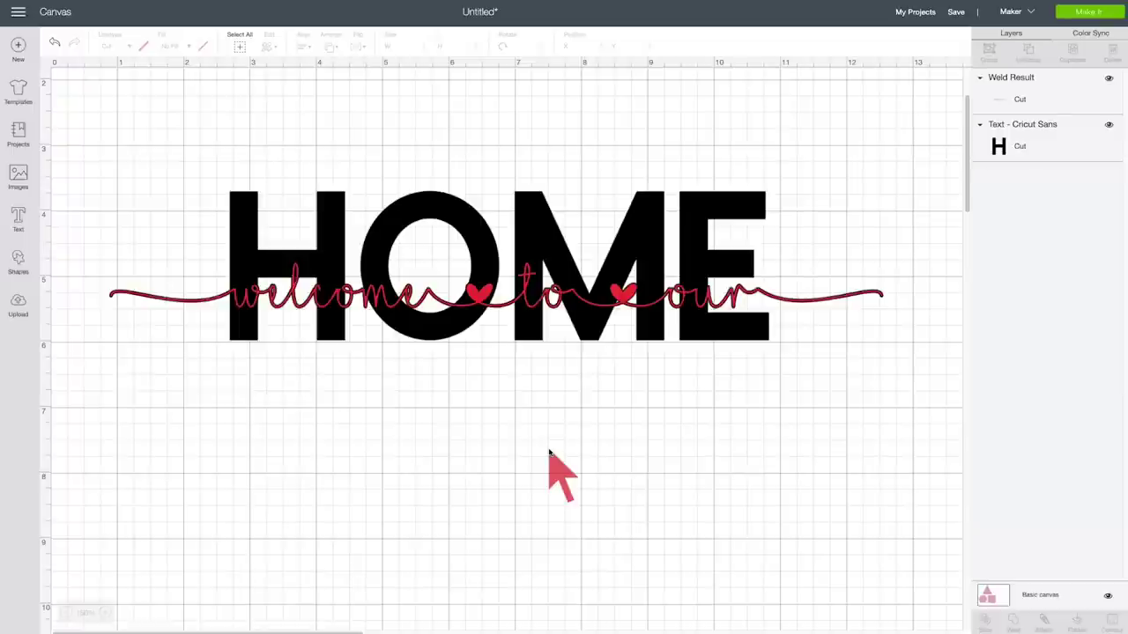
pyautogui.moveTo(608, 410); pyautogui.dragTo(342, 250)
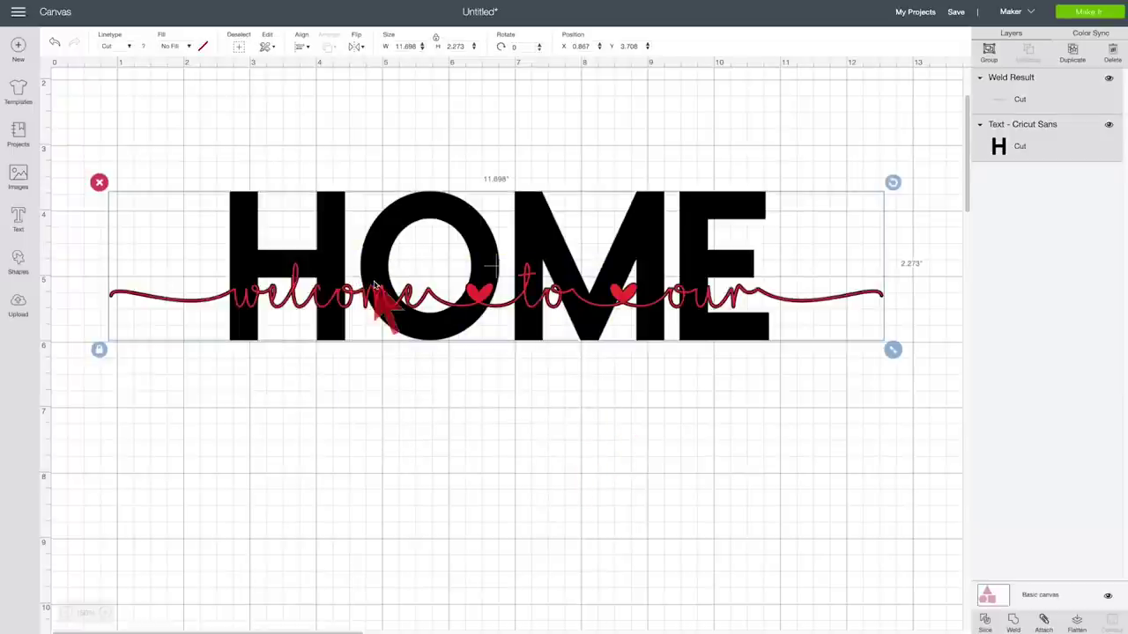
# Duplicate the HOME and script design and move the copy below the original
pyautogui.rightClick(467, 283)
pyautogui.click(484, 390)
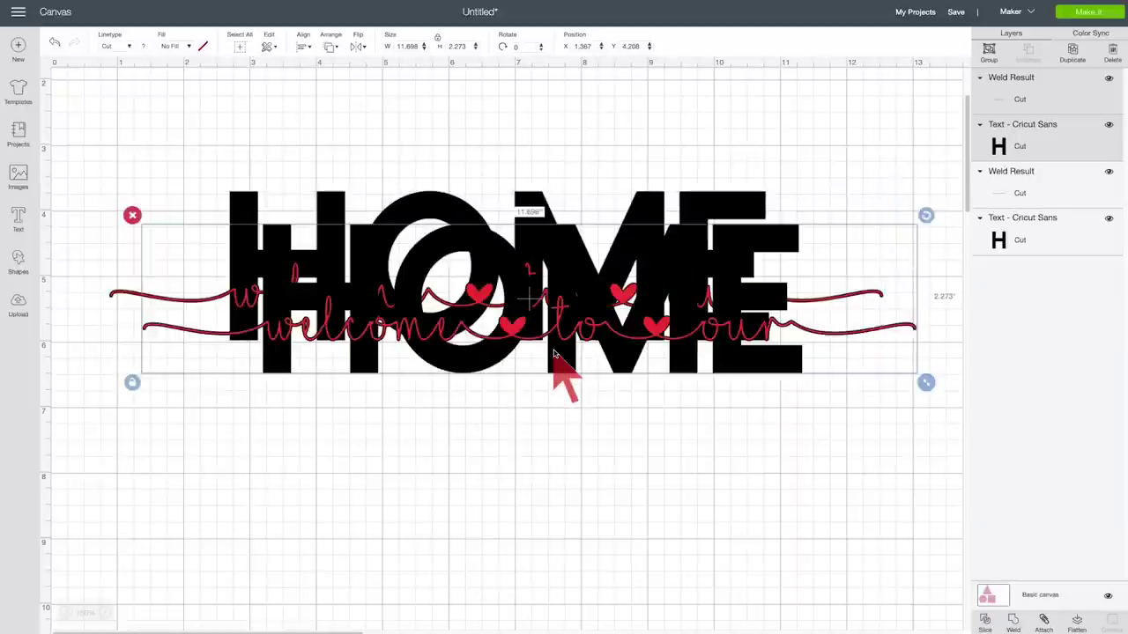
pyautogui.scroll(-2, 554, 239)
pyautogui.moveTo(553, 240); pyautogui.dragTo(527, 388)
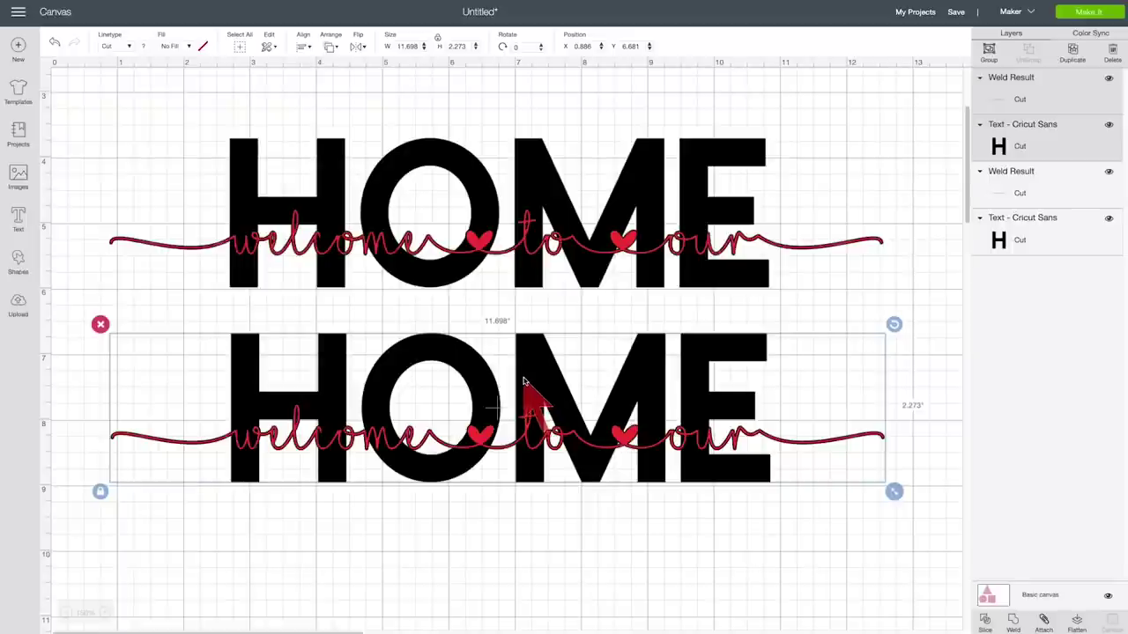
pyautogui.click(557, 511)
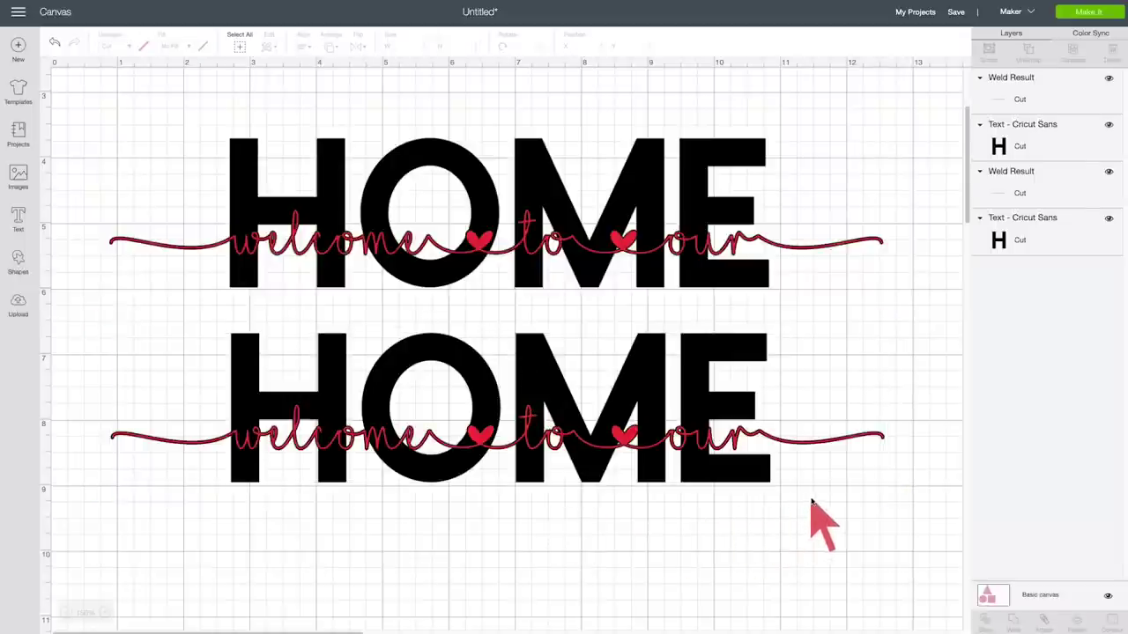
# Slice the script out of the lower HOME and delete the leftover script pieces
pyautogui.moveTo(810, 499); pyautogui.dragTo(212, 397)
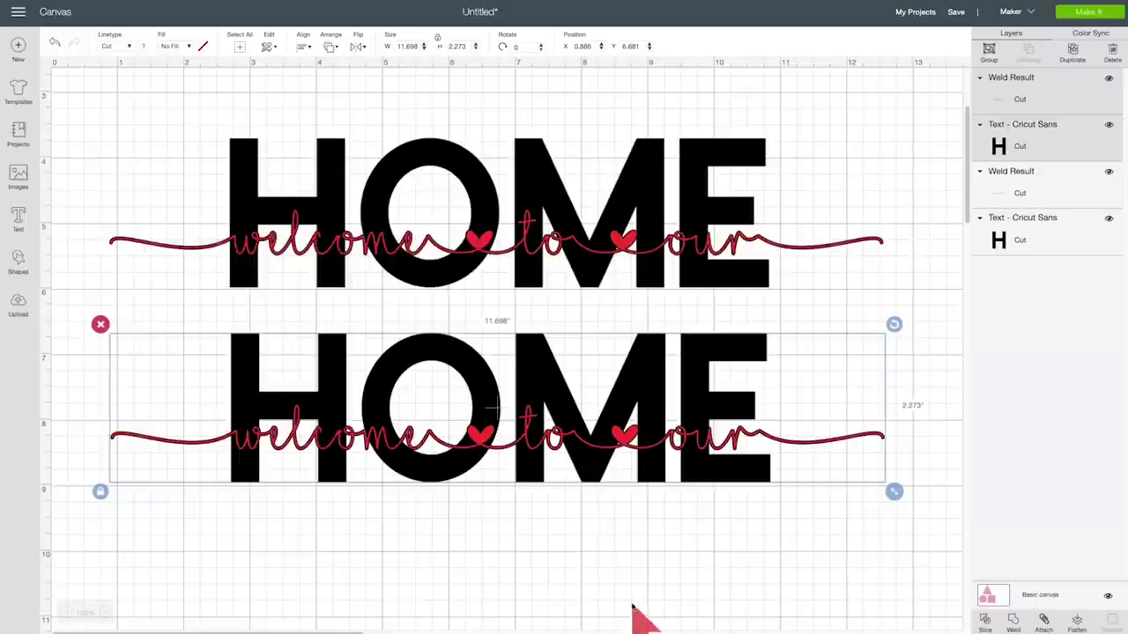
pyautogui.click(985, 621)
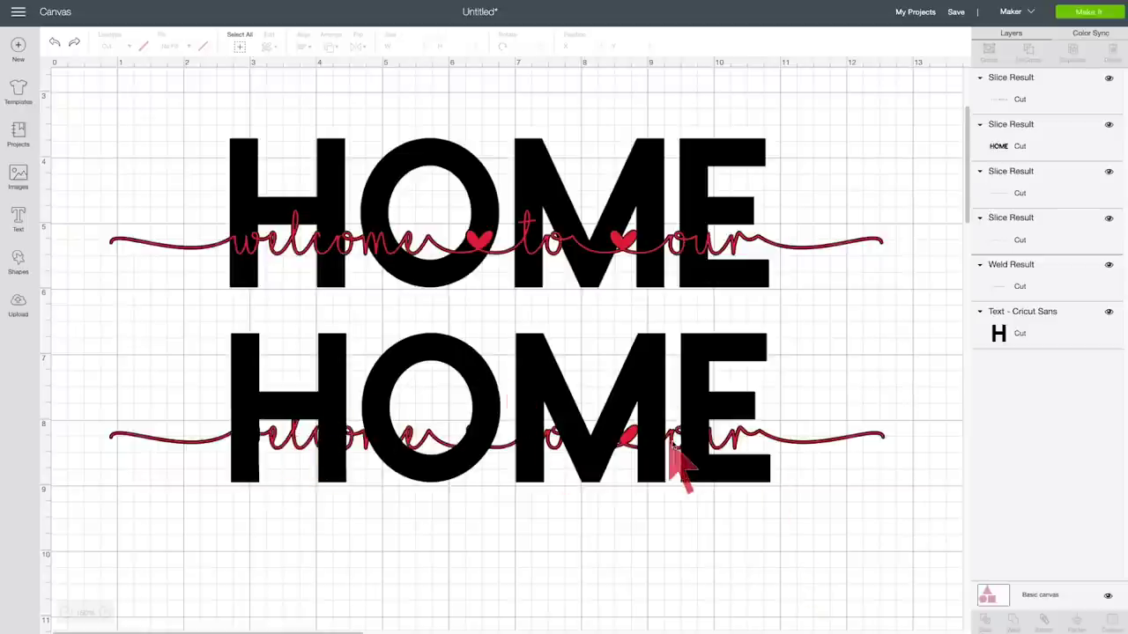
pyautogui.click(781, 441)
pyautogui.press('Delete')
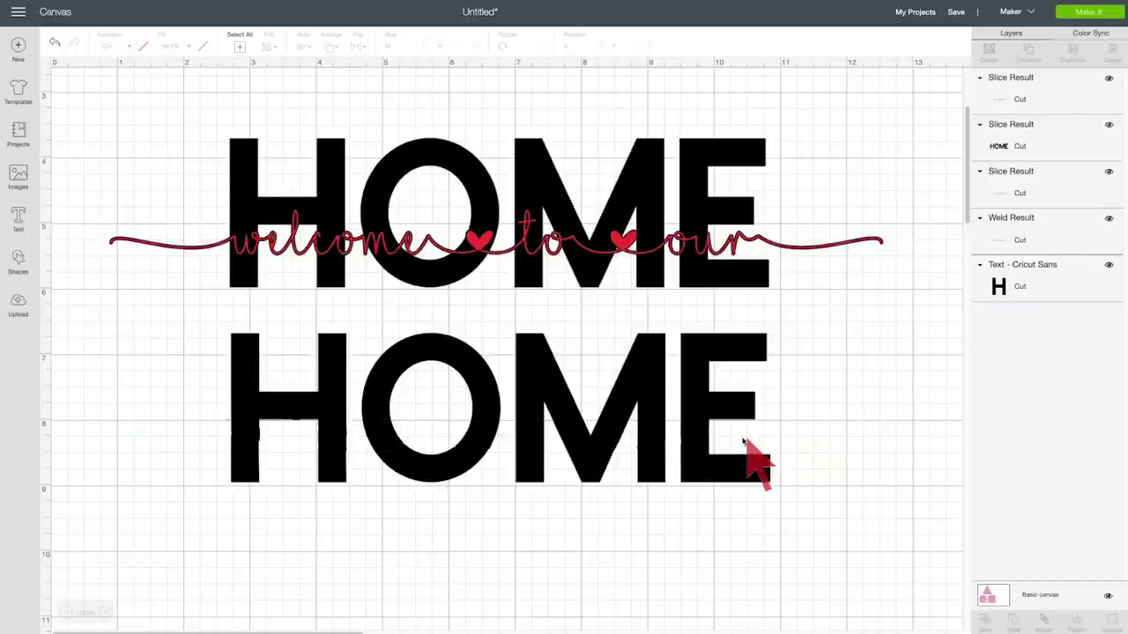
pyautogui.click(705, 440)
pyautogui.press('Delete')
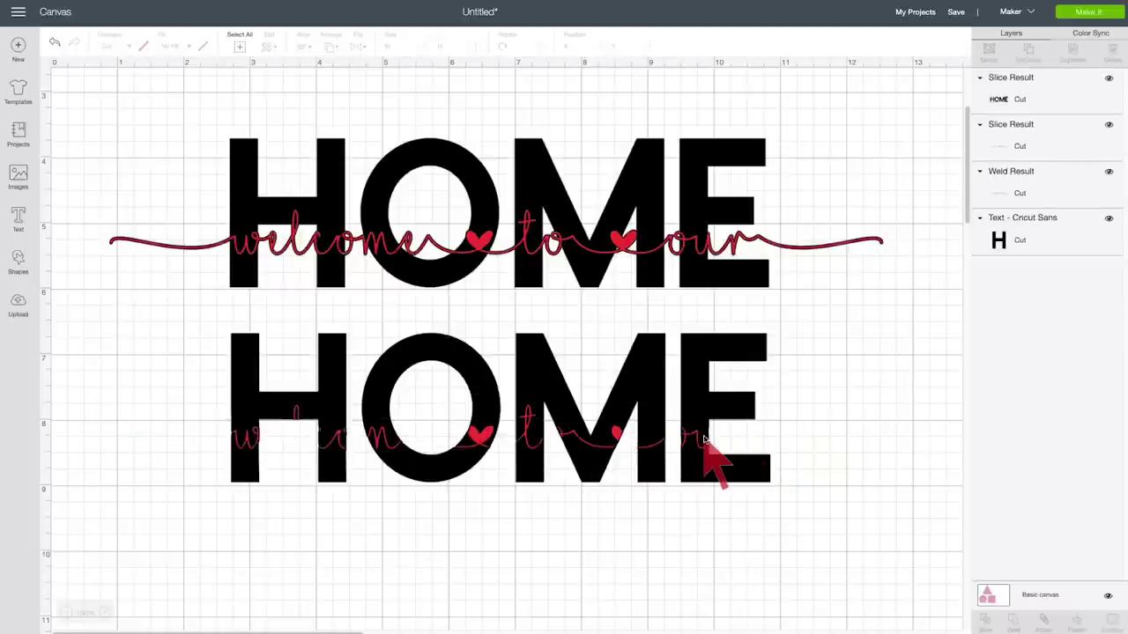
pyautogui.click(701, 438)
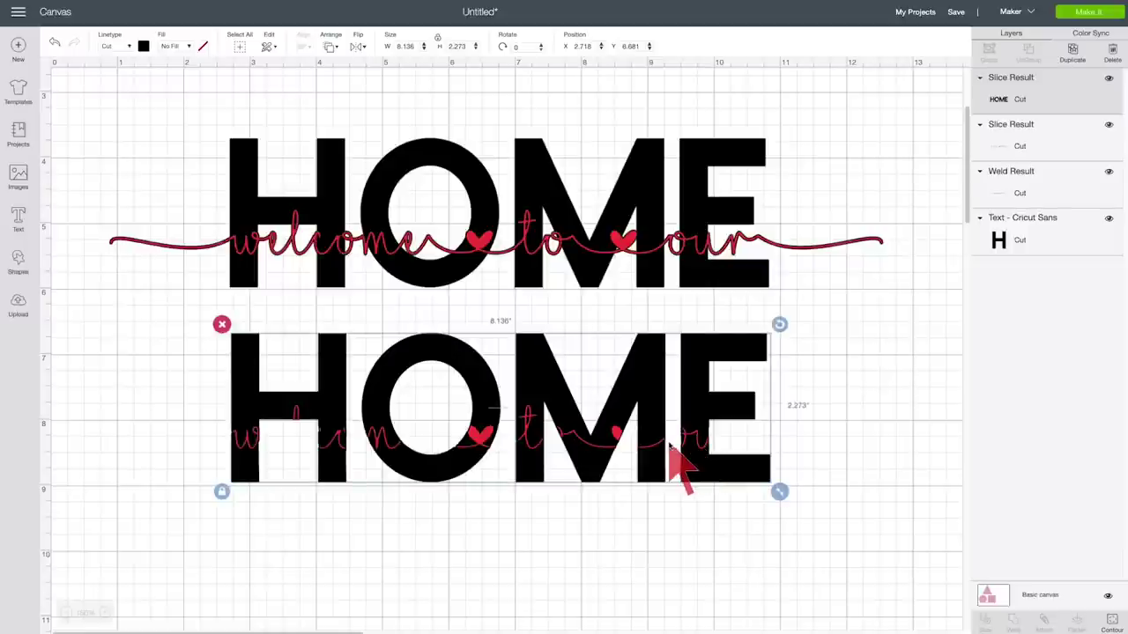
pyautogui.moveTo(667, 454); pyautogui.dragTo(667, 509)
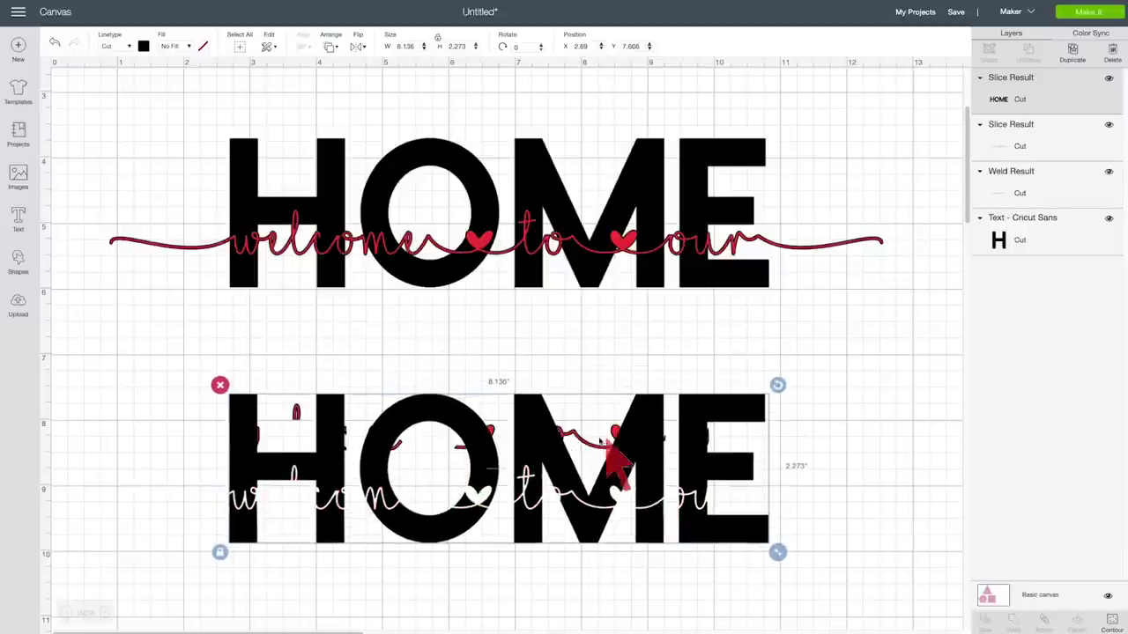
pyautogui.moveTo(599, 453); pyautogui.dragTo(634, 346)
pyautogui.click(624, 448)
pyautogui.press('Delete')
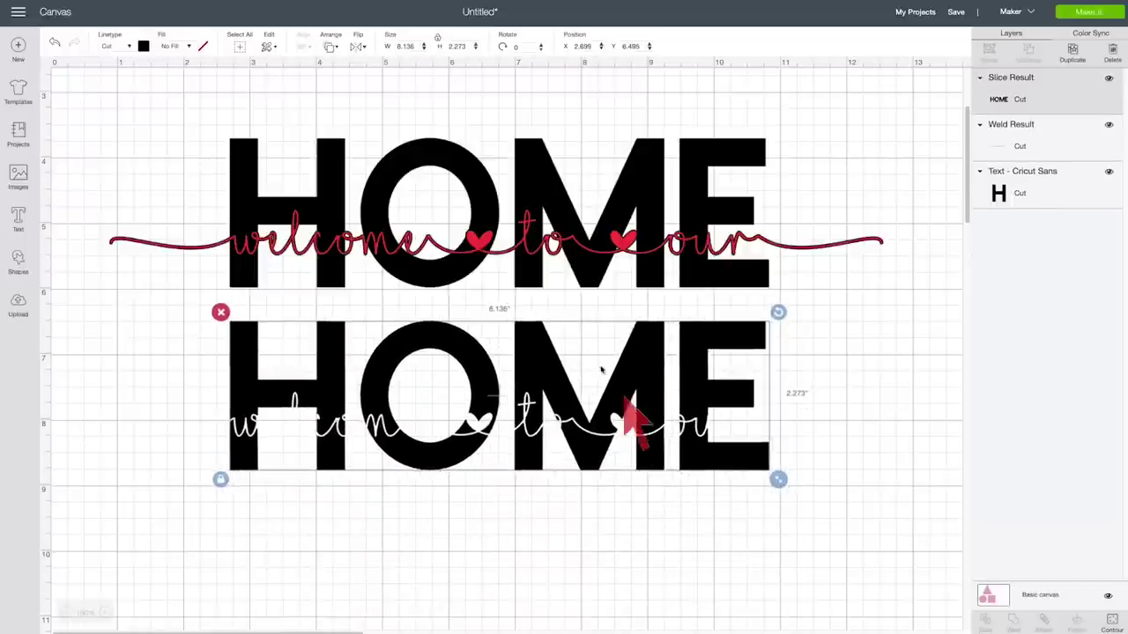
# Duplicate the red script and lay the copy across the lower HOME
pyautogui.click(539, 258)
pyautogui.rightClick(527, 245)
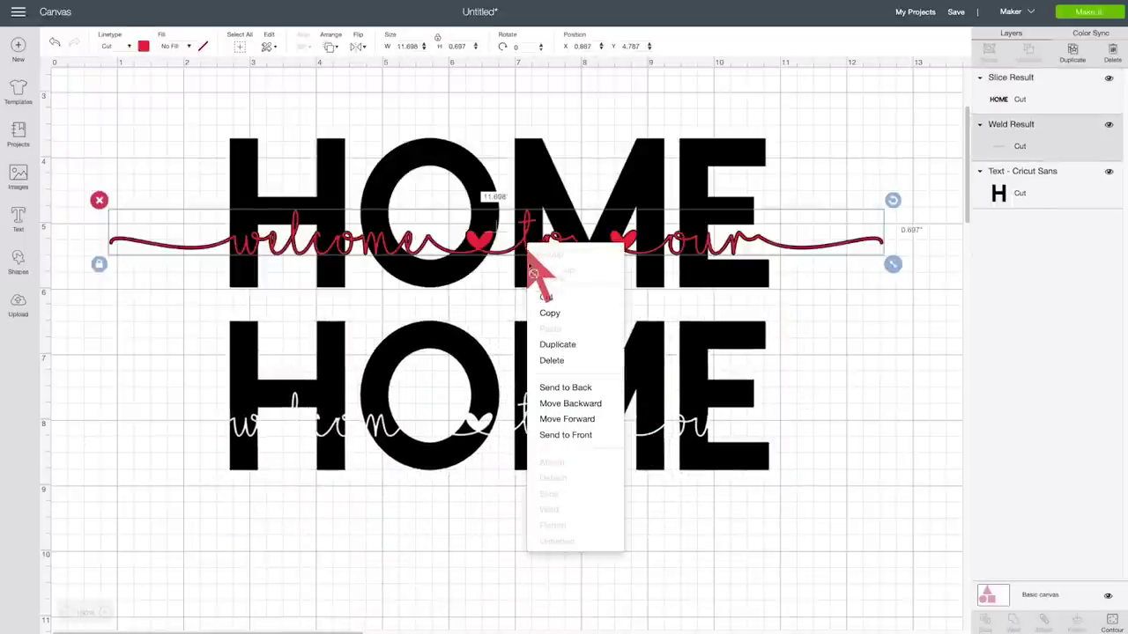
pyautogui.click(559, 346)
pyautogui.moveTo(819, 297); pyautogui.dragTo(778, 427)
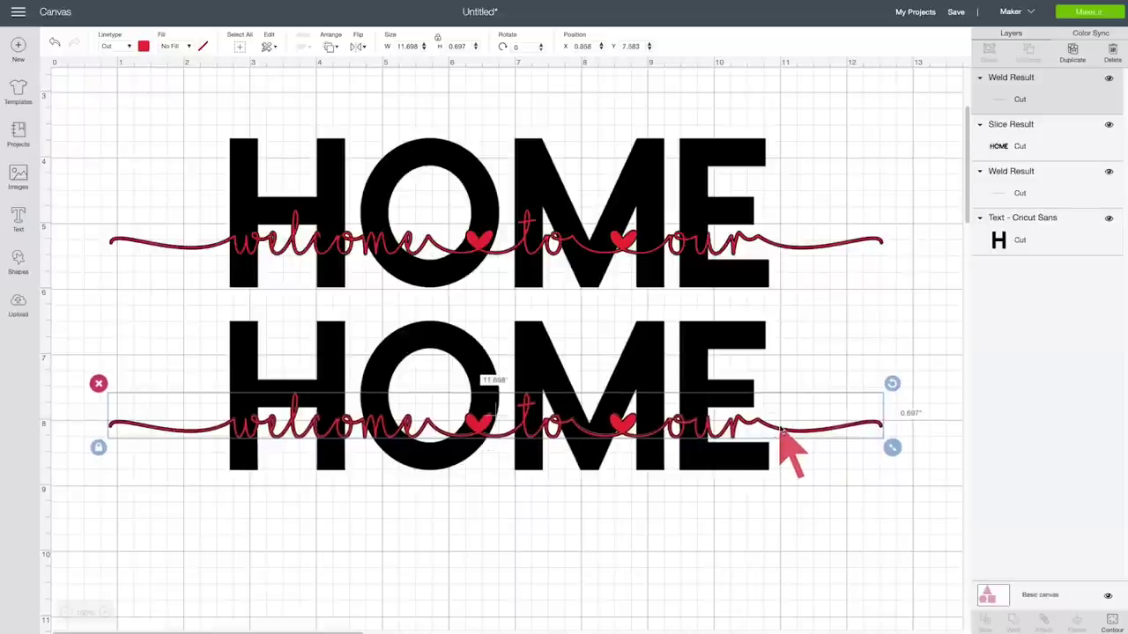
pyautogui.click(785, 548)
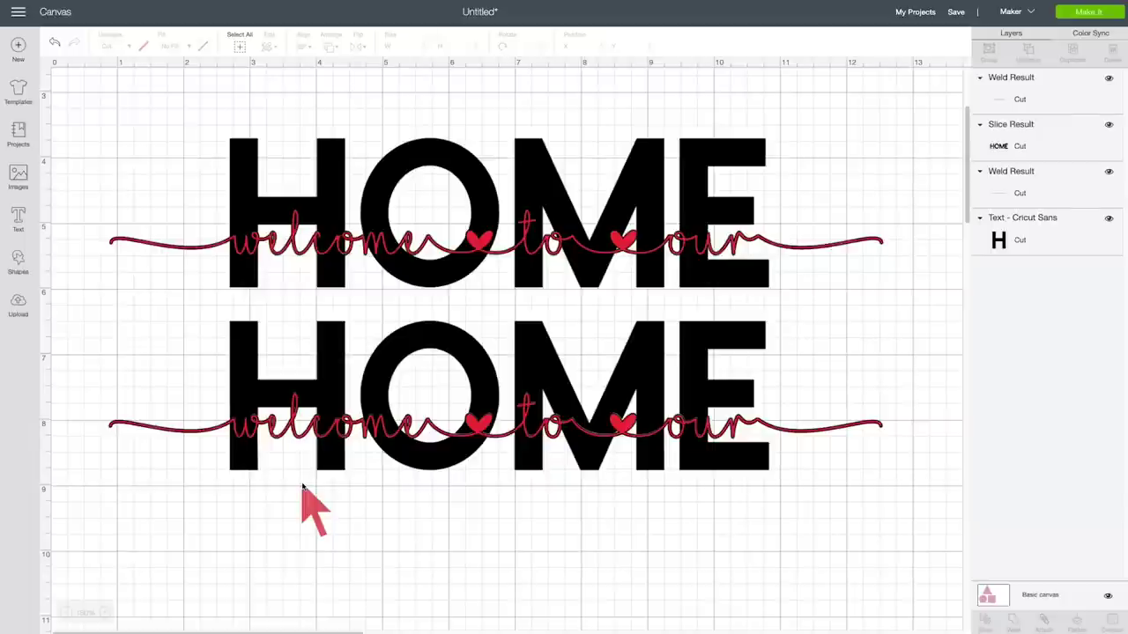
# Delete the lower HOME design and nudge the welcome script into place on the upper HOME
pyautogui.moveTo(199, 518); pyautogui.dragTo(816, 333)
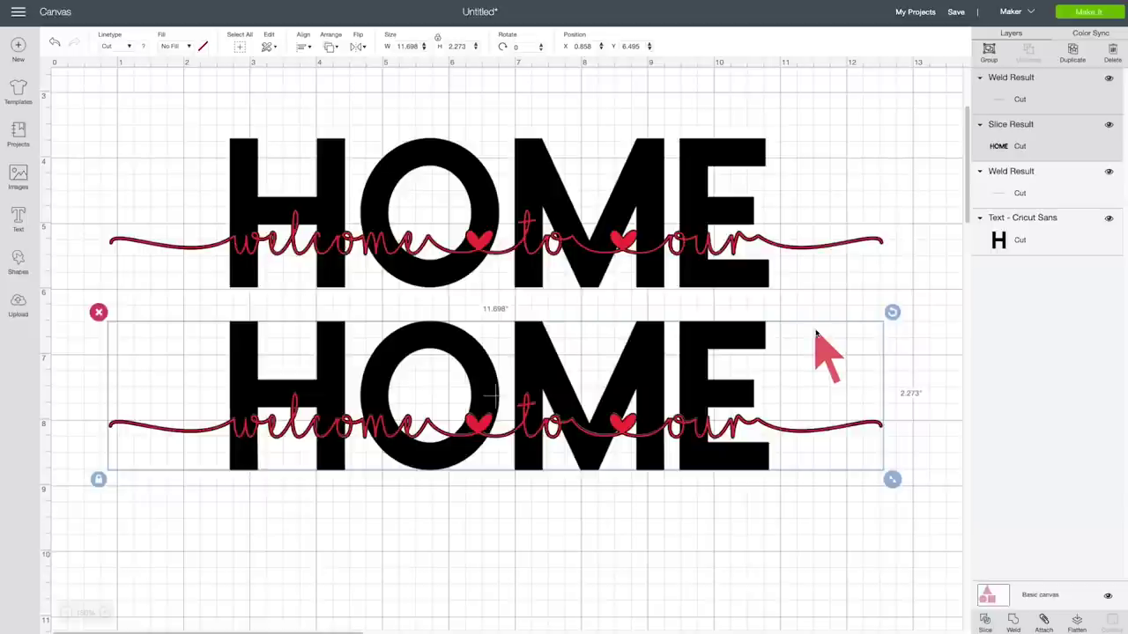
pyautogui.press('Delete')
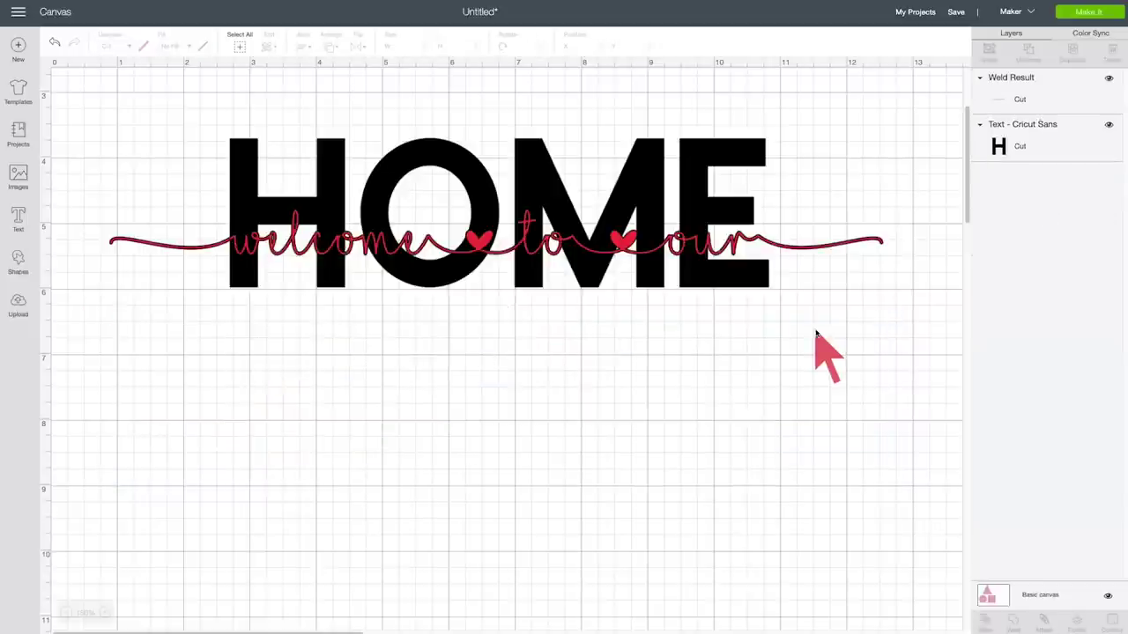
pyautogui.moveTo(736, 248)
pyautogui.mouseDown()
pyautogui.moveTo(736, 346)
pyautogui.moveTo(738, 243)
pyautogui.mouseUp()
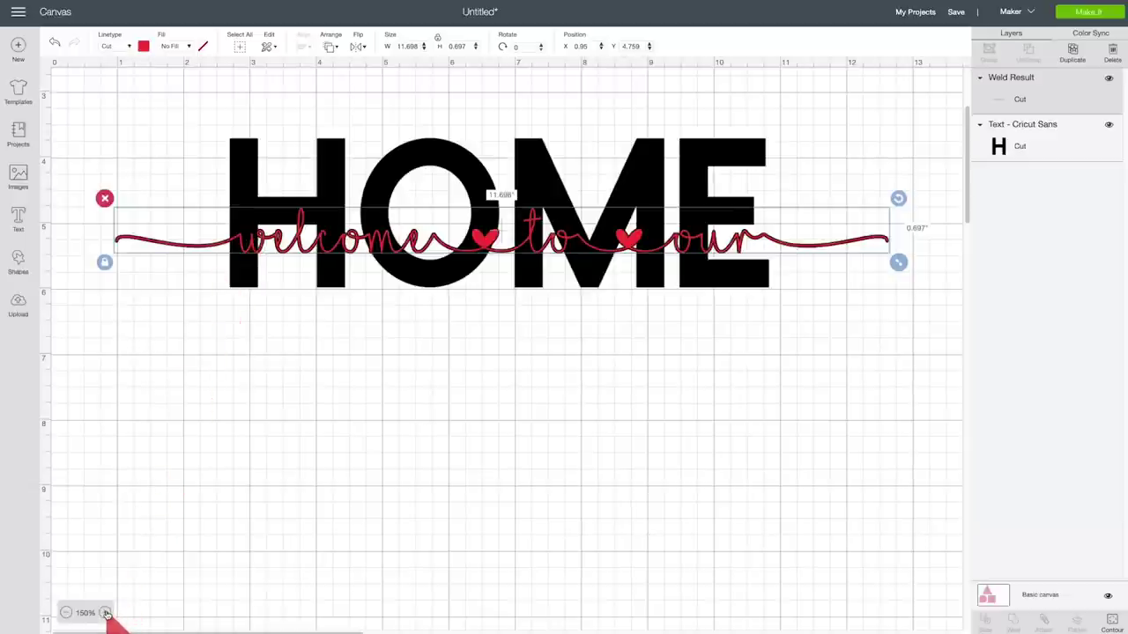
# Duplicate the HOME design with its script and move the copy below the original
pyautogui.moveTo(180, 98); pyautogui.dragTo(843, 340)
pyautogui.rightClick(701, 216)
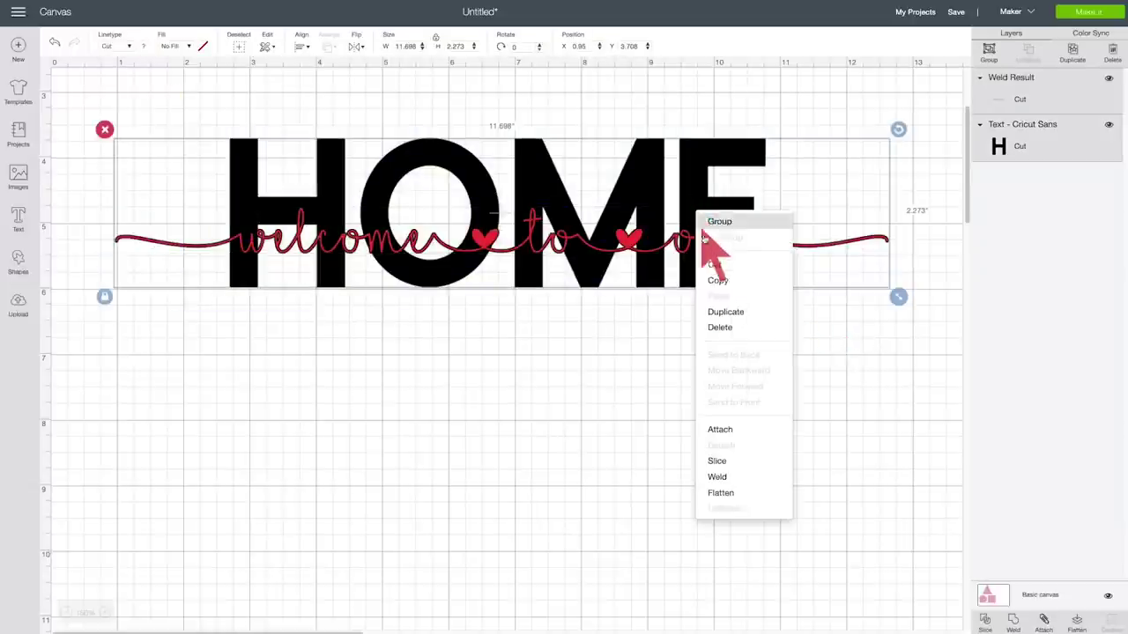
pyautogui.click(721, 311)
pyautogui.moveTo(713, 209); pyautogui.dragTo(710, 466)
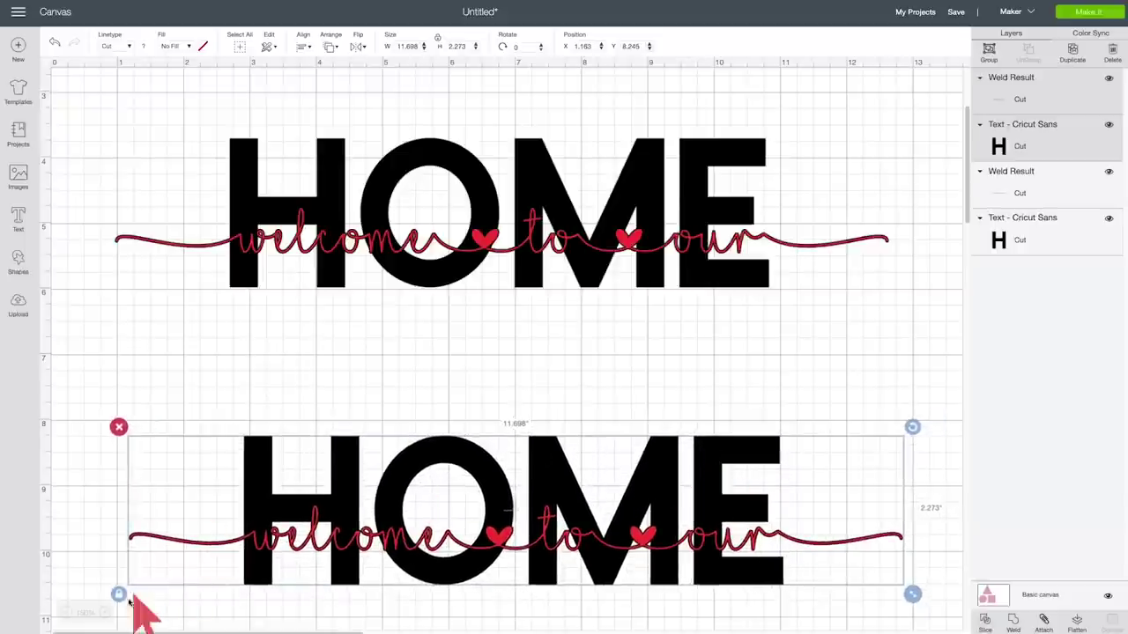
# Zoom in close on the red welcome script of the upper HOME and bring up its actions menu
pyautogui.click(103, 612)
pyautogui.click(103, 611)
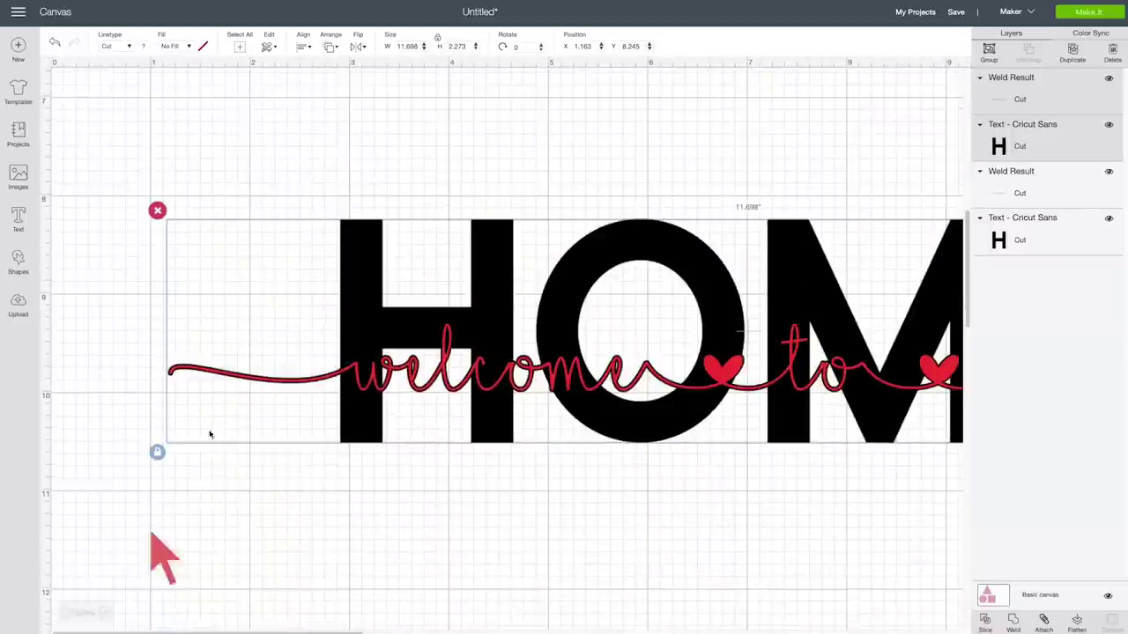
pyautogui.scroll(5, 314, 402)
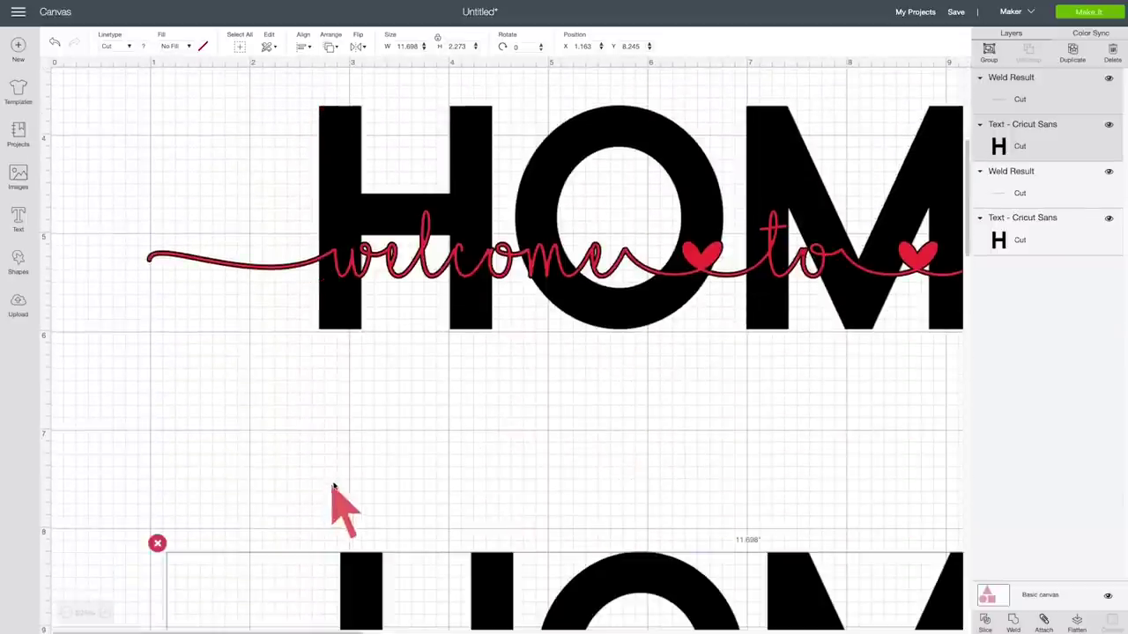
pyautogui.click(351, 387)
pyautogui.click(353, 265)
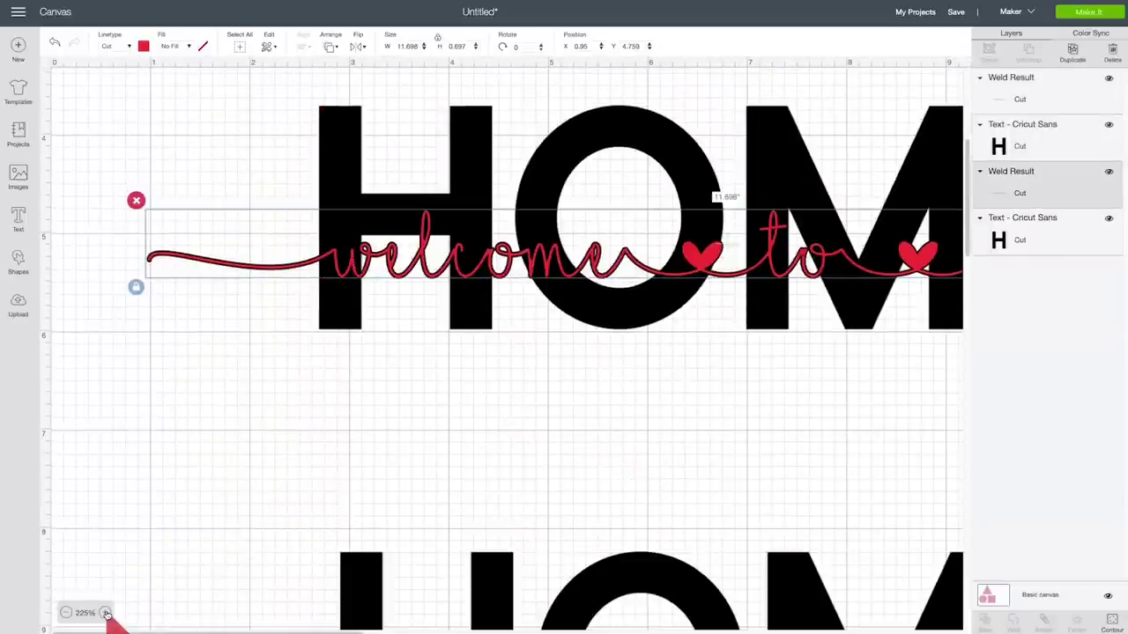
pyautogui.click(105, 613)
pyautogui.click(105, 613)
pyautogui.click(105, 614)
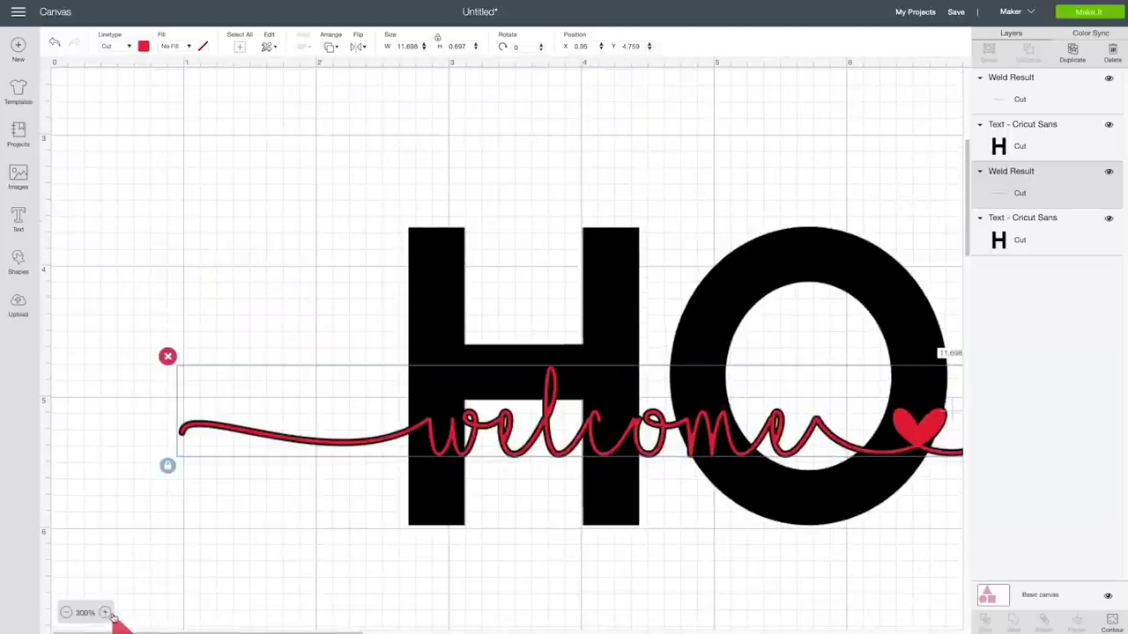
pyautogui.scroll(-2, 453, 541)
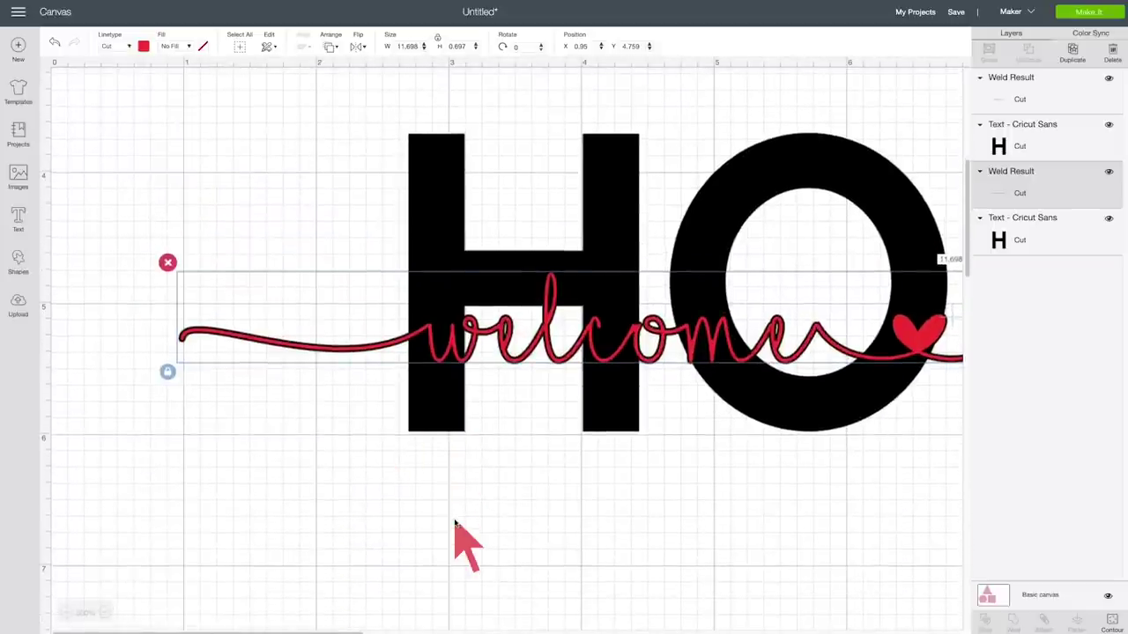
pyautogui.click(452, 509)
pyautogui.click(361, 350)
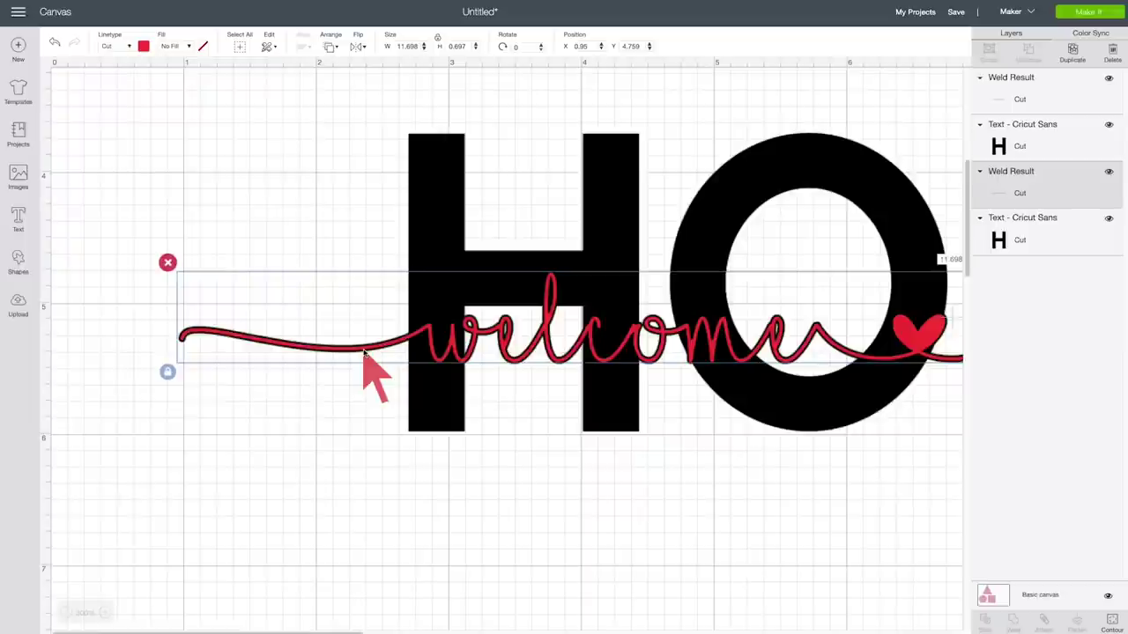
pyautogui.rightClick(364, 351)
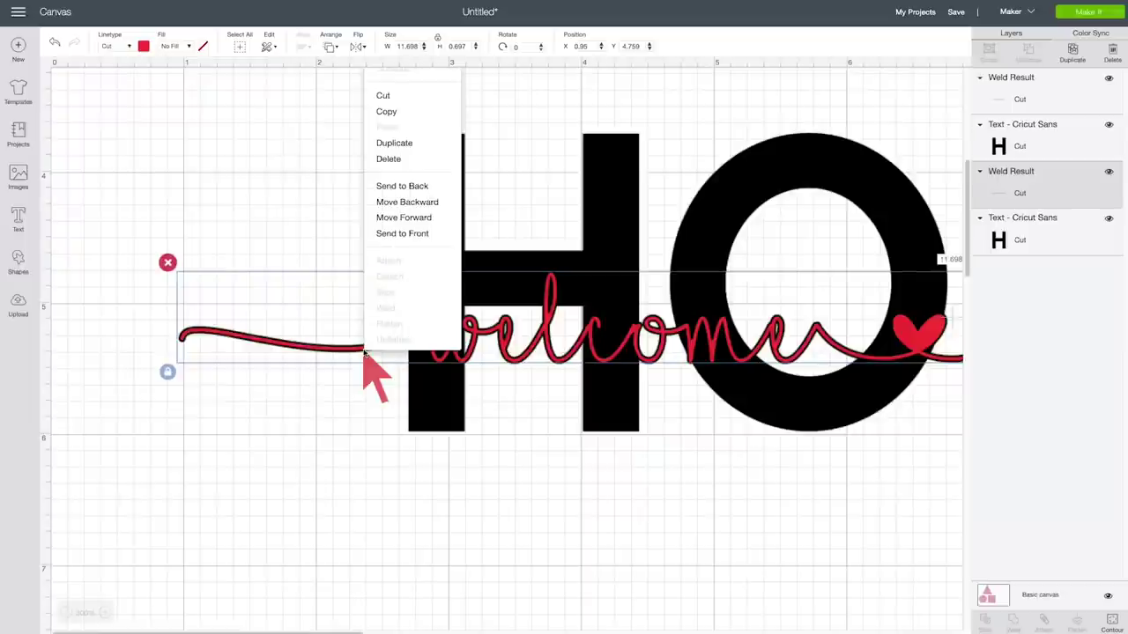
# Duplicate the welcome script twice, placing each copy slightly offset over the original
pyautogui.click(398, 142)
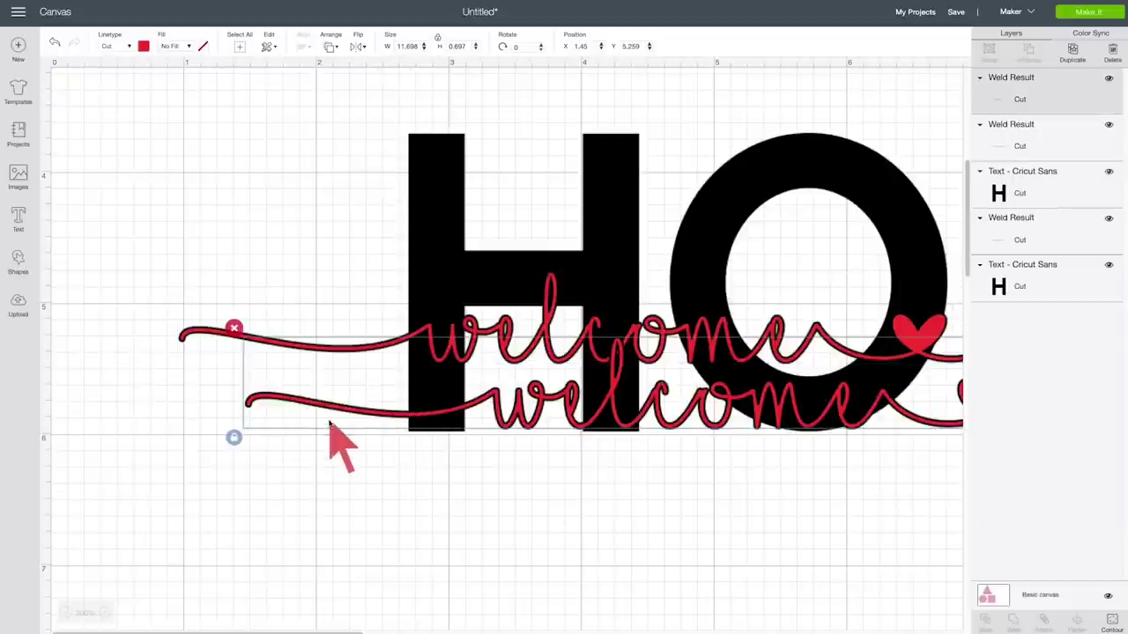
pyautogui.moveTo(340, 408); pyautogui.dragTo(275, 342)
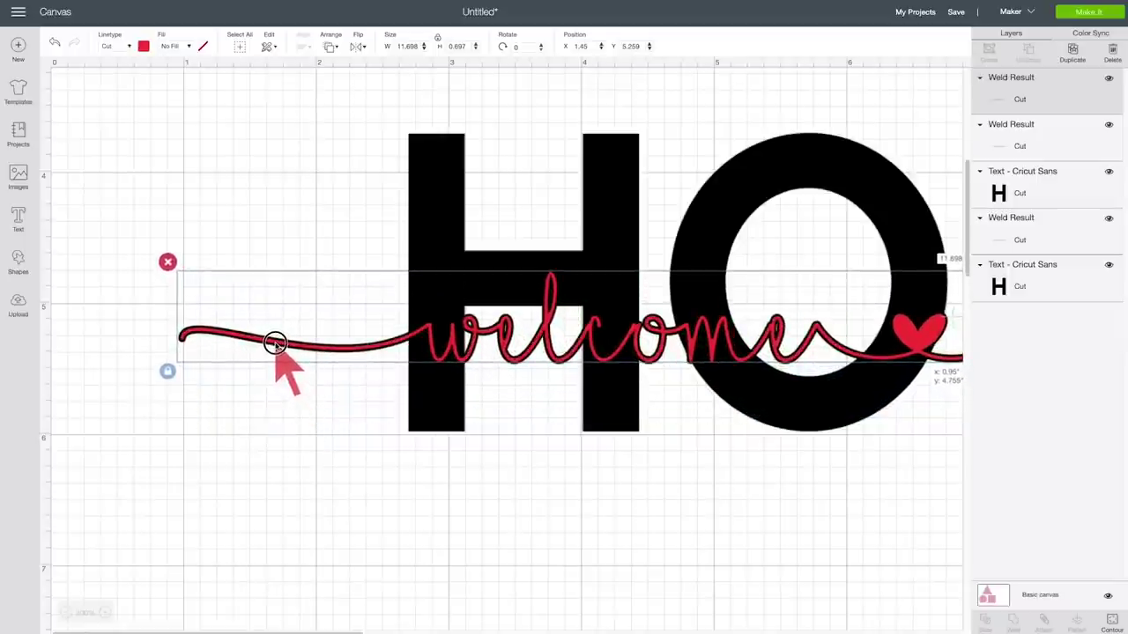
pyautogui.moveTo(275, 342); pyautogui.dragTo(276, 350)
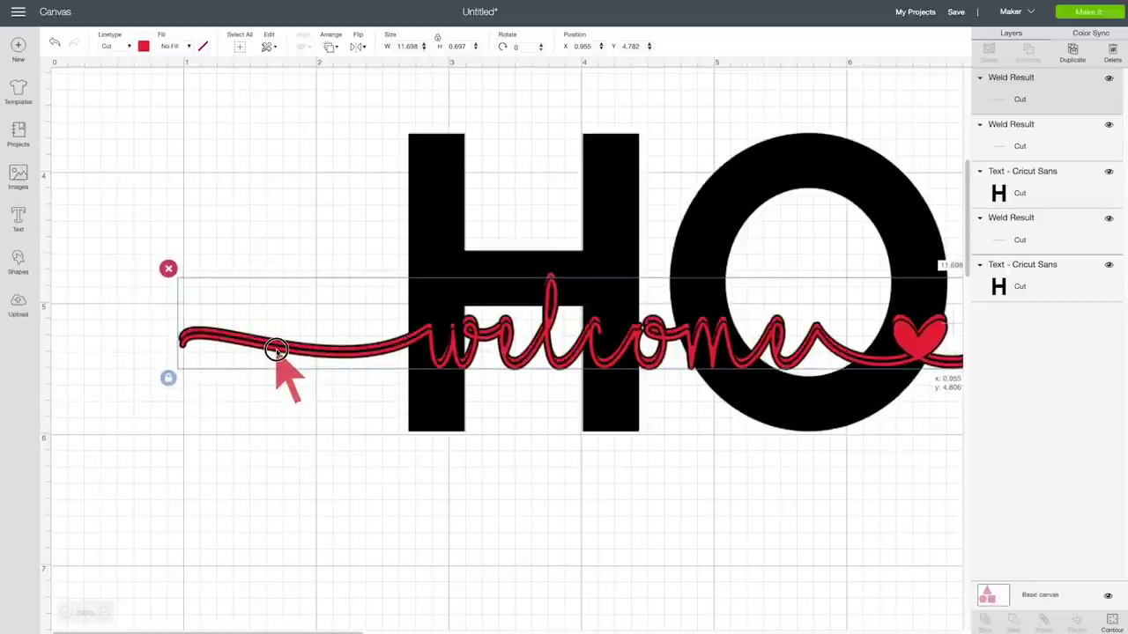
pyautogui.moveTo(276, 350); pyautogui.dragTo(276, 351)
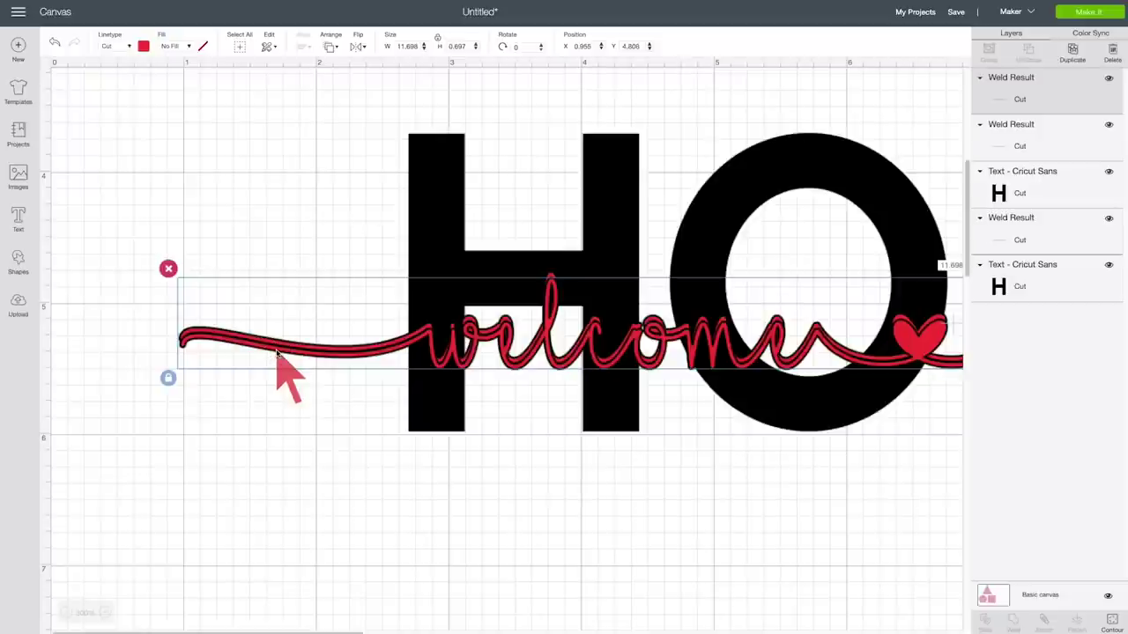
pyautogui.rightClick(276, 351)
pyautogui.click(307, 144)
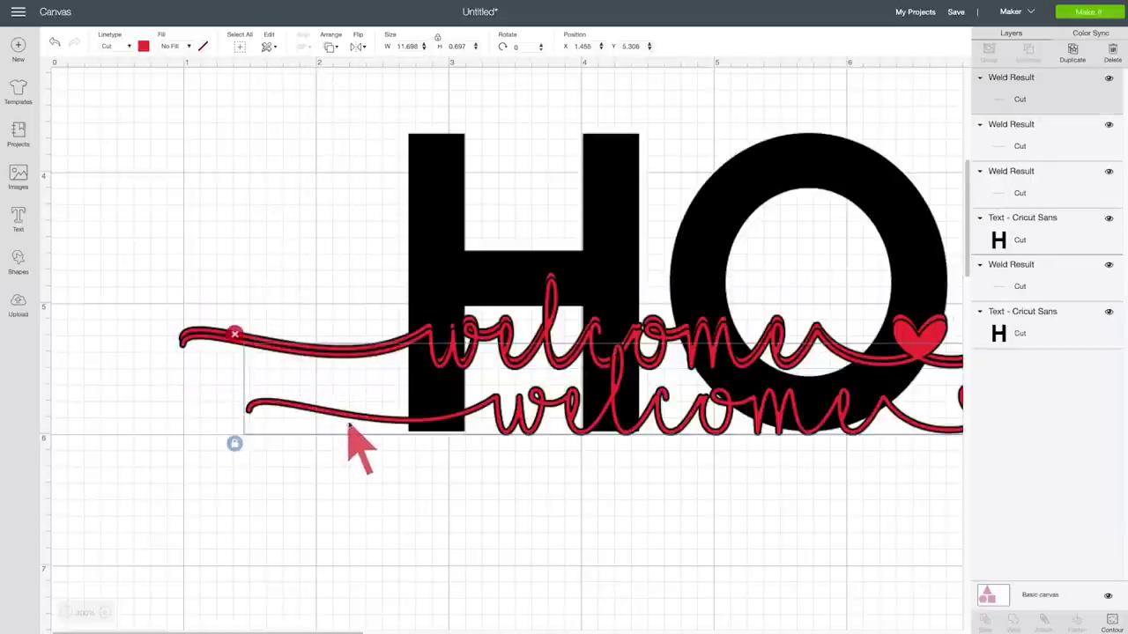
pyautogui.moveTo(336, 411); pyautogui.dragTo(275, 347)
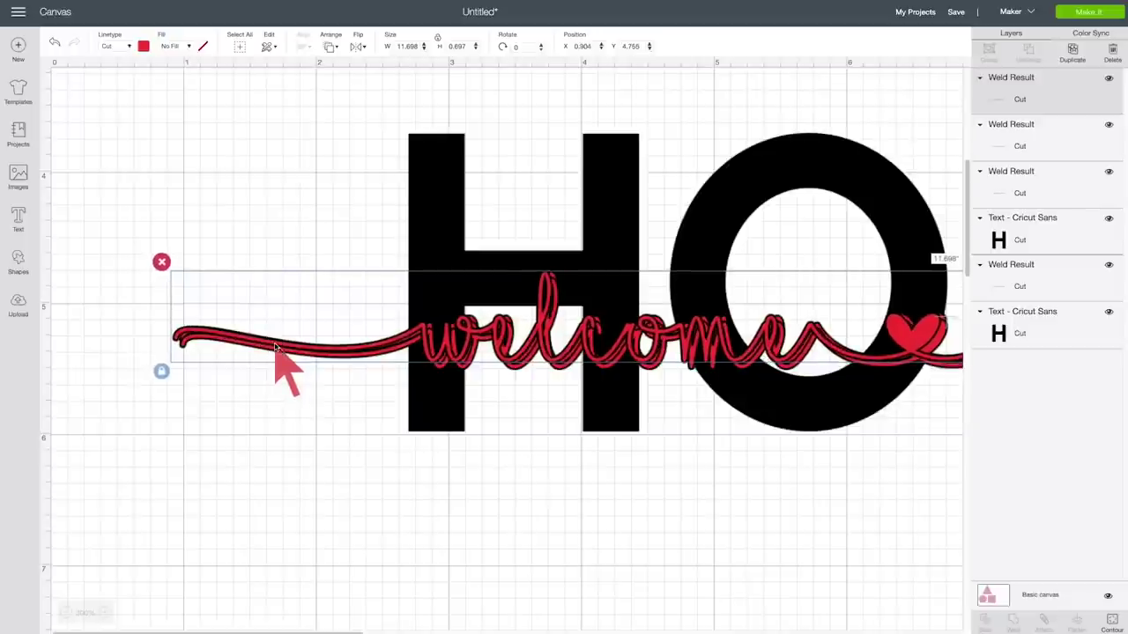
# Stack a third and fourth slightly offset copy over the original welcome script
pyautogui.rightClick(275, 346)
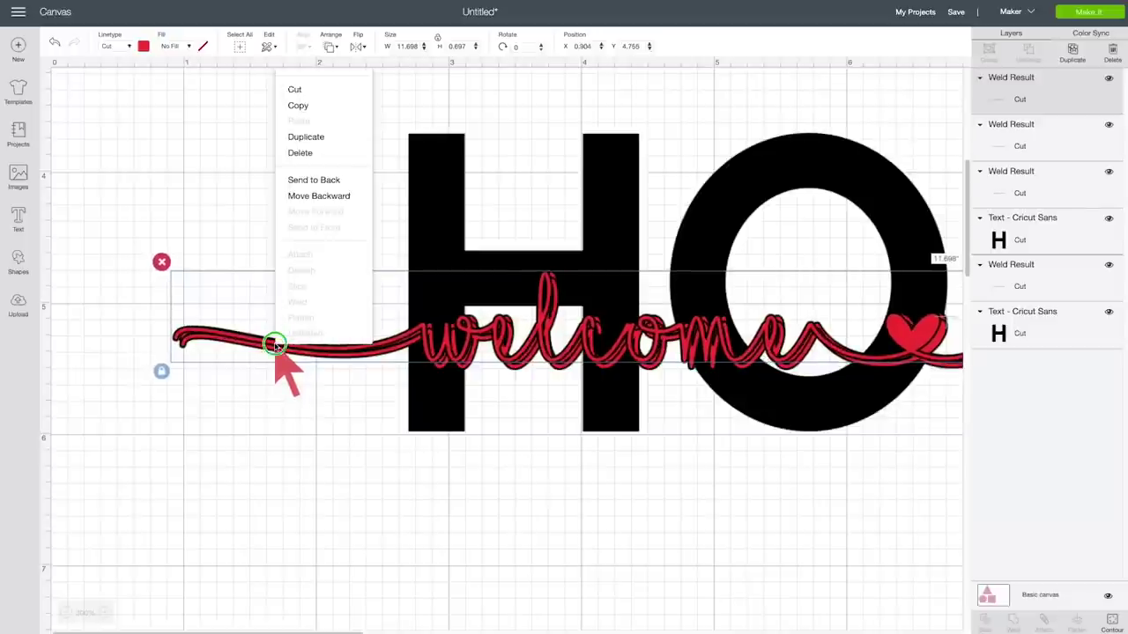
pyautogui.click(297, 138)
pyautogui.moveTo(304, 364); pyautogui.dragTo(275, 338)
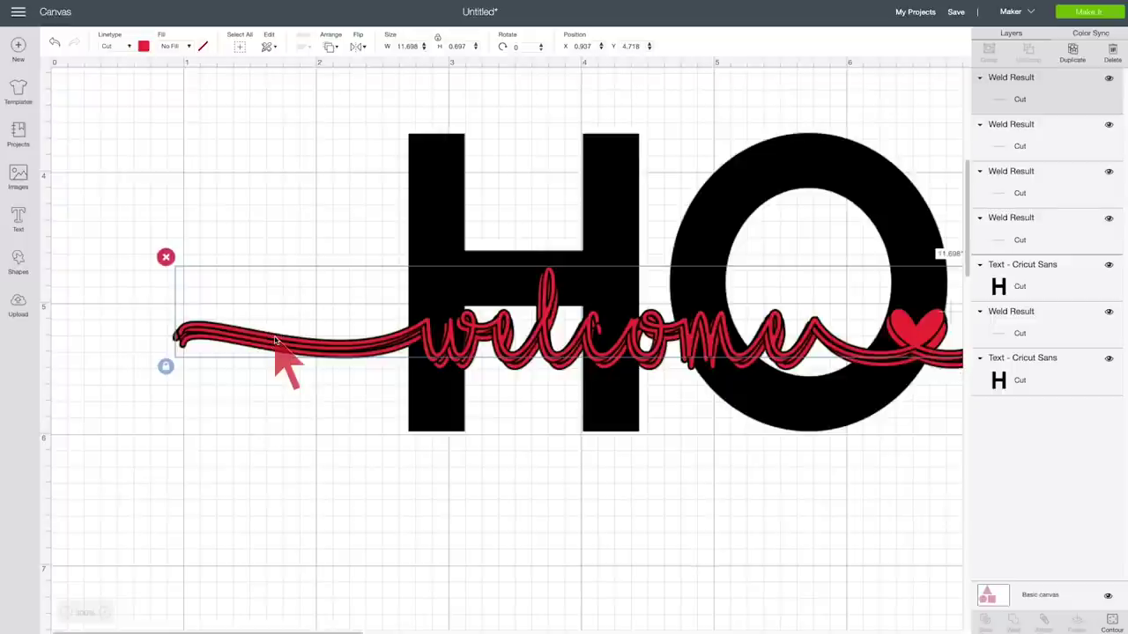
pyautogui.rightClick(275, 340)
pyautogui.click(310, 130)
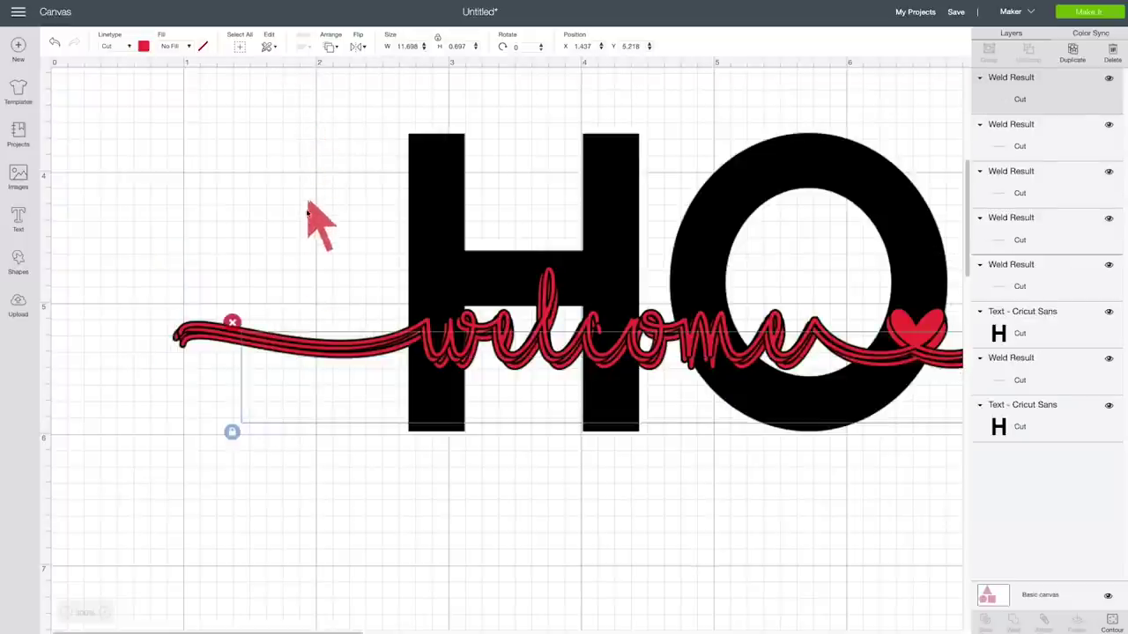
pyautogui.moveTo(297, 398); pyautogui.dragTo(231, 331)
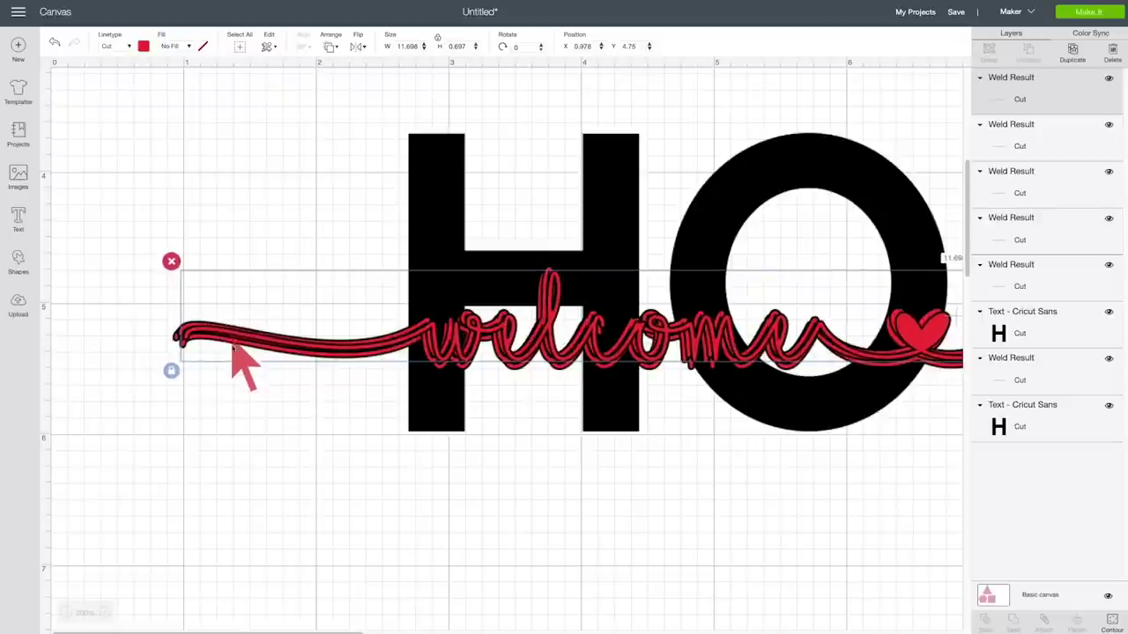
pyautogui.moveTo(348, 632)
pyautogui.mouseDown()
pyautogui.moveTo(685, 632)
pyautogui.moveTo(365, 632)
pyautogui.mouseUp()
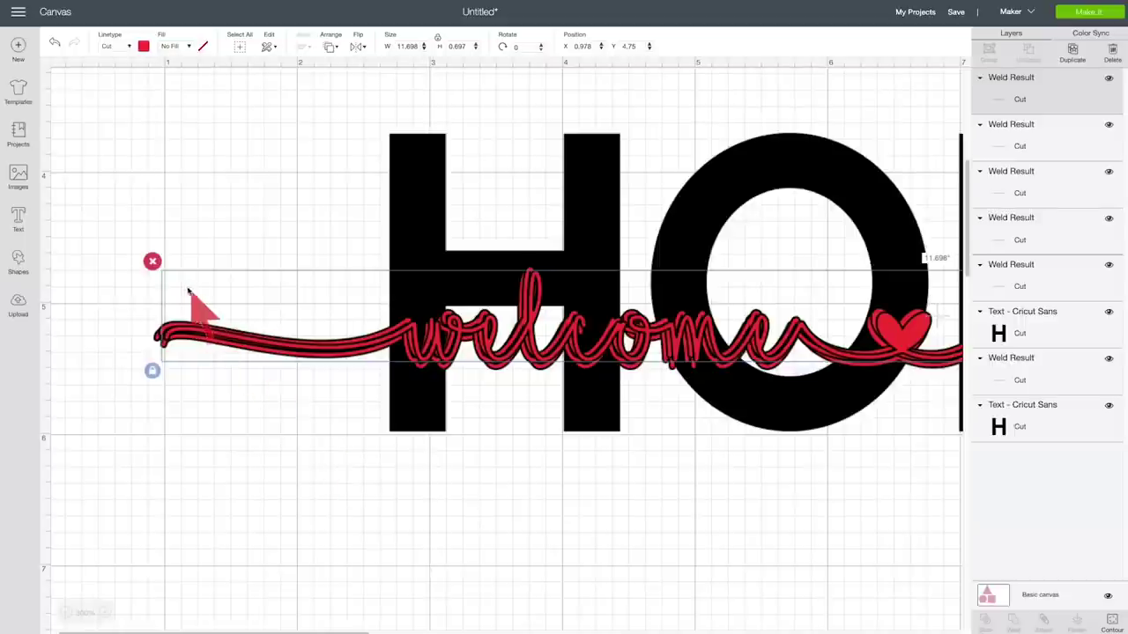
# Marquee-select all the stacked welcome copies together
pyautogui.click(106, 281)
pyautogui.moveTo(97, 245); pyautogui.dragTo(353, 409)
pyautogui.scroll(2, 933, 291)
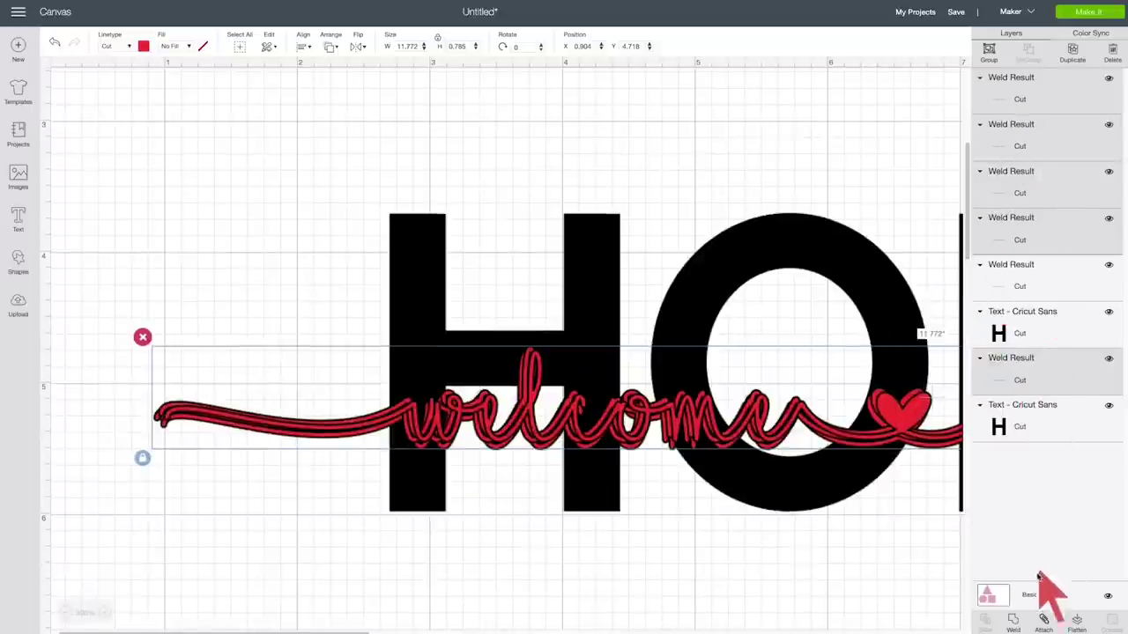
# Weld the welcome copies into one thick shape and slice it out of the upper HOME
pyautogui.click(1015, 620)
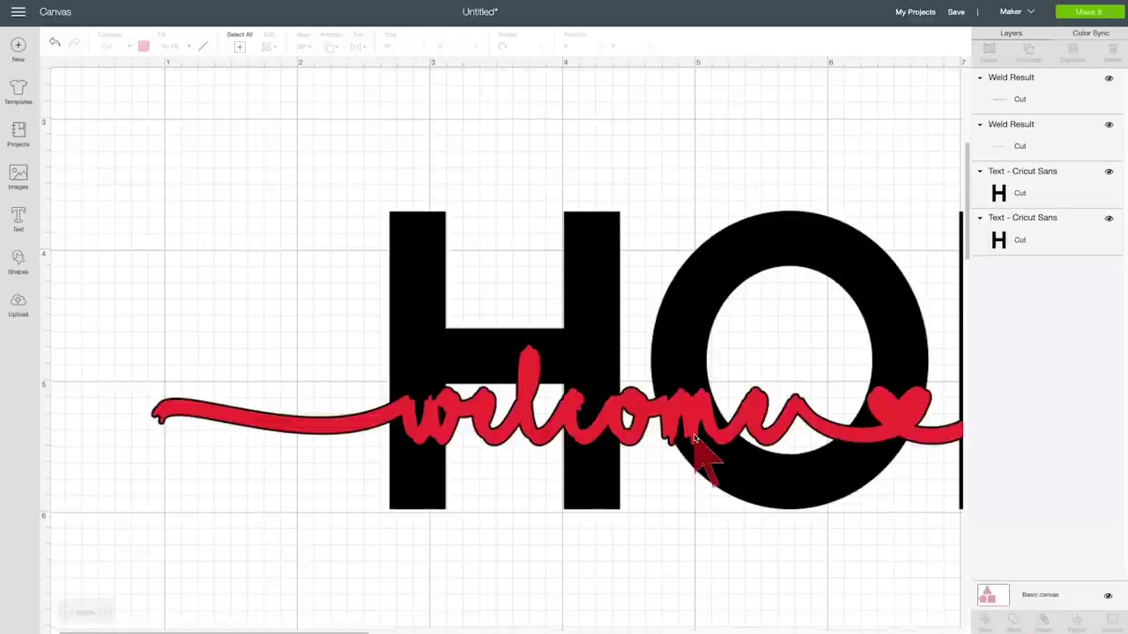
pyautogui.scroll(-1, 705, 455)
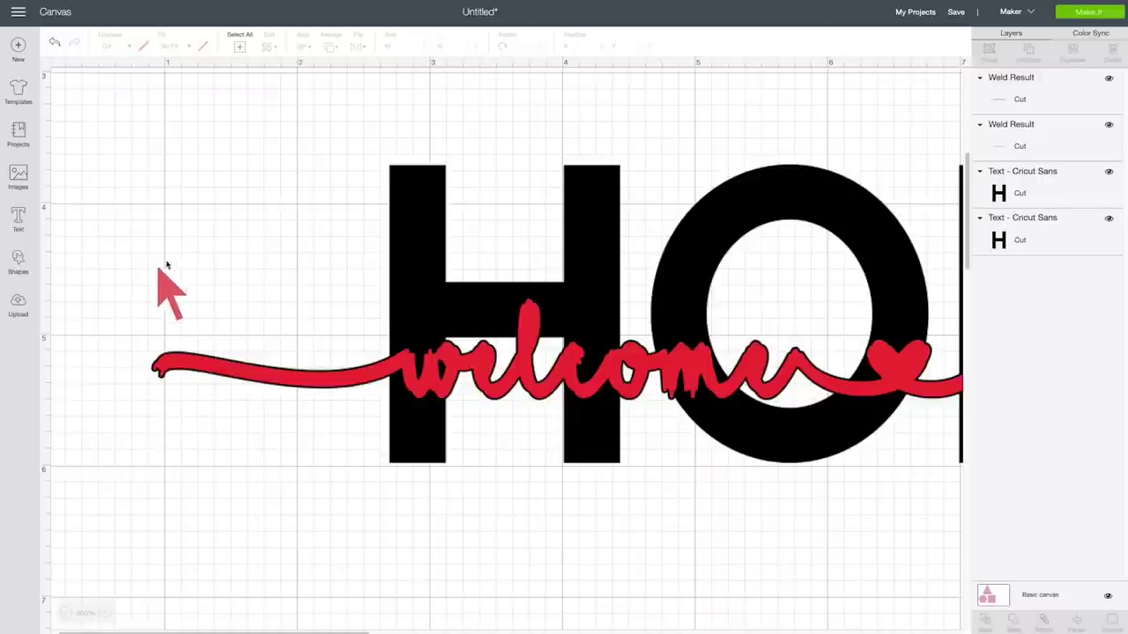
pyautogui.click(199, 368)
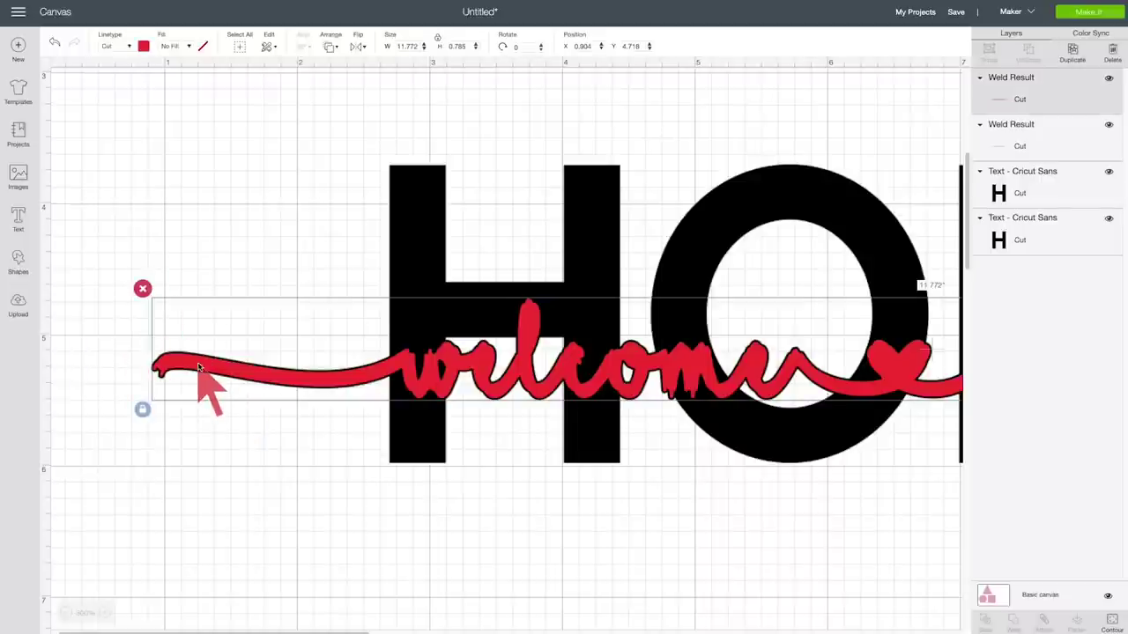
pyautogui.keyDown('shift'); pyautogui.click(410, 231); pyautogui.keyUp('shift')
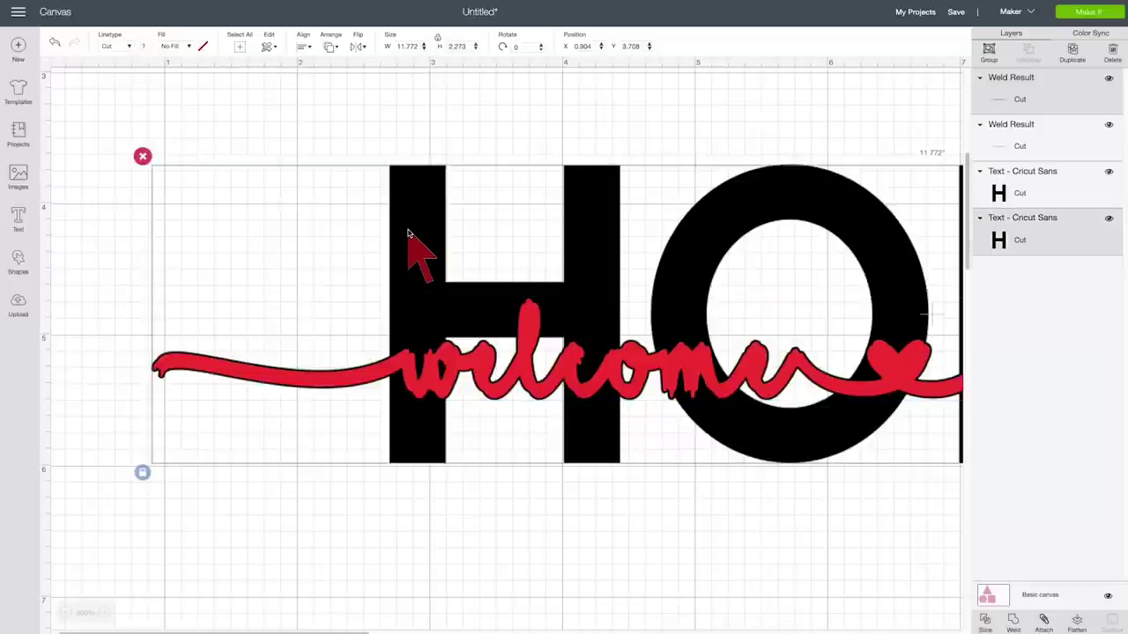
pyautogui.click(985, 622)
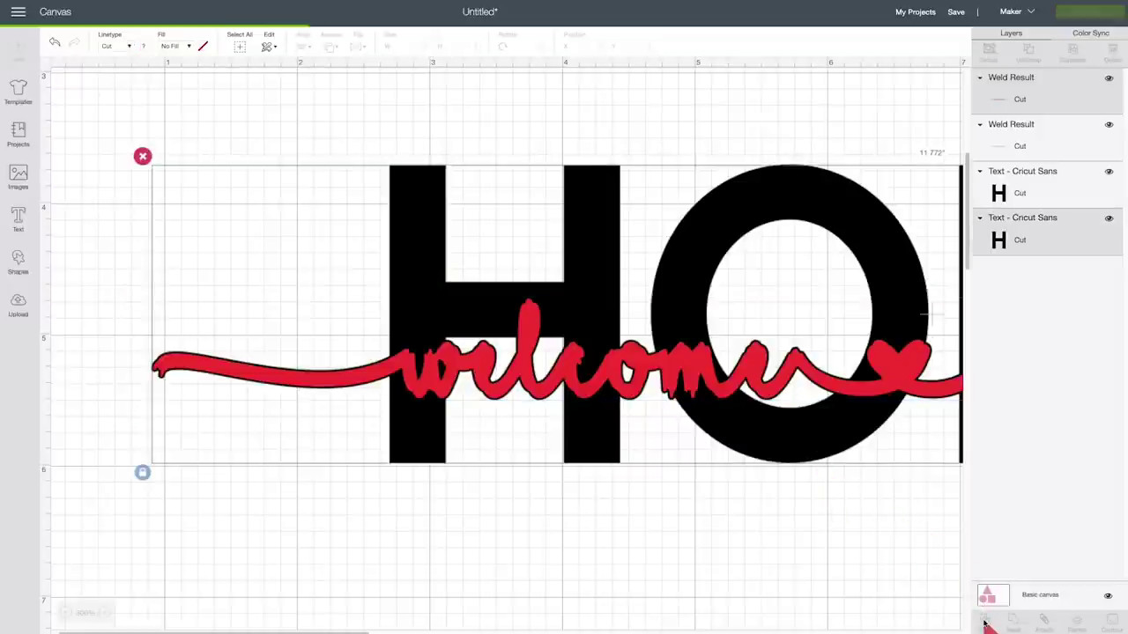
# Delete the leftover swoosh, black and red script pieces, then select the lower HOME's welcome script
pyautogui.click(373, 370)
pyautogui.press('Delete')
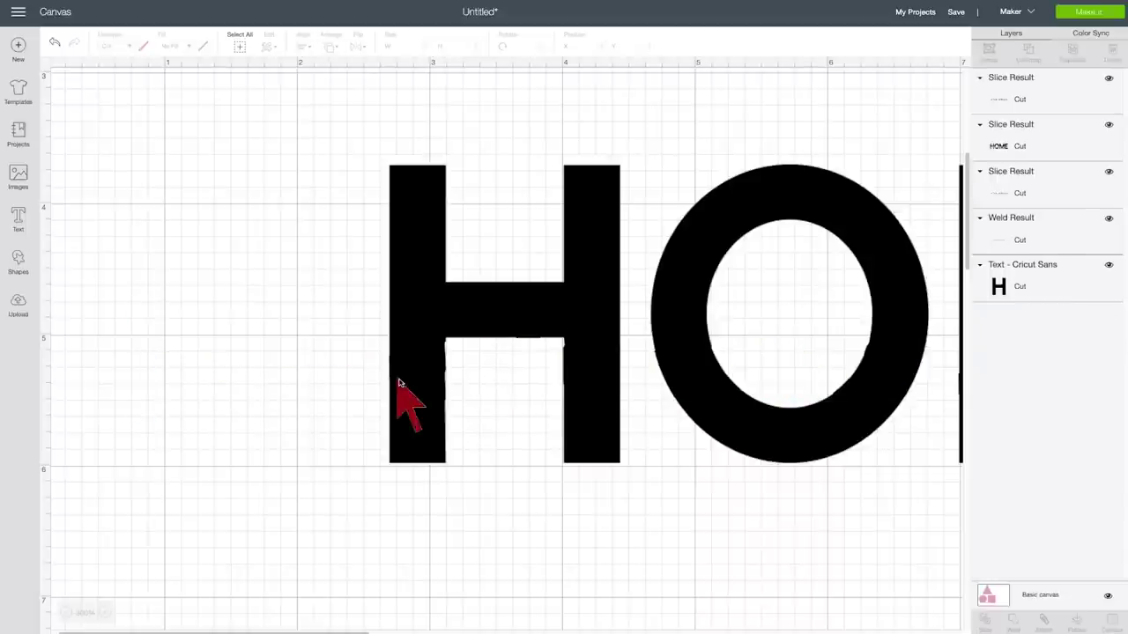
pyautogui.click(431, 378)
pyautogui.press('Delete')
pyautogui.click(431, 378)
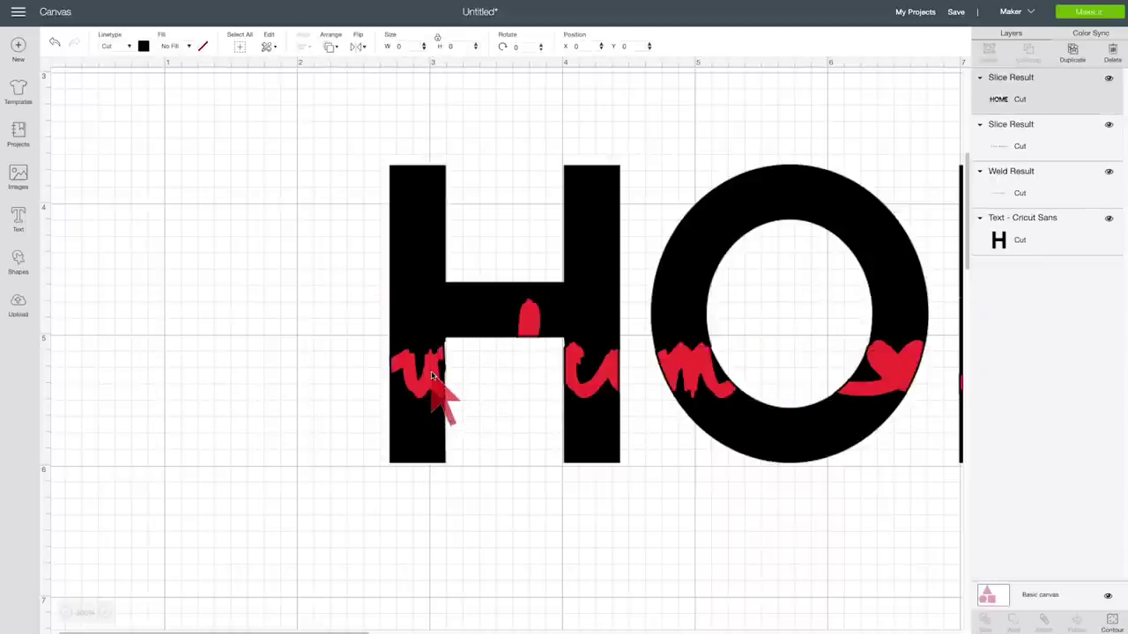
pyautogui.moveTo(441, 415); pyautogui.dragTo(385, 621)
pyautogui.click(534, 322)
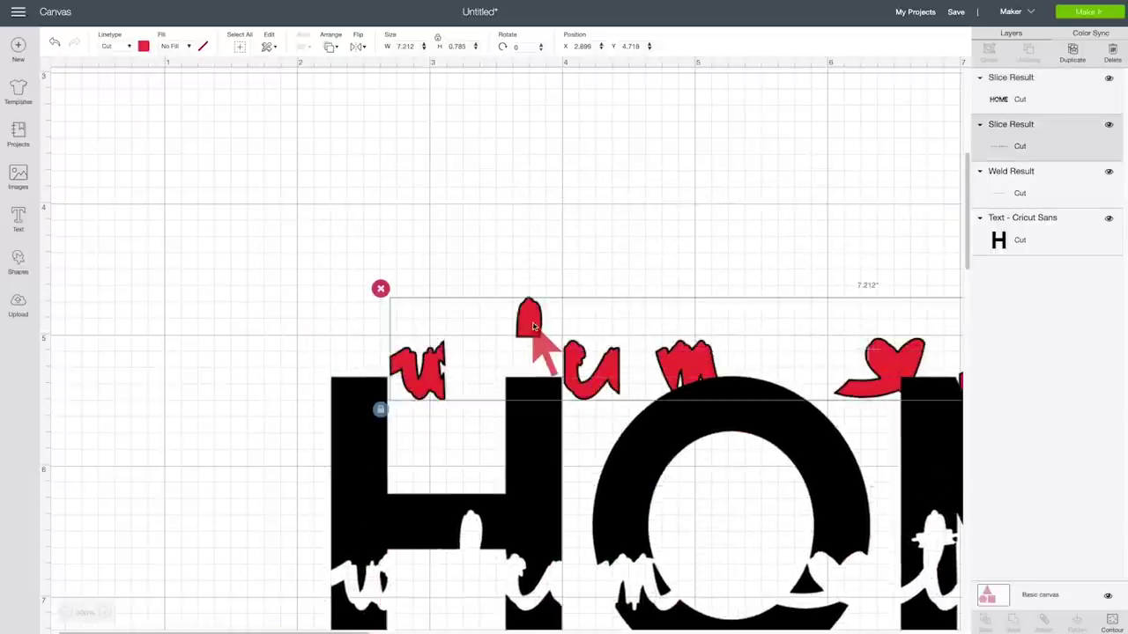
pyautogui.press('Delete')
pyautogui.moveTo(549, 479); pyautogui.dragTo(534, 303)
pyautogui.scroll(-10, 556, 437)
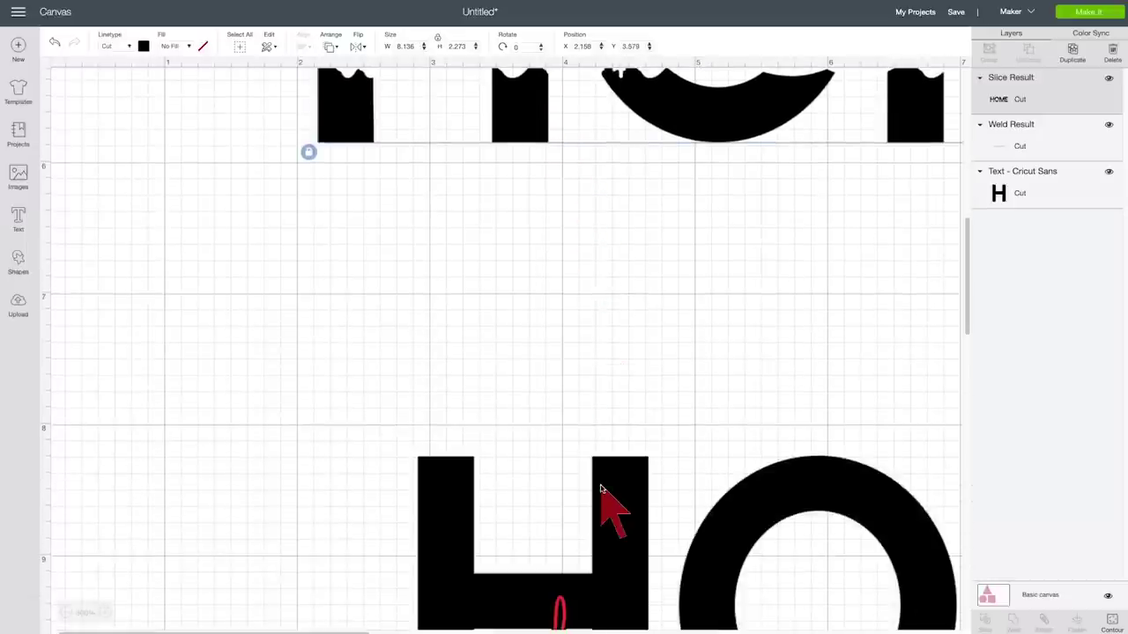
pyautogui.click(569, 487)
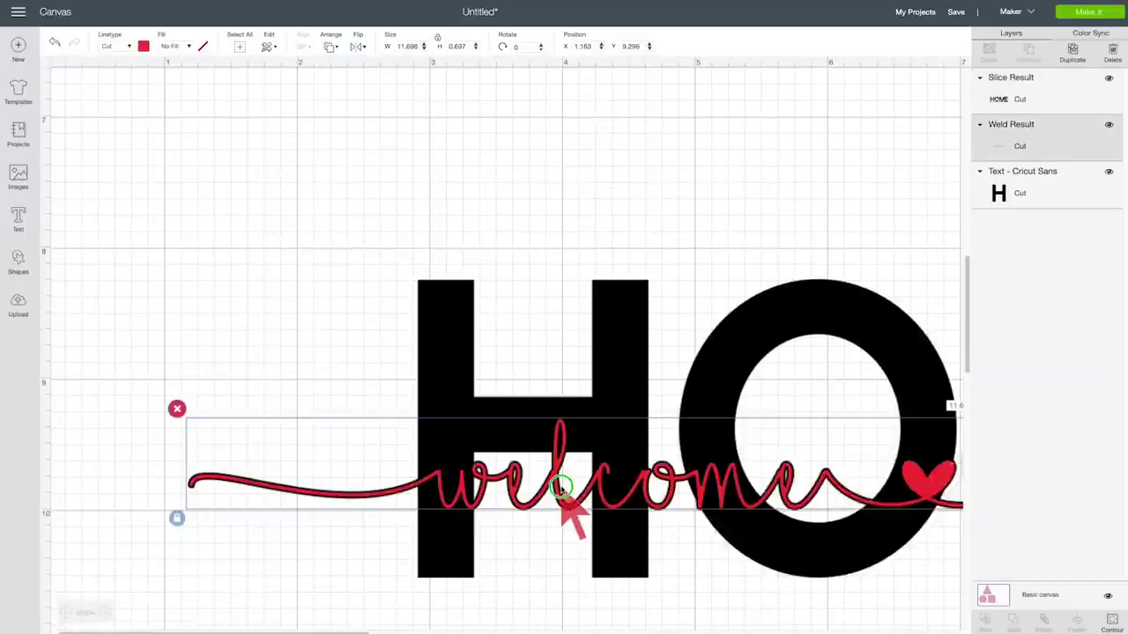
# Duplicate the red welcome script and align the copy over the HOME cutout at X 0.386, Y 4.63
pyautogui.rightClick(572, 496)
pyautogui.click(599, 280)
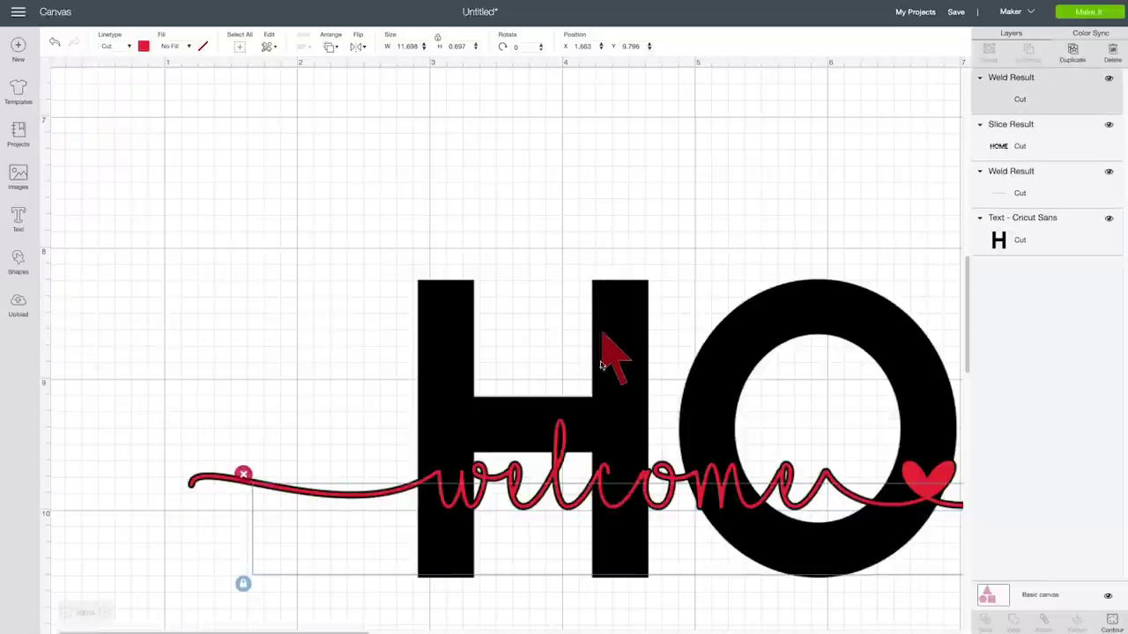
pyautogui.moveTo(615, 517); pyautogui.dragTo(537, 128)
pyautogui.scroll(6, 545, 154)
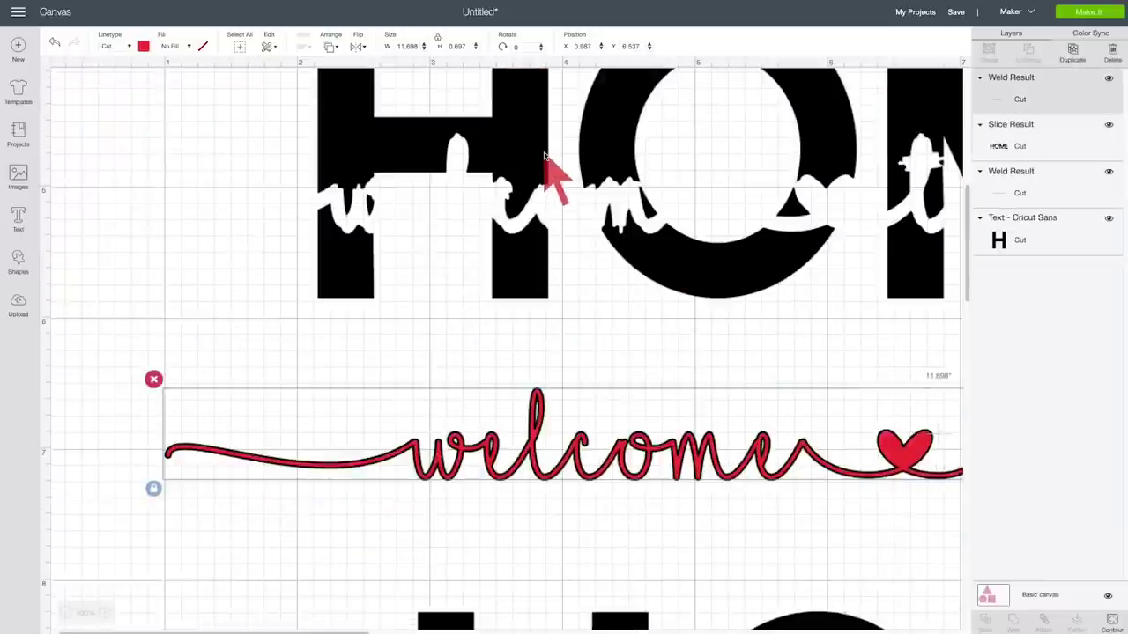
pyautogui.scroll(2, 555, 432)
pyautogui.moveTo(533, 508); pyautogui.dragTo(456, 259)
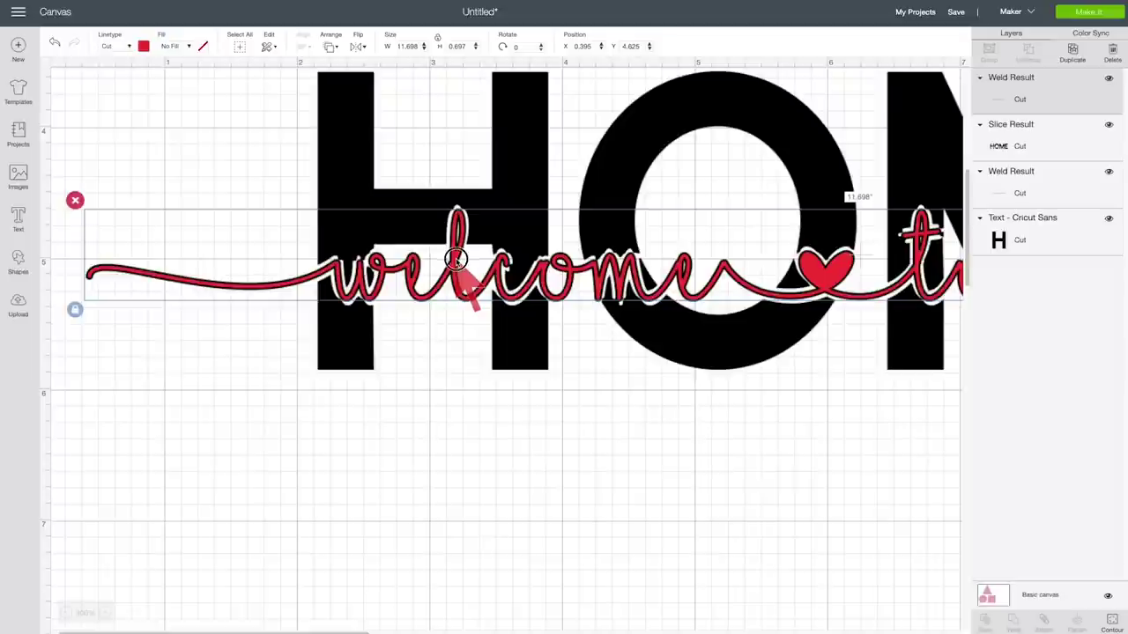
pyautogui.moveTo(456, 260); pyautogui.dragTo(455, 262)
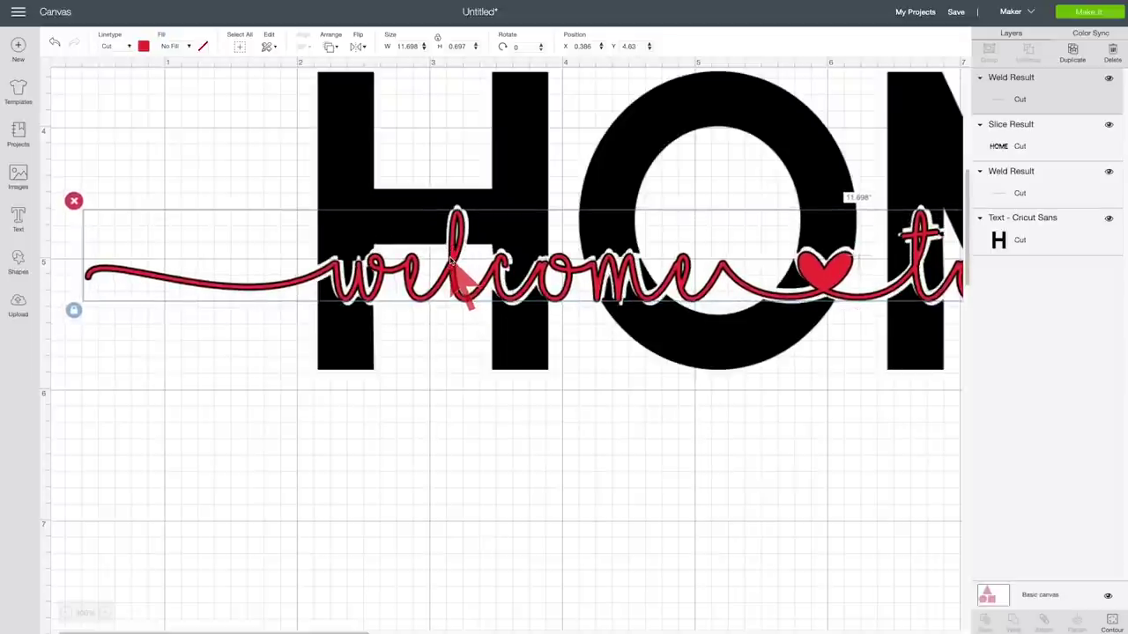
# Duplicate the welcome script twice, dragging each copy slightly offset onto the original
pyautogui.rightClick(451, 261)
pyautogui.click(498, 359)
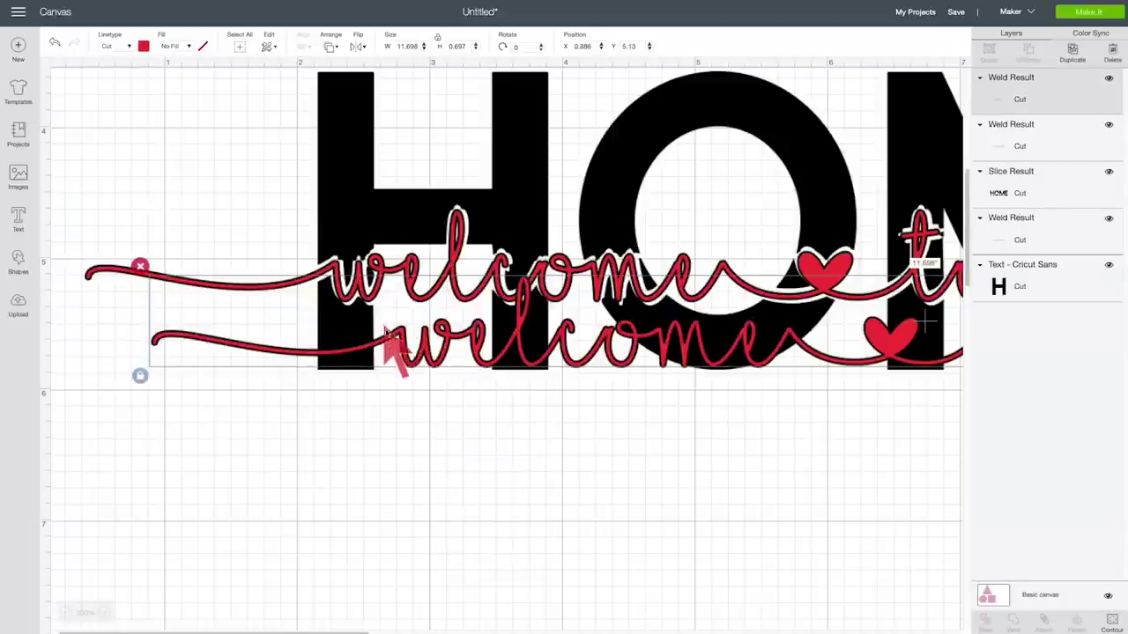
pyautogui.moveTo(410, 360); pyautogui.dragTo(342, 273)
pyautogui.rightClick(342, 273)
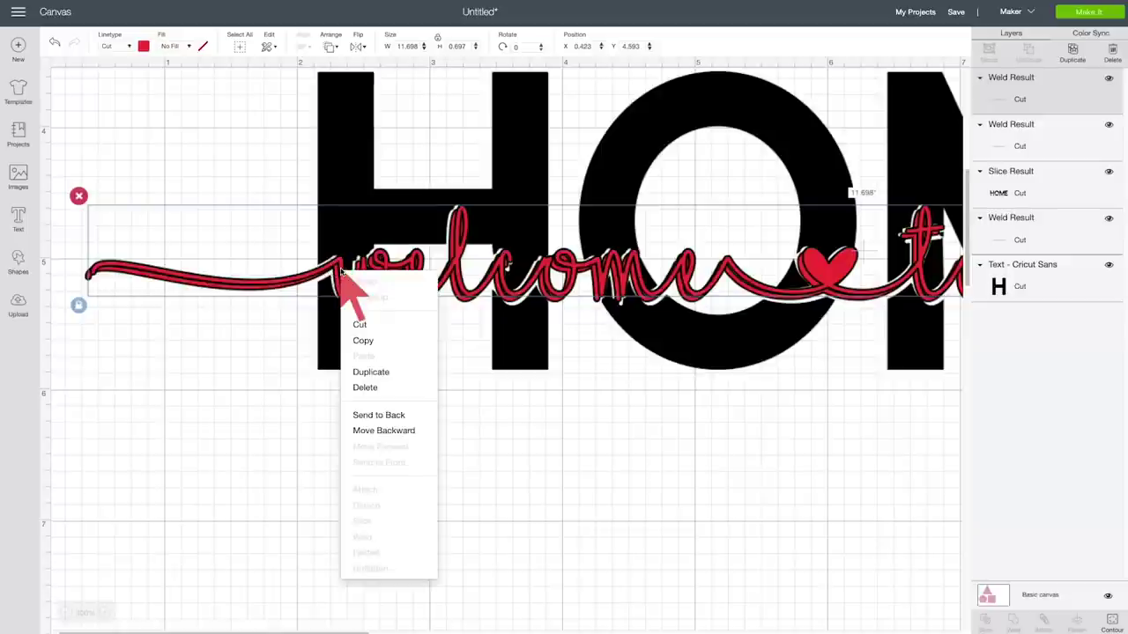
pyautogui.click(375, 372)
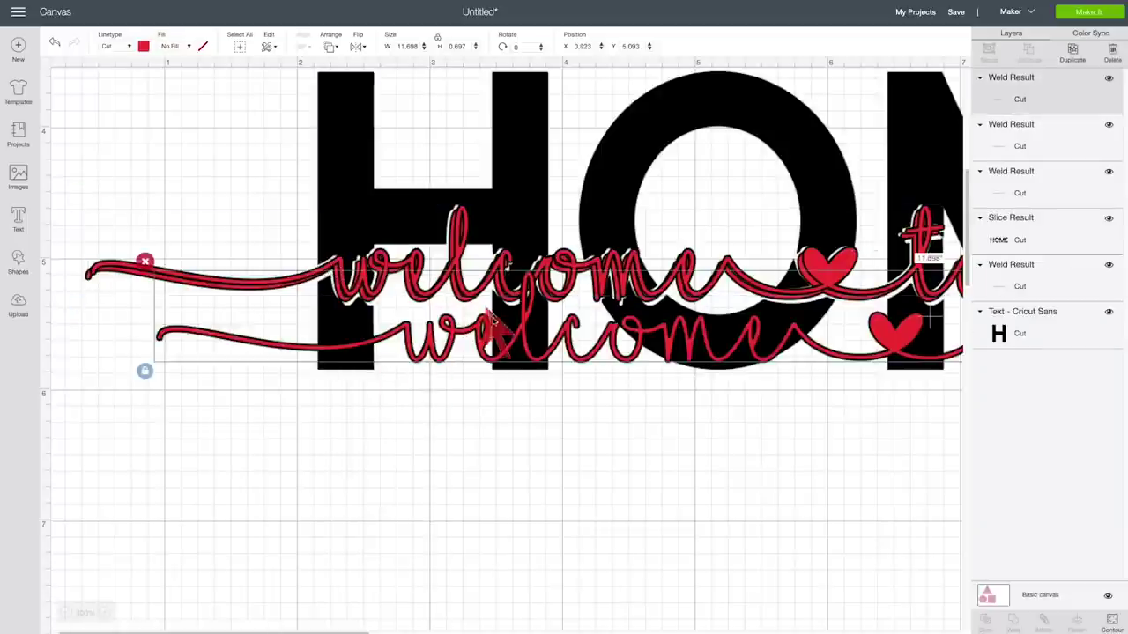
pyautogui.moveTo(488, 357); pyautogui.dragTo(410, 280)
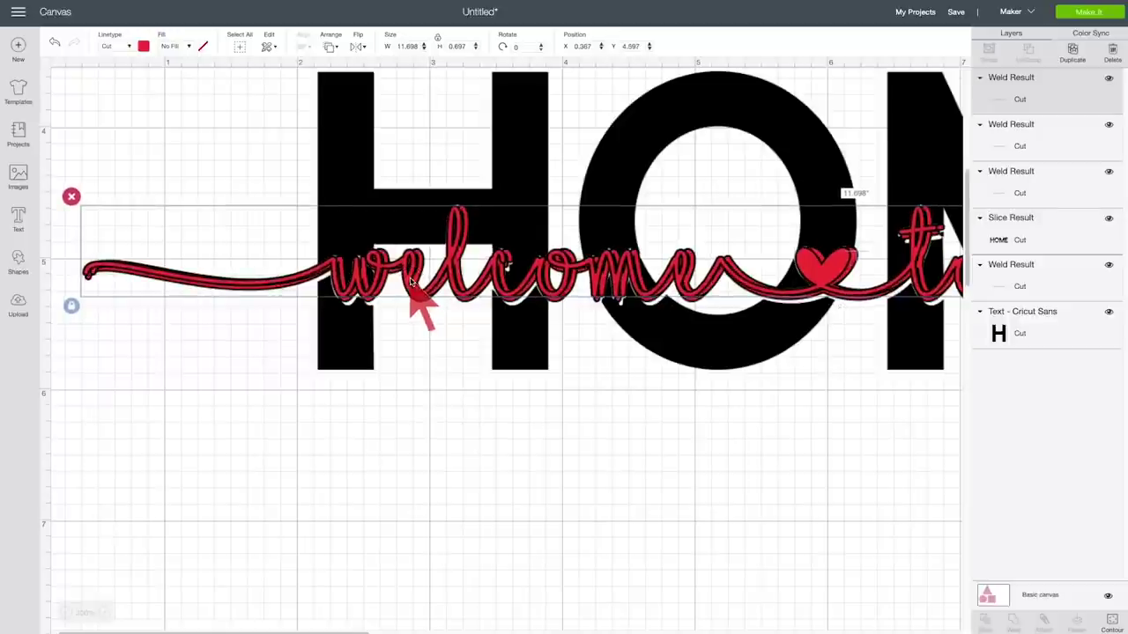
# Add two more slightly offset welcome copies overlapping the original script
pyautogui.rightClick(410, 280)
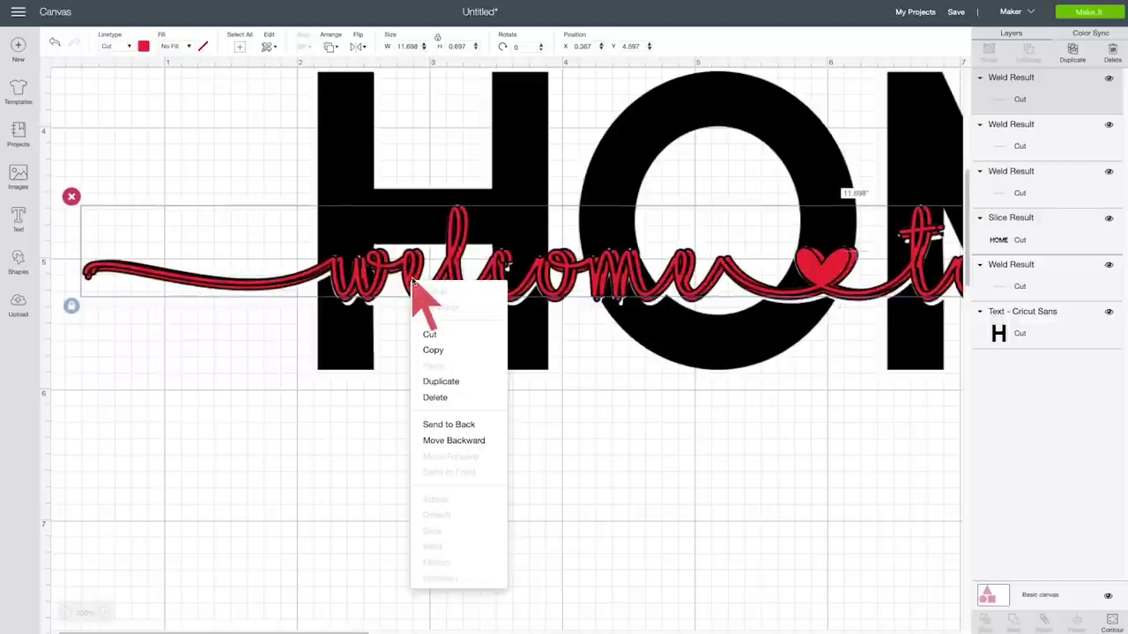
pyautogui.click(431, 380)
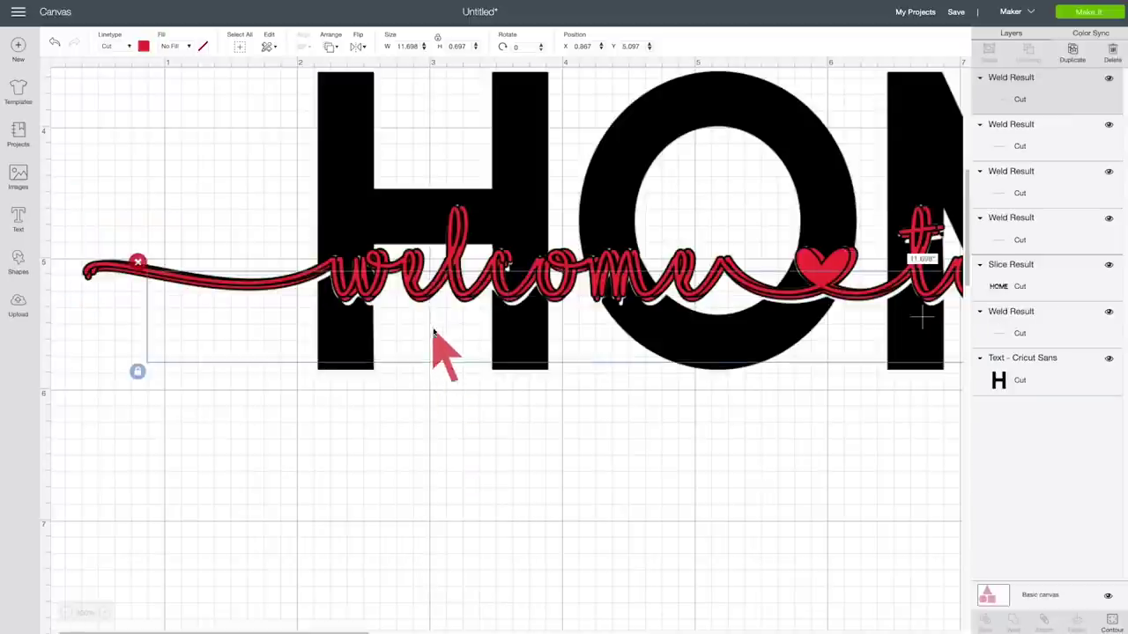
pyautogui.moveTo(426, 355); pyautogui.dragTo(360, 297)
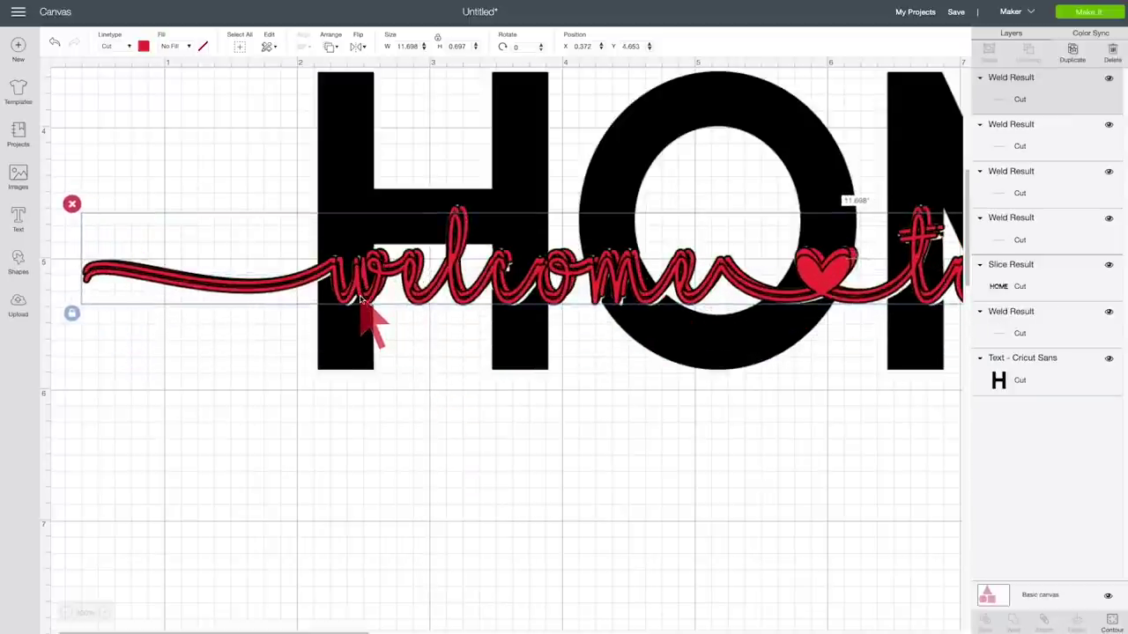
pyautogui.rightClick(359, 300)
pyautogui.click(395, 393)
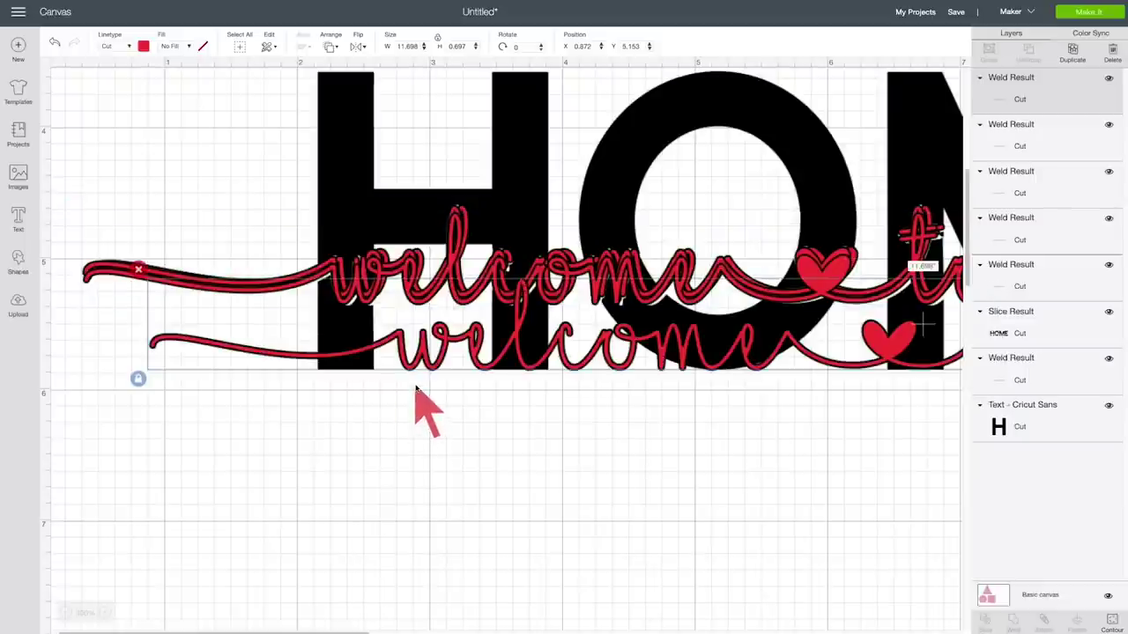
pyautogui.moveTo(440, 361); pyautogui.dragTo(377, 296)
# Weld the stacked welcome copies into one shape and slice it out of HOME
pyautogui.click(67, 157)
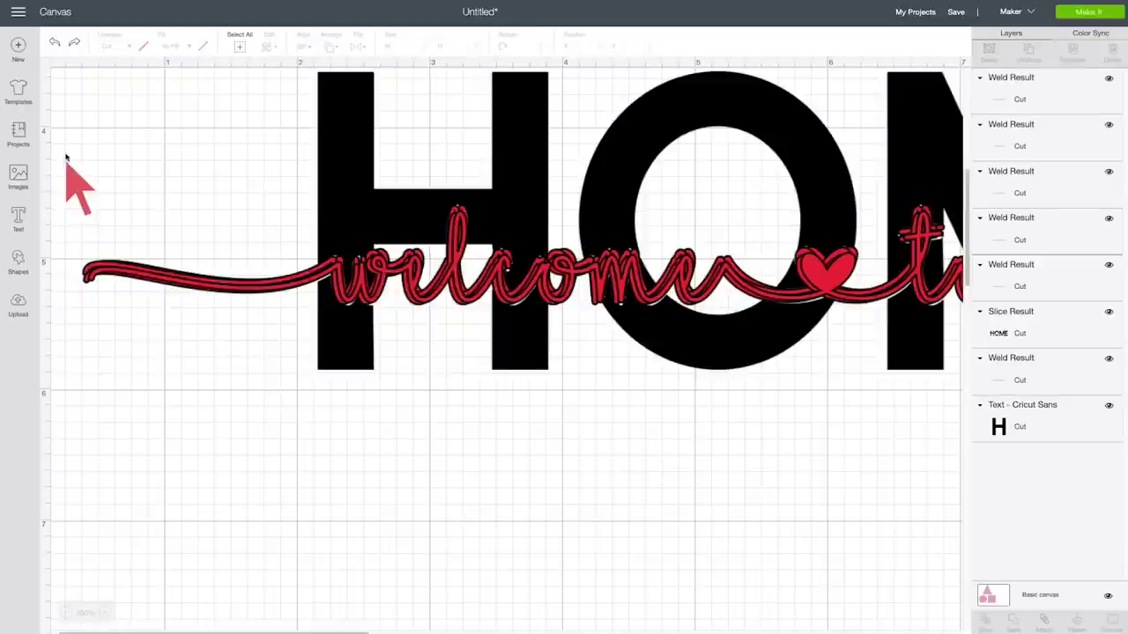
pyautogui.moveTo(64, 148); pyautogui.dragTo(226, 388)
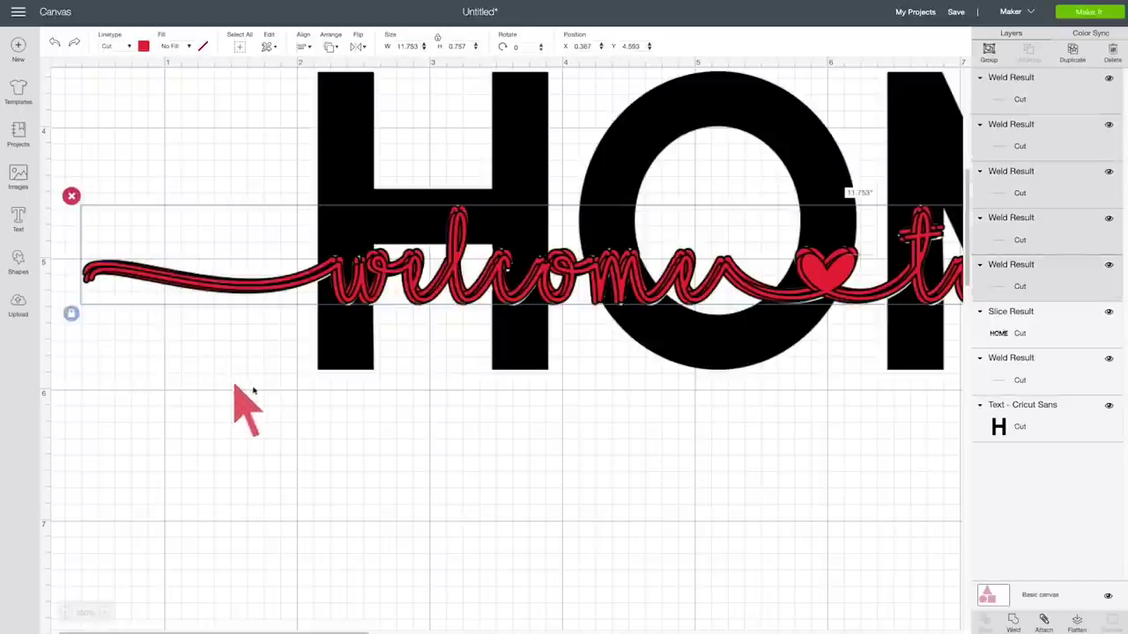
pyautogui.click(1014, 624)
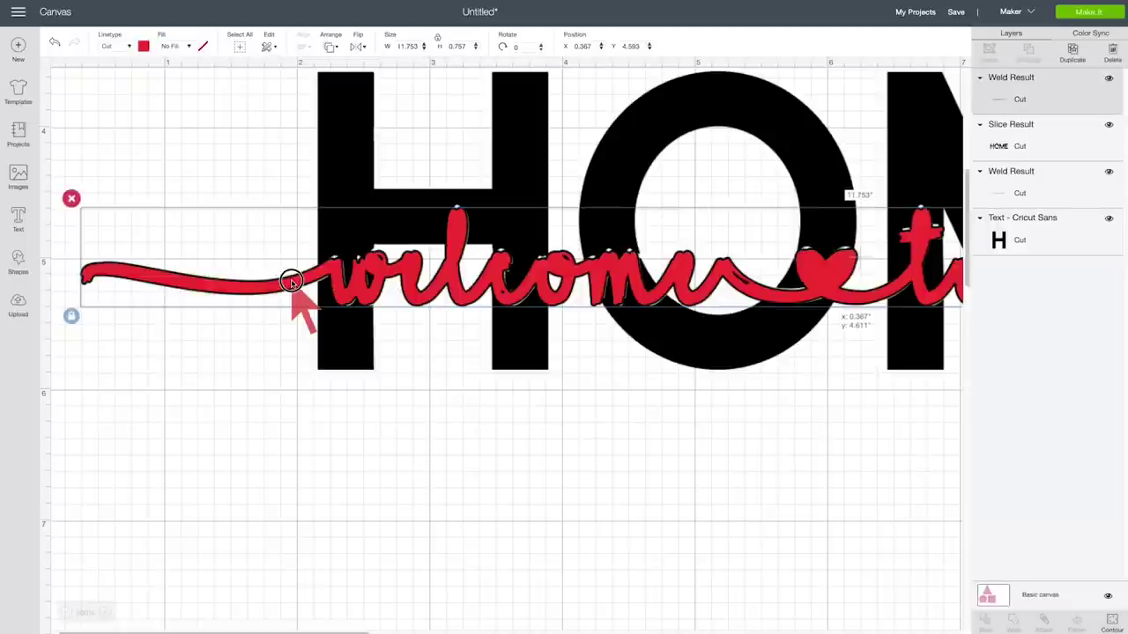
pyautogui.moveTo(179, 124); pyautogui.dragTo(385, 377)
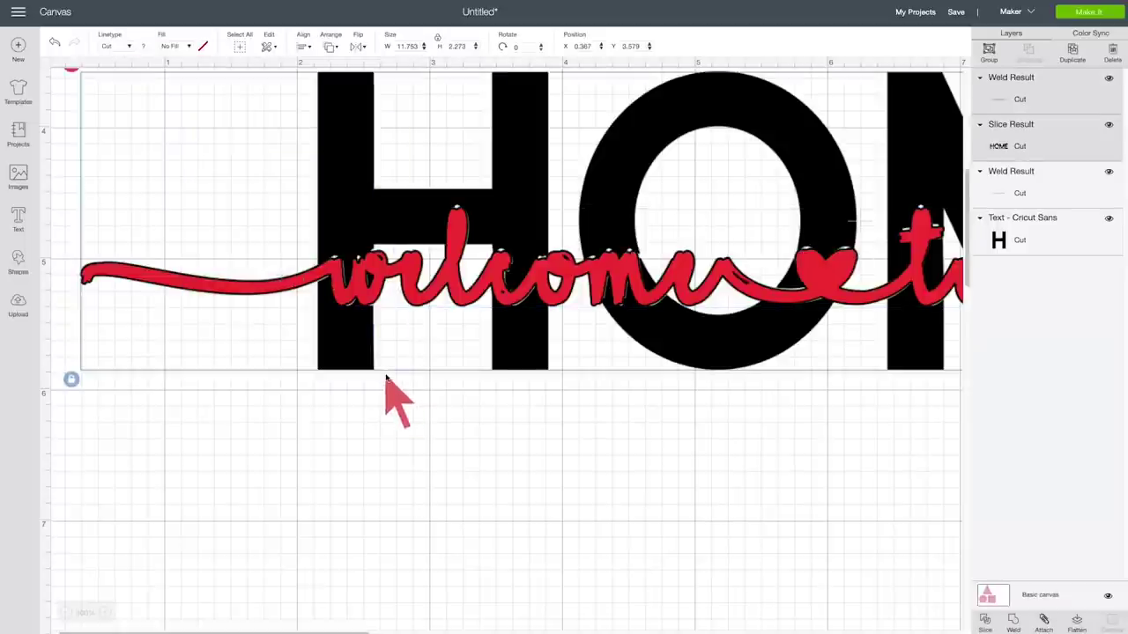
pyautogui.click(1012, 620)
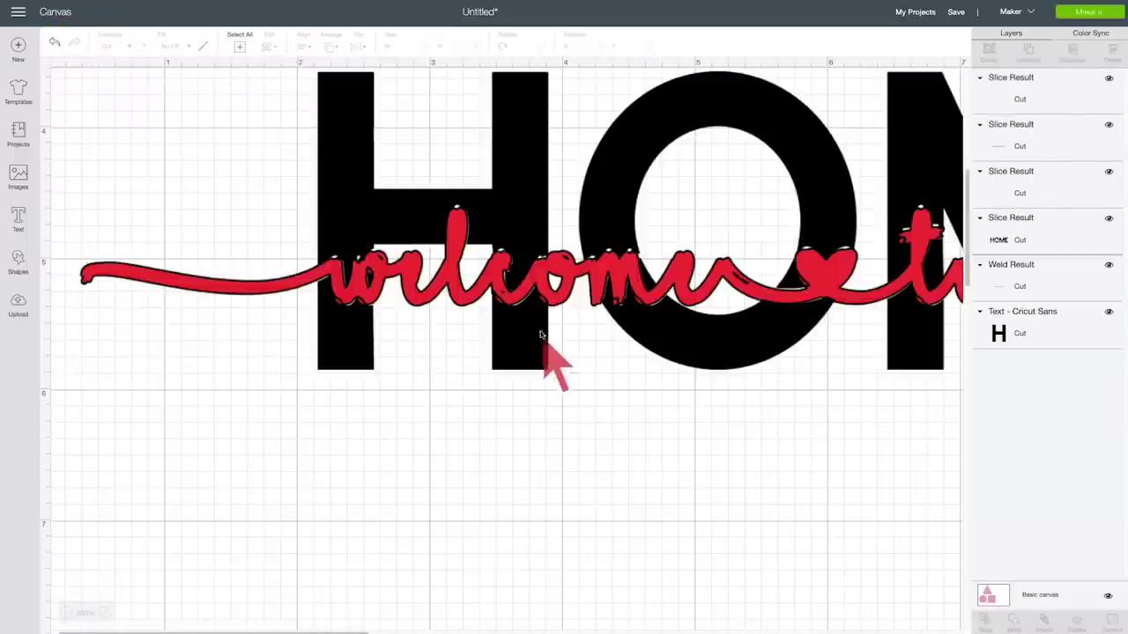
# Drag the leftover welcome pieces below HOME and delete them
pyautogui.click(520, 280)
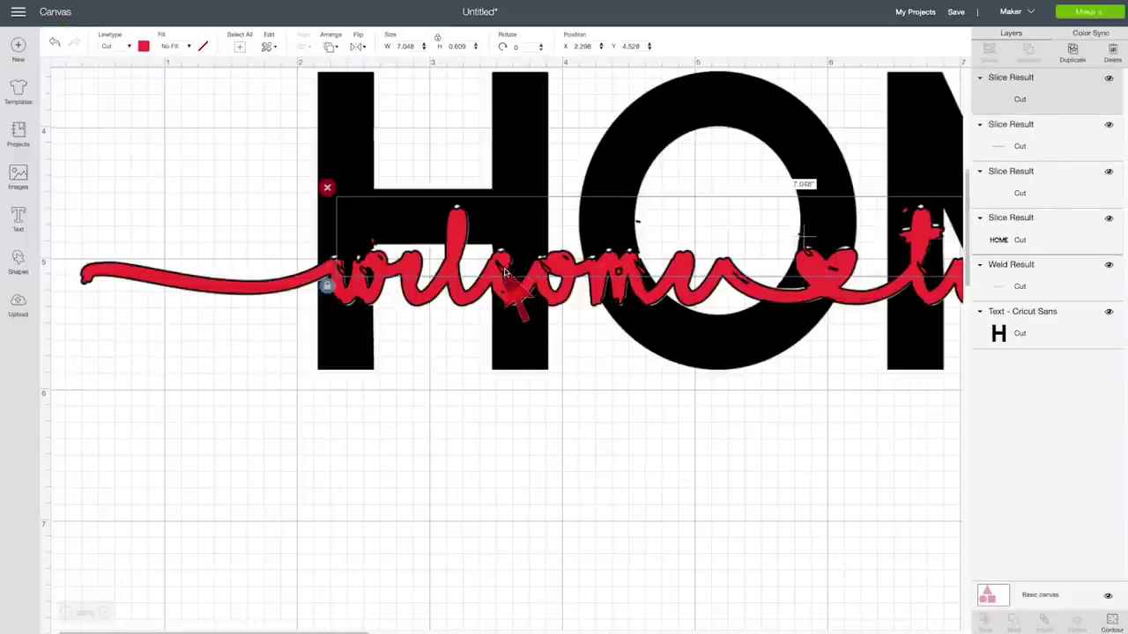
pyautogui.moveTo(505, 271); pyautogui.dragTo(470, 485)
pyautogui.moveTo(503, 314); pyautogui.dragTo(498, 554)
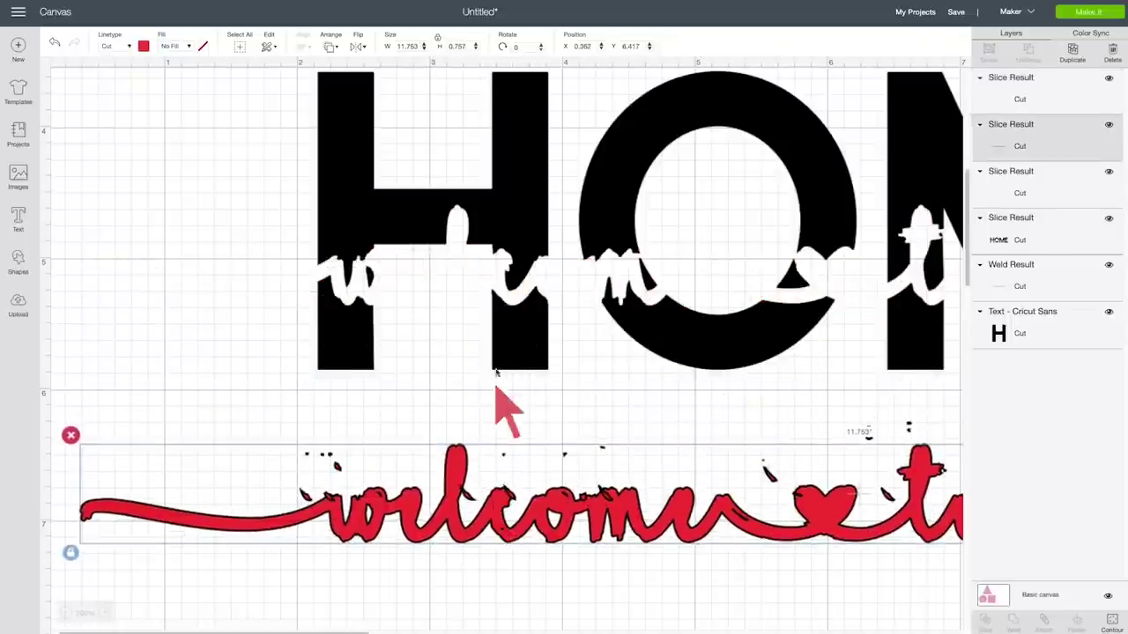
pyautogui.click(503, 314)
pyautogui.moveTo(503, 315); pyautogui.dragTo(504, 549)
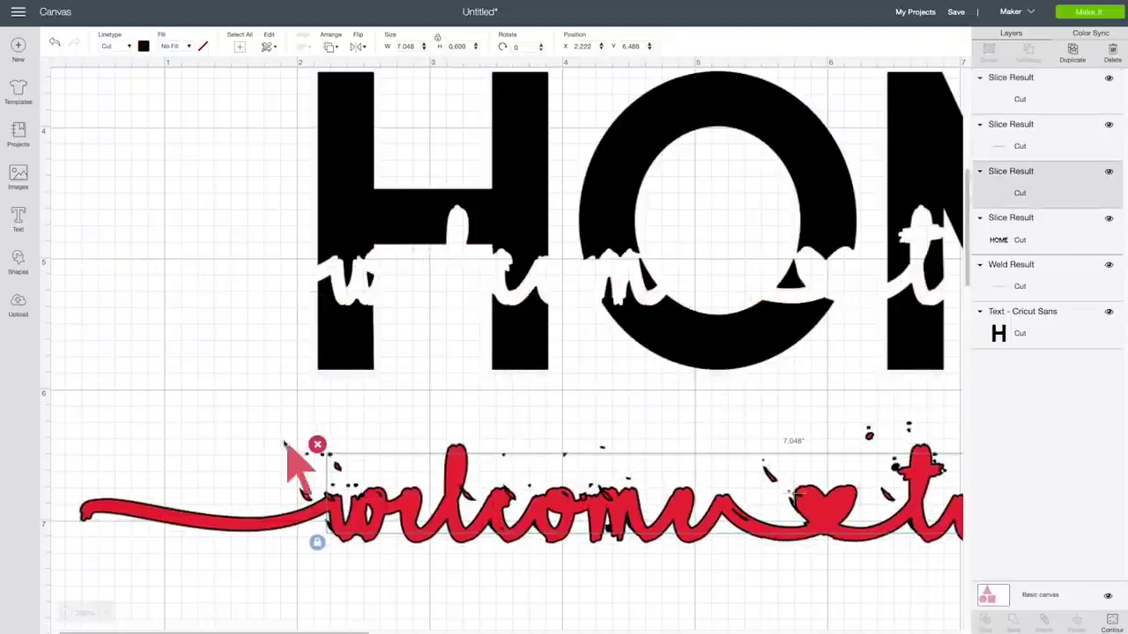
pyautogui.click(259, 453)
pyautogui.click(573, 546)
pyautogui.press('Delete')
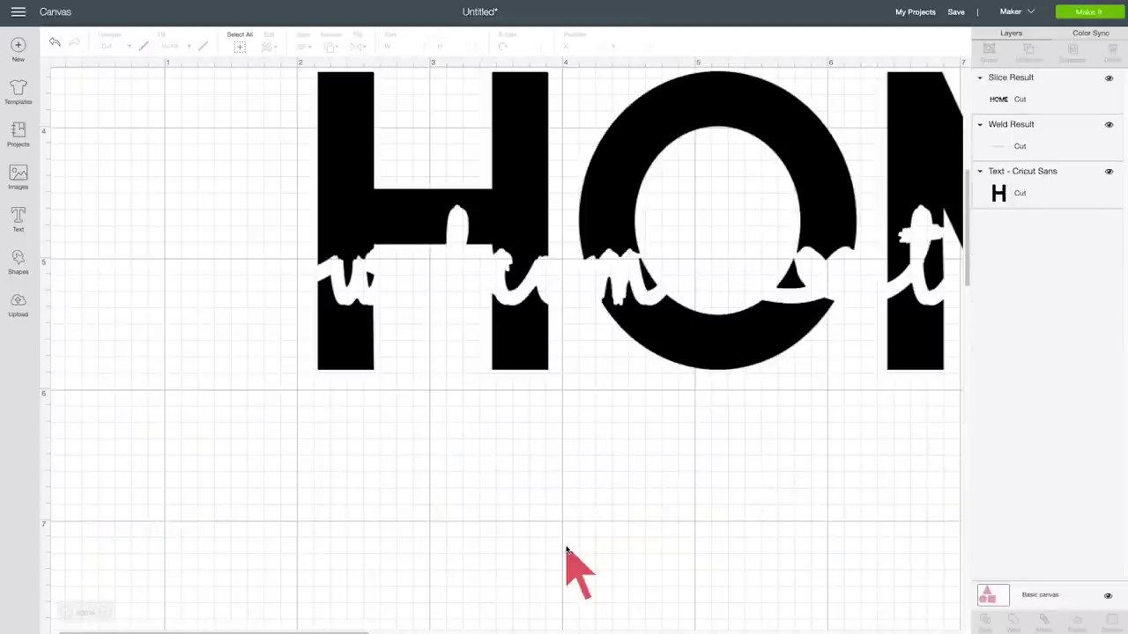
# Duplicate the original red welcome script and place the copy just below the HOME letters at Y 6.12
pyautogui.scroll(2, 683, 361)
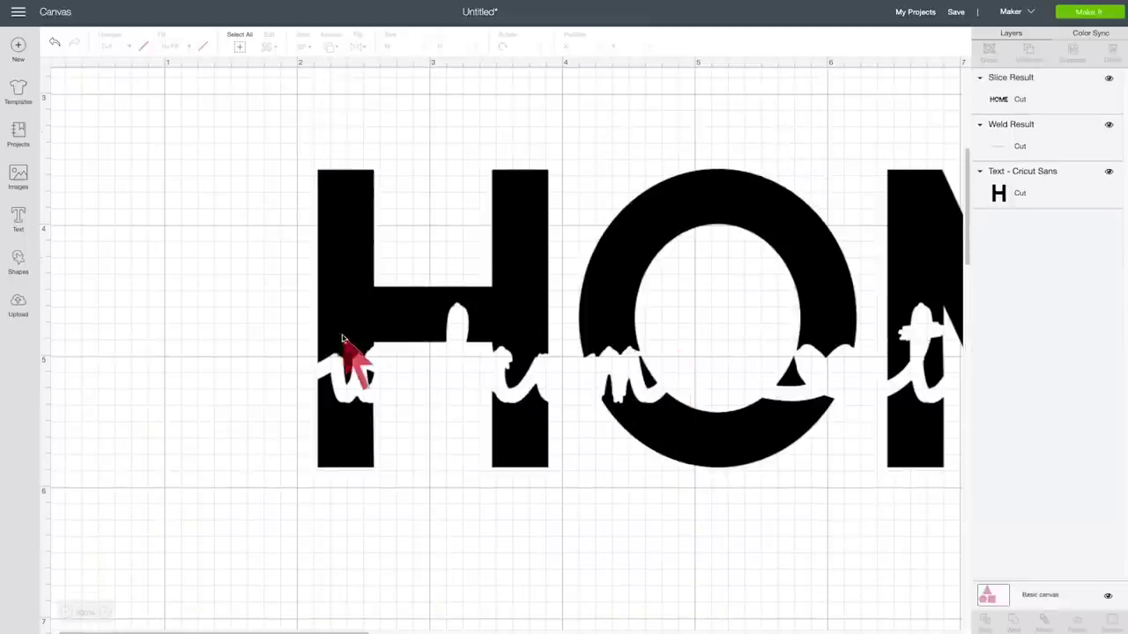
pyautogui.scroll(-5, 593, 451)
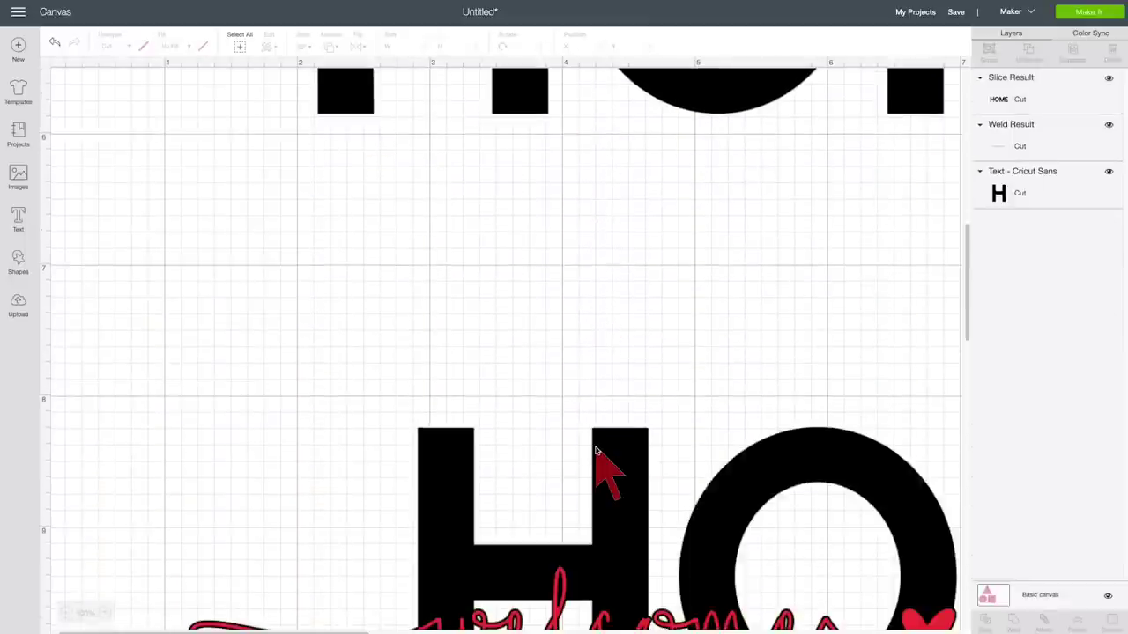
pyautogui.scroll(-3, 595, 449)
pyautogui.click(577, 464)
pyautogui.rightClick(577, 464)
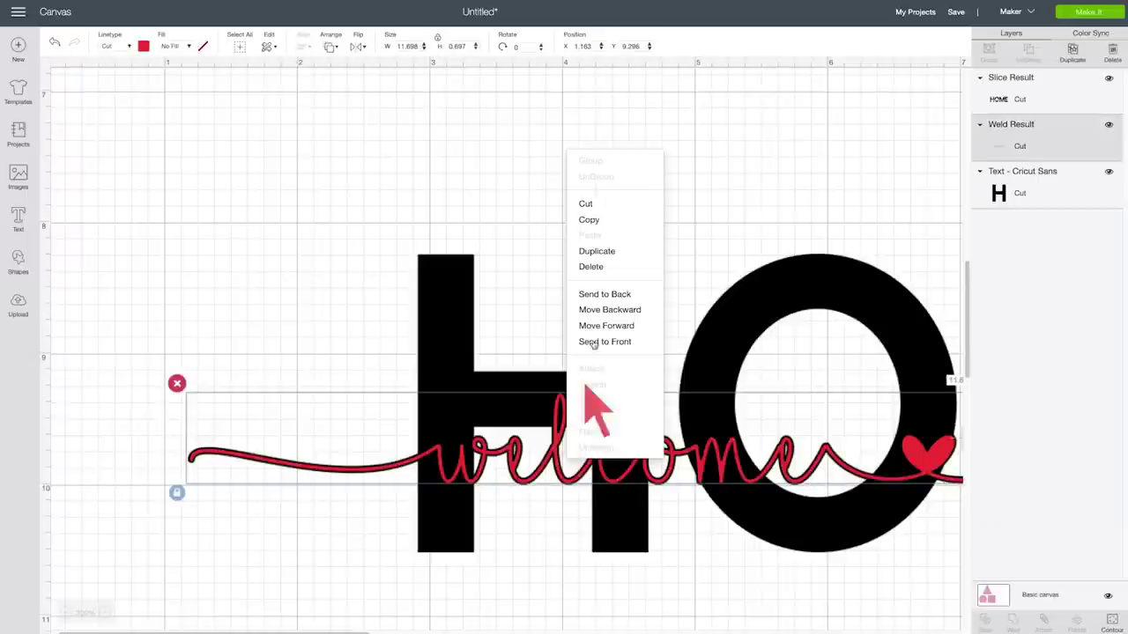
pyautogui.click(597, 251)
pyautogui.moveTo(608, 467); pyautogui.dragTo(523, 139)
pyautogui.scroll(9, 524, 221)
pyautogui.scroll(-4, 529, 345)
pyautogui.moveTo(542, 466); pyautogui.dragTo(456, 206)
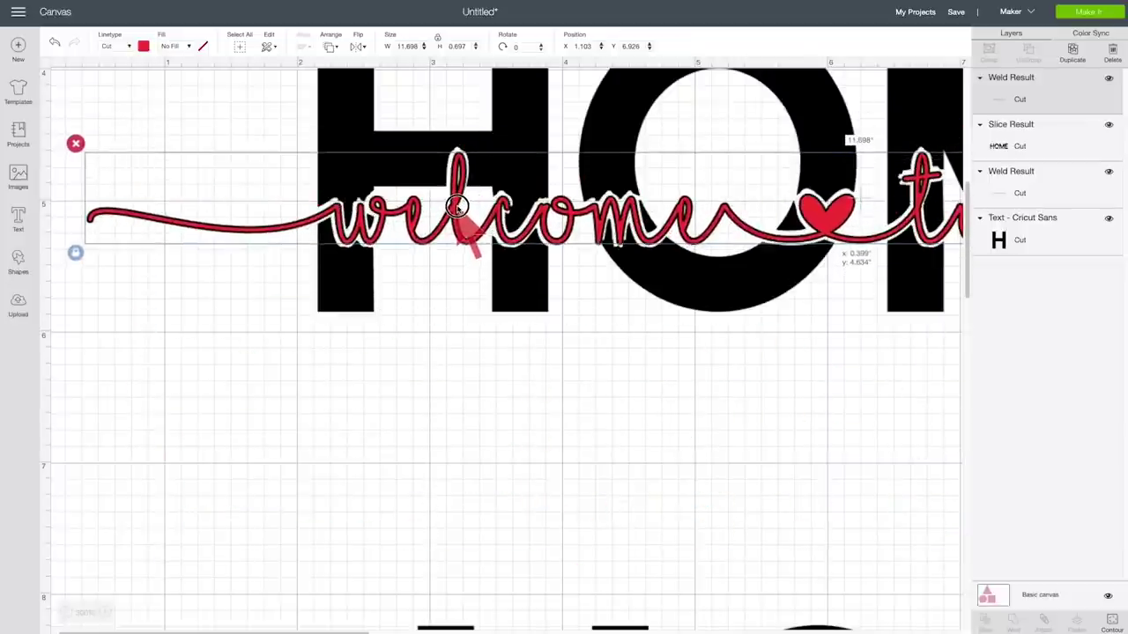
pyautogui.scroll(2, 489, 348)
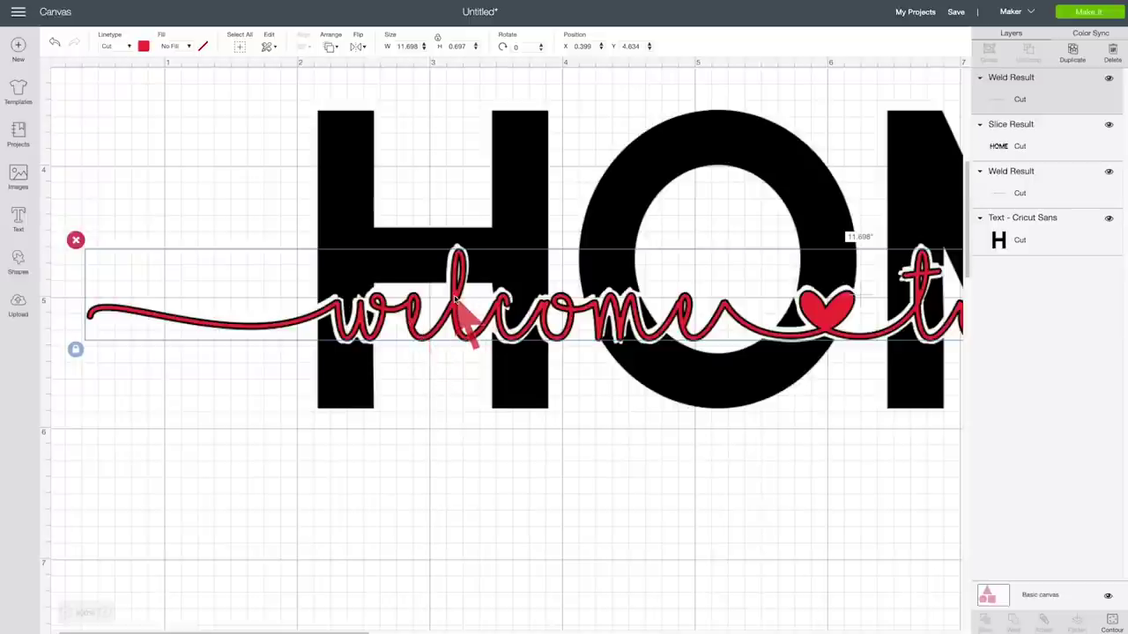
pyautogui.moveTo(456, 300); pyautogui.dragTo(435, 472)
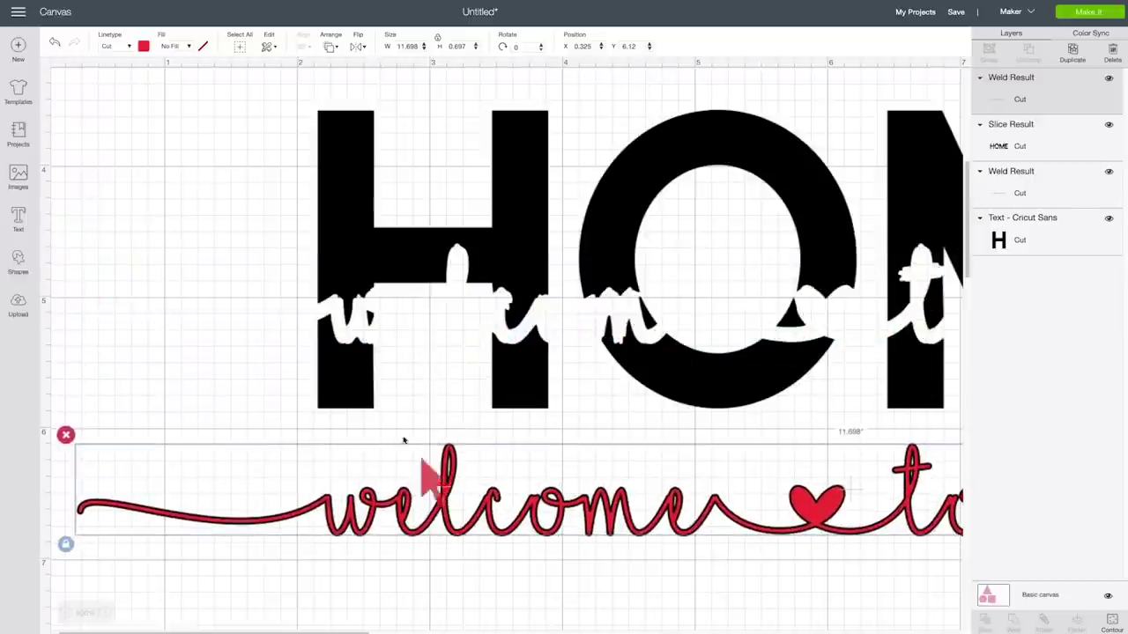
# Add a circle and shrink it to a small dot on the H's crossbar
pyautogui.click(17, 258)
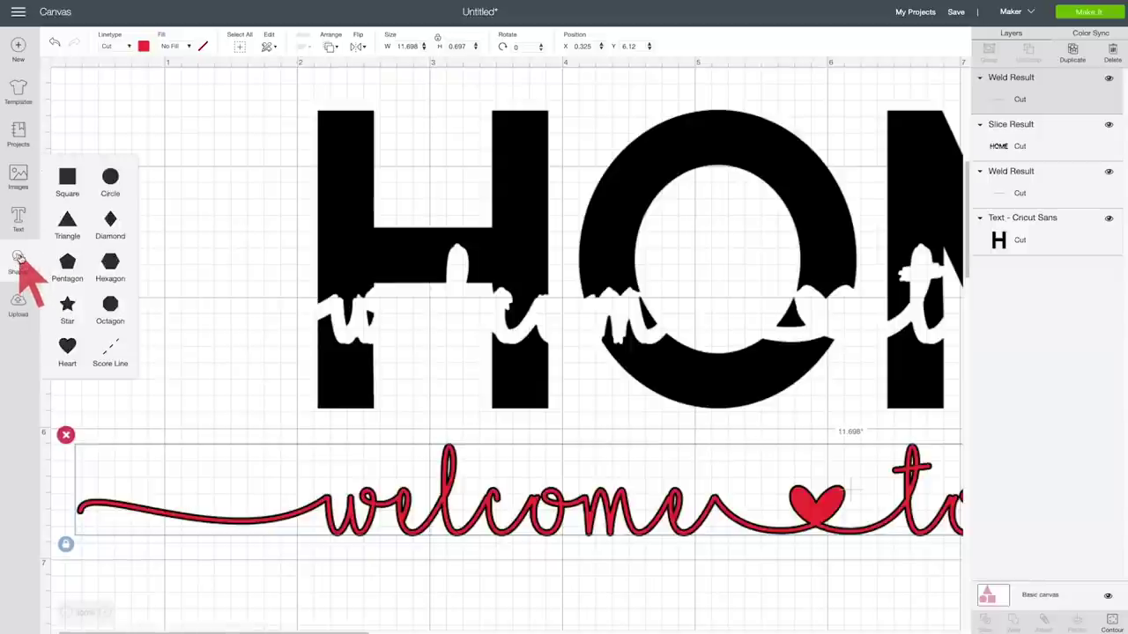
pyautogui.click(112, 178)
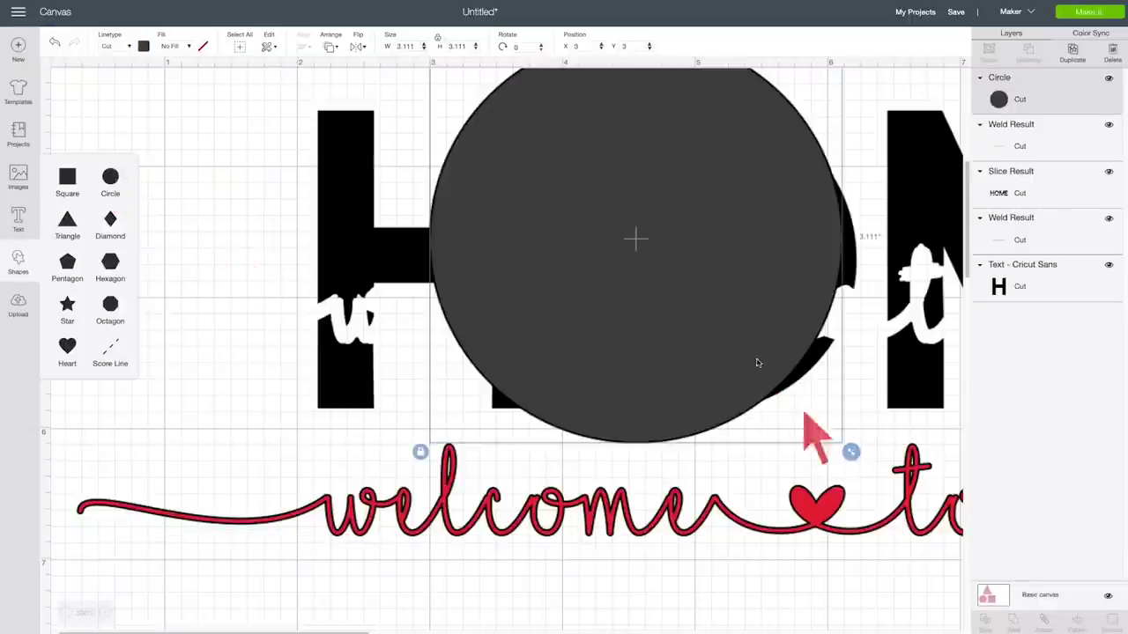
pyautogui.moveTo(707, 315); pyautogui.dragTo(622, 429)
pyautogui.moveTo(767, 566); pyautogui.dragTo(243, 299)
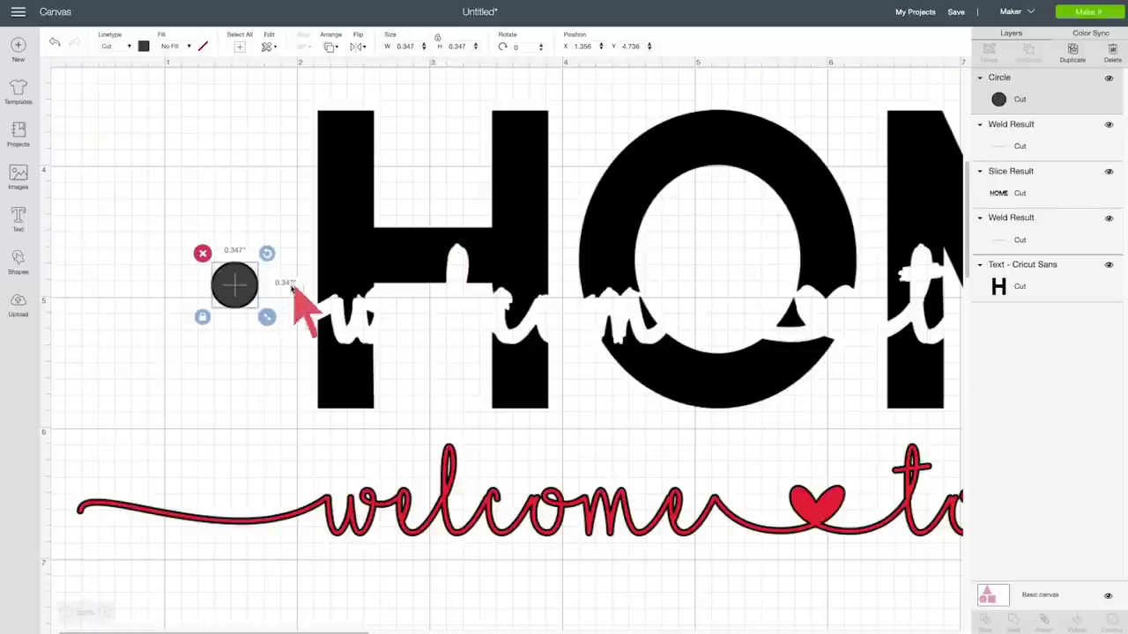
pyautogui.moveTo(267, 316); pyautogui.dragTo(448, 282)
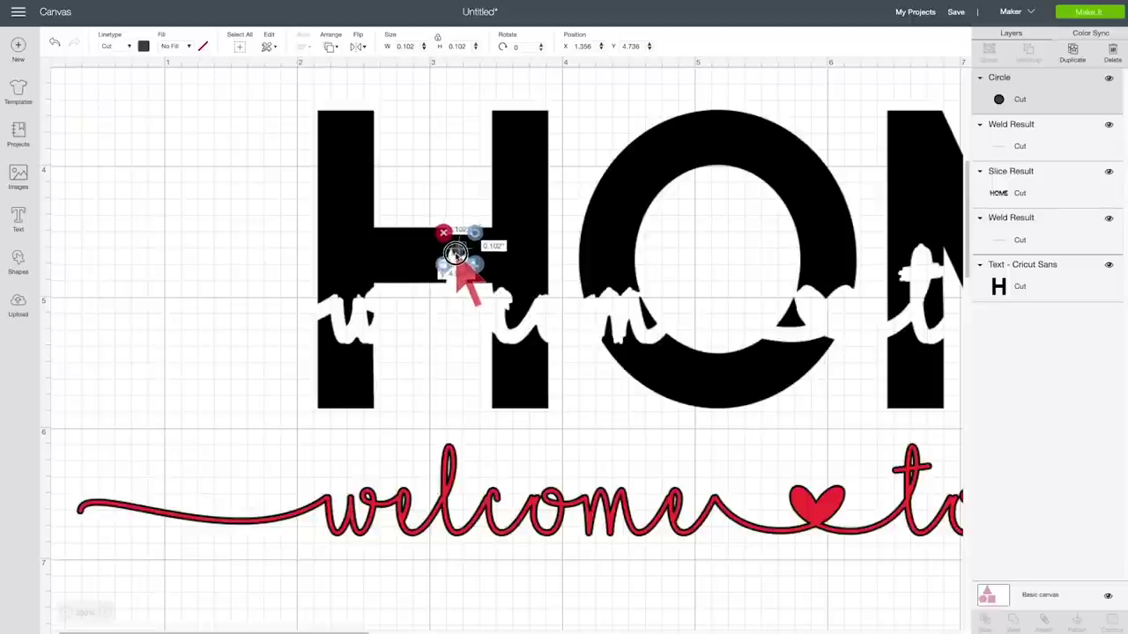
pyautogui.moveTo(455, 272)
pyautogui.mouseDown()
pyautogui.moveTo(470, 264)
pyautogui.moveTo(471, 275)
pyautogui.moveTo(459, 255)
pyautogui.moveTo(455, 264)
pyautogui.mouseUp()
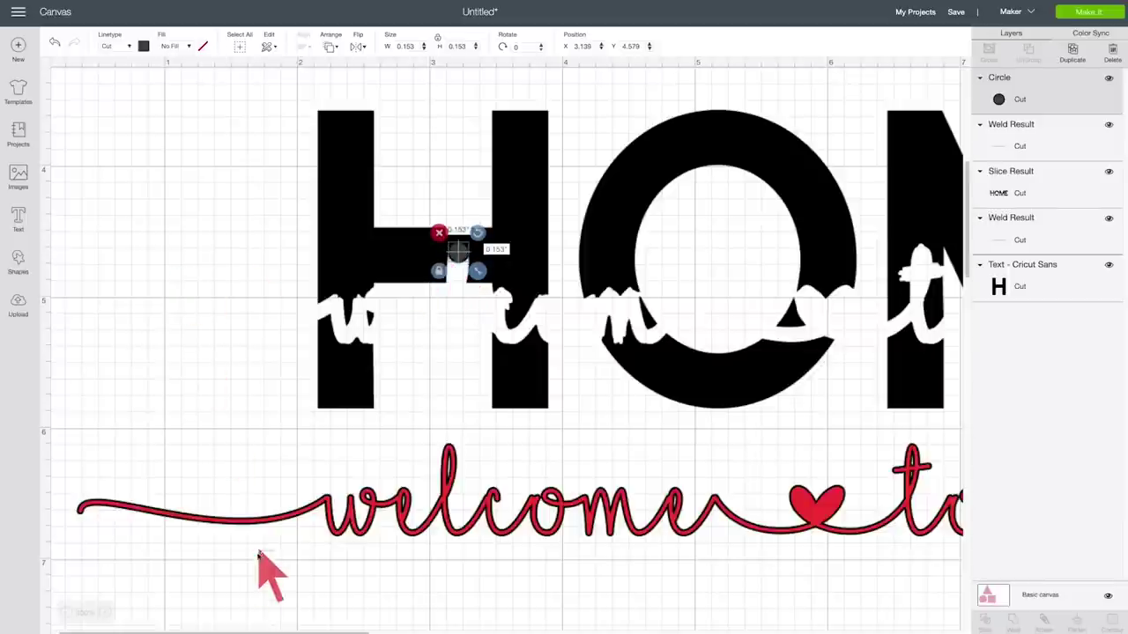
# Fine-tune the circle's position on the crossbar and slice it out of HOME
pyautogui.click(106, 612)
pyautogui.click(105, 612)
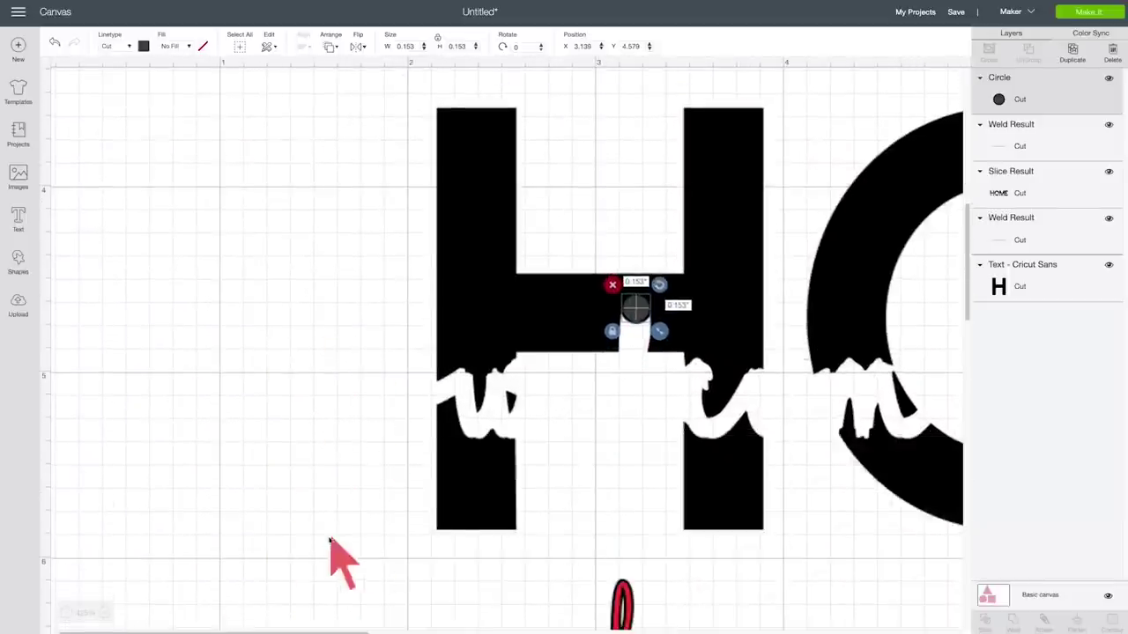
pyautogui.click(105, 612)
pyautogui.scroll(-4, 302, 541)
pyautogui.click(291, 355)
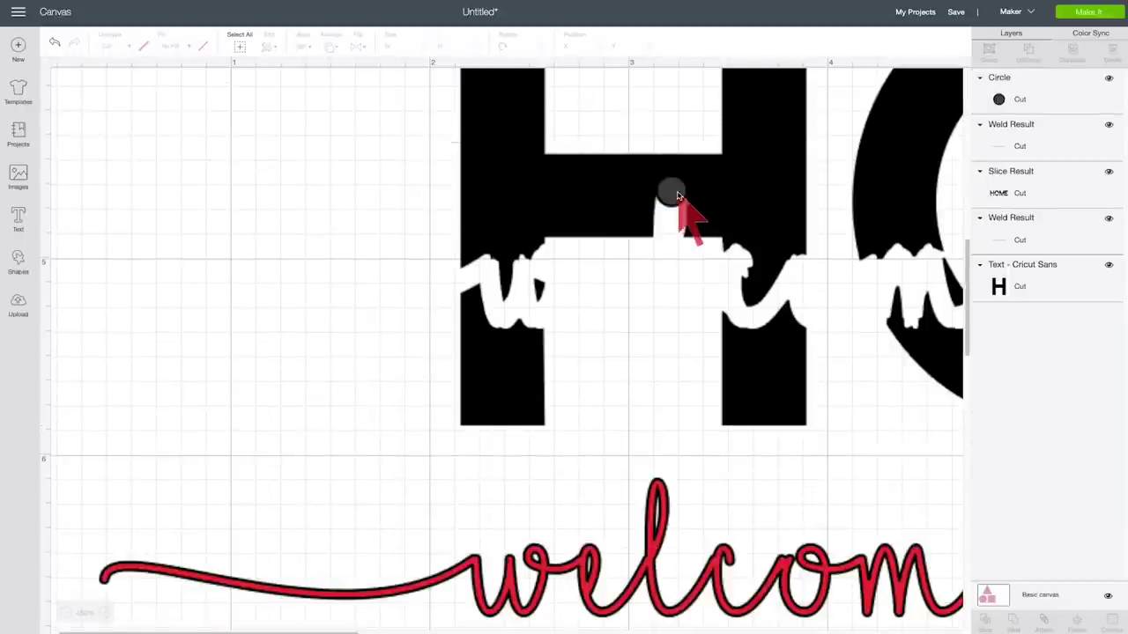
pyautogui.click(674, 194)
pyautogui.moveTo(675, 195); pyautogui.dragTo(675, 196)
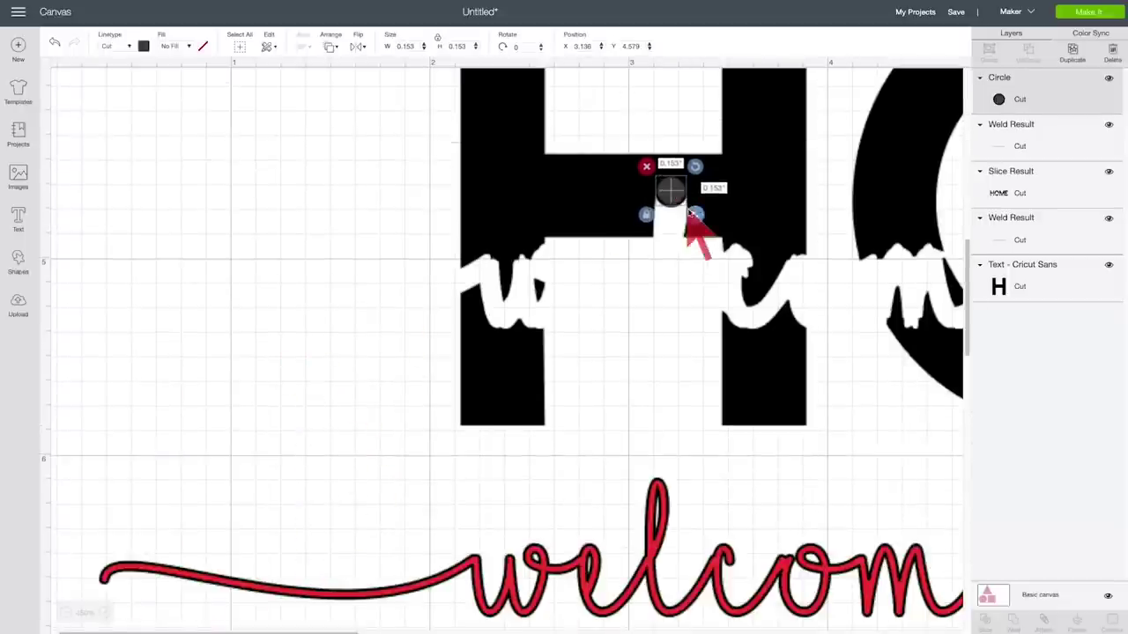
pyautogui.keyDown('shift'); pyautogui.click(500, 214); pyautogui.keyUp('shift')
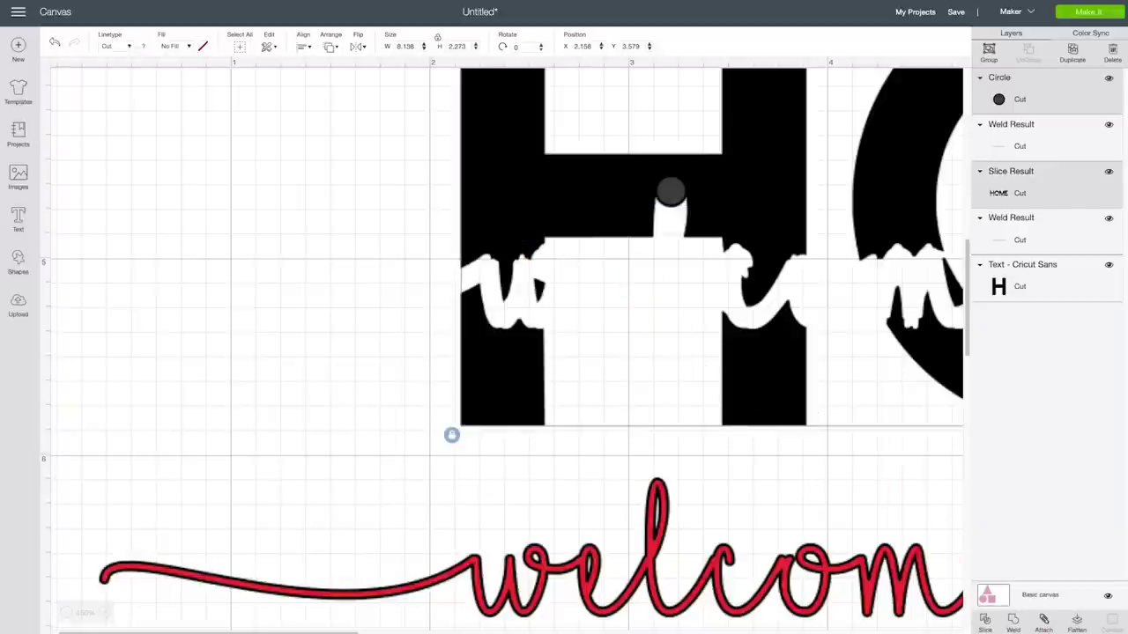
pyautogui.click(985, 622)
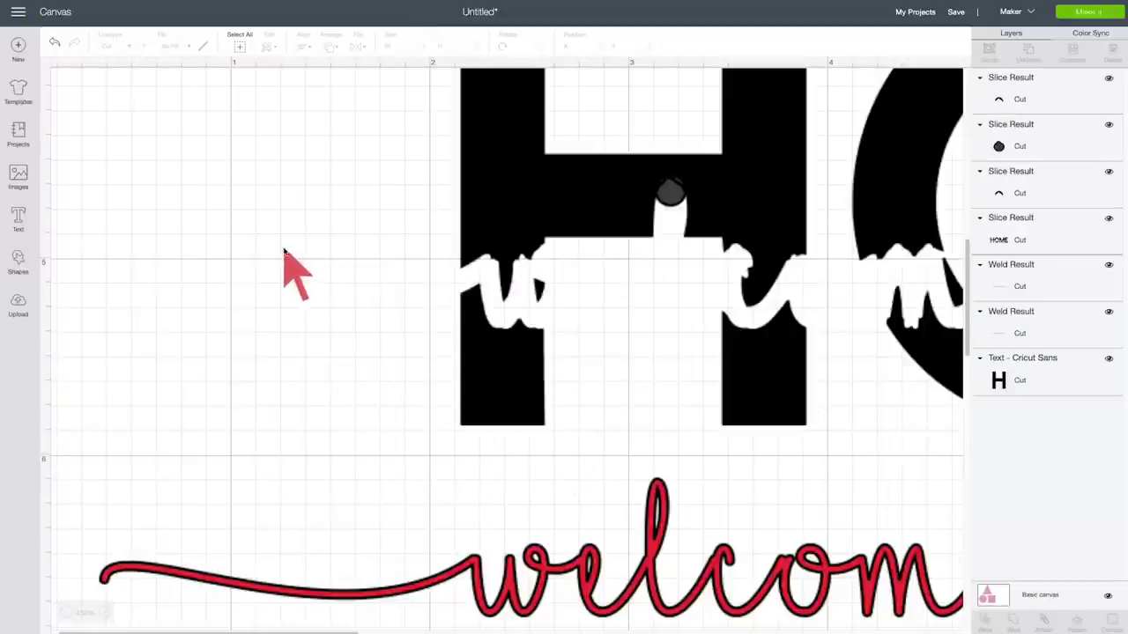
# Delete the leftover circle pieces and move the red welcome script back over the H cutout
pyautogui.click(670, 195)
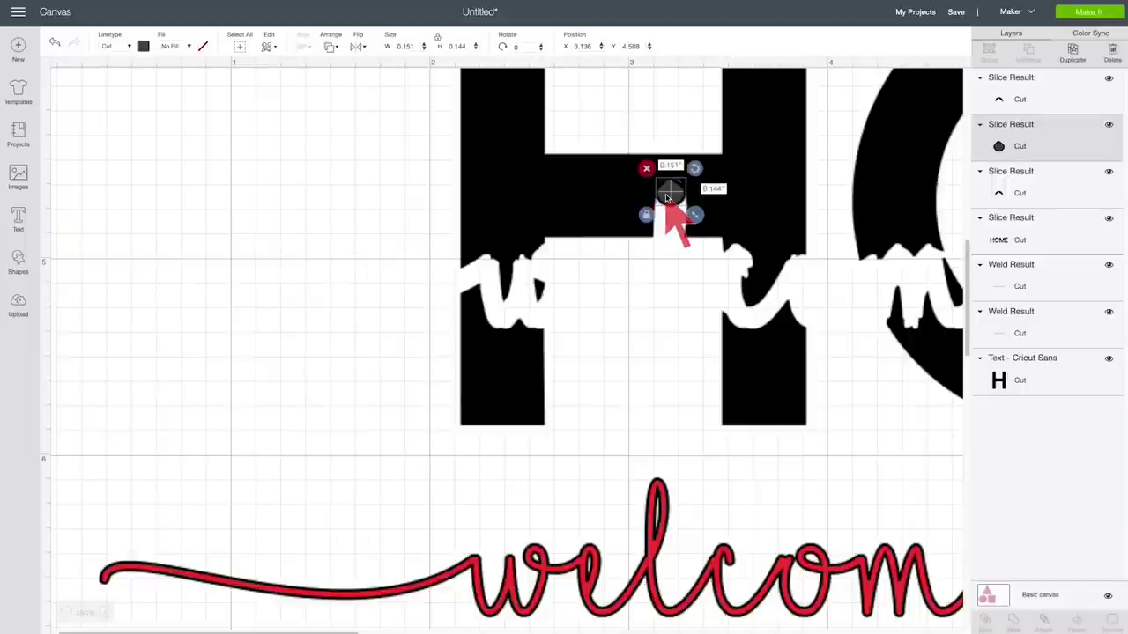
pyautogui.press('Delete')
pyautogui.click(680, 207)
pyautogui.click(663, 187)
pyautogui.press('Delete')
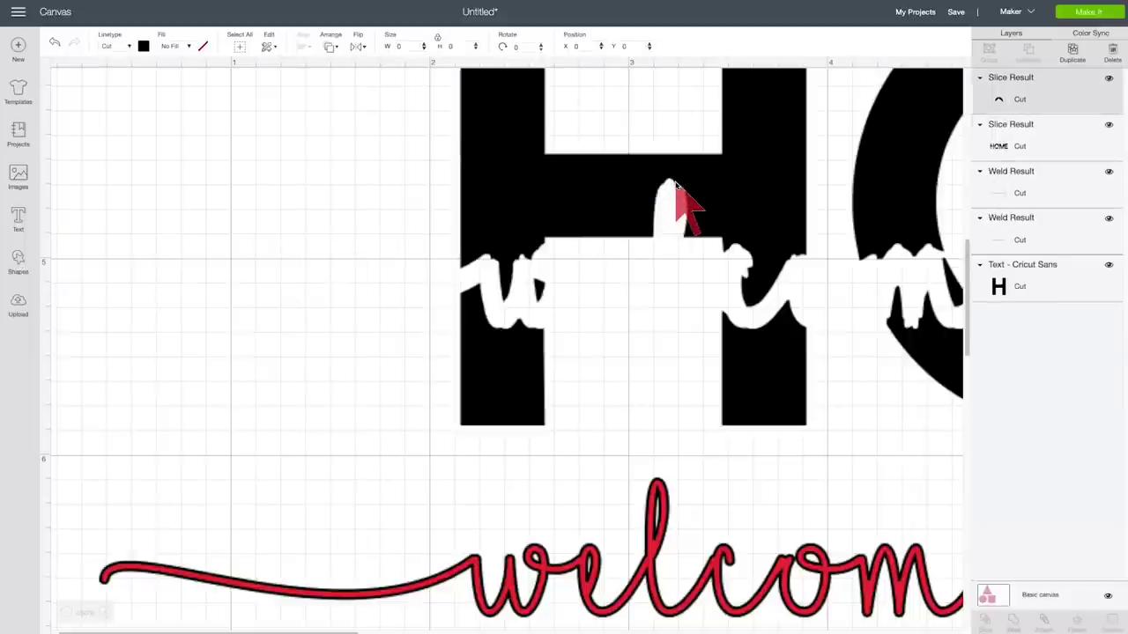
pyautogui.press('Delete')
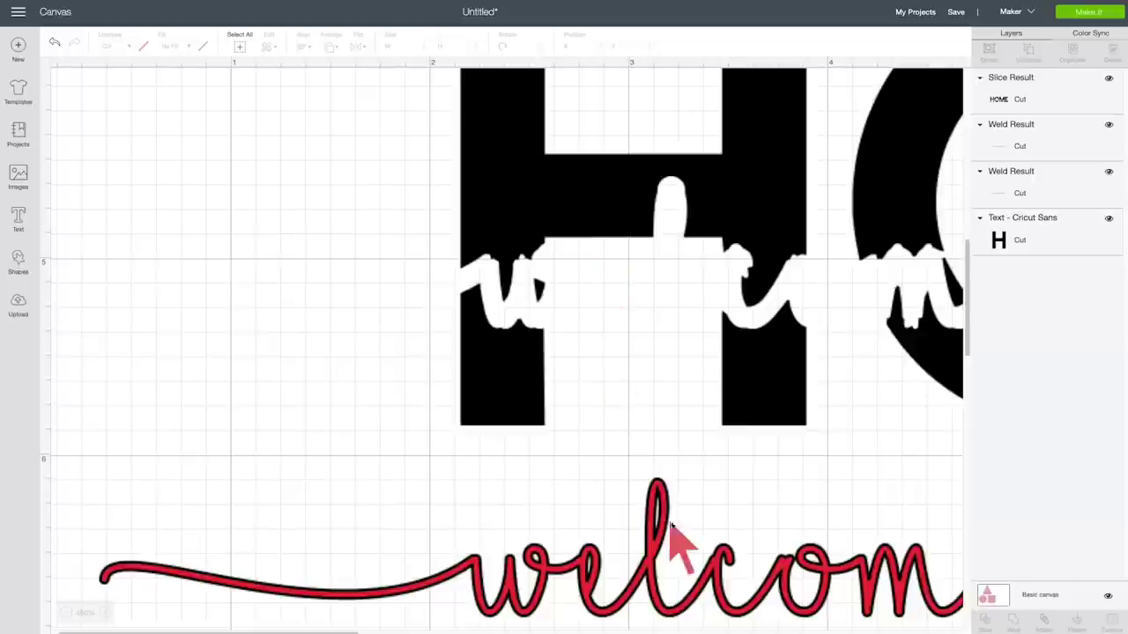
pyautogui.moveTo(671, 527); pyautogui.dragTo(665, 263)
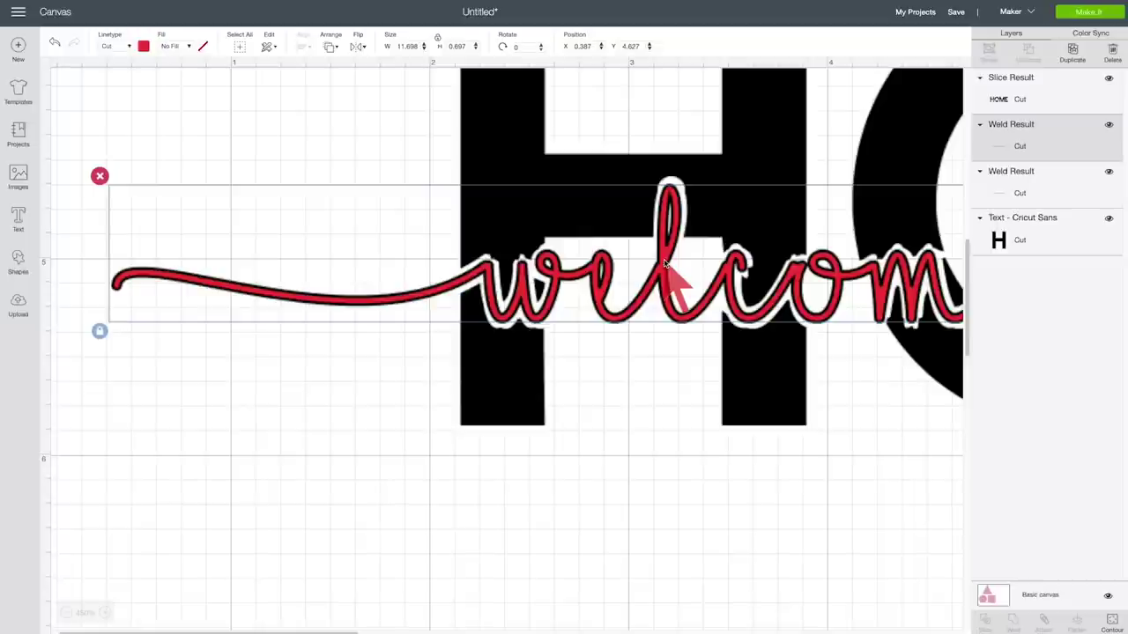
# Move the red script aside, then place tiny circle copies on the H's drip tips
pyautogui.moveTo(665, 262); pyautogui.dragTo(401, 571)
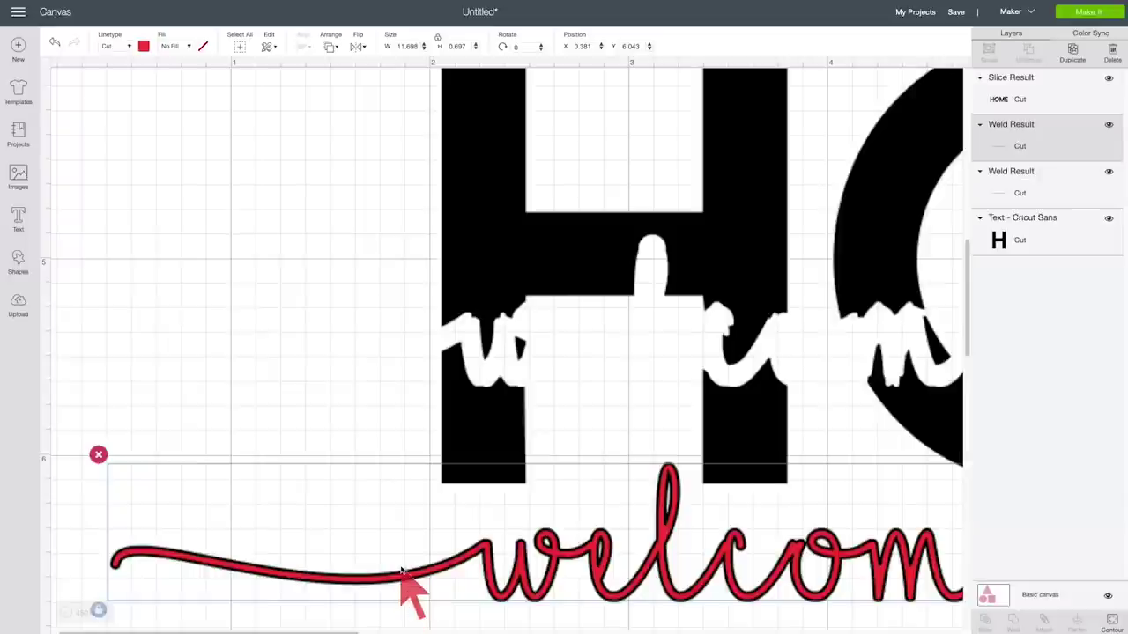
pyautogui.click(17, 263)
pyautogui.click(111, 174)
pyautogui.moveTo(731, 560); pyautogui.dragTo(503, 401)
pyautogui.hotkey('ctrl', 'd')
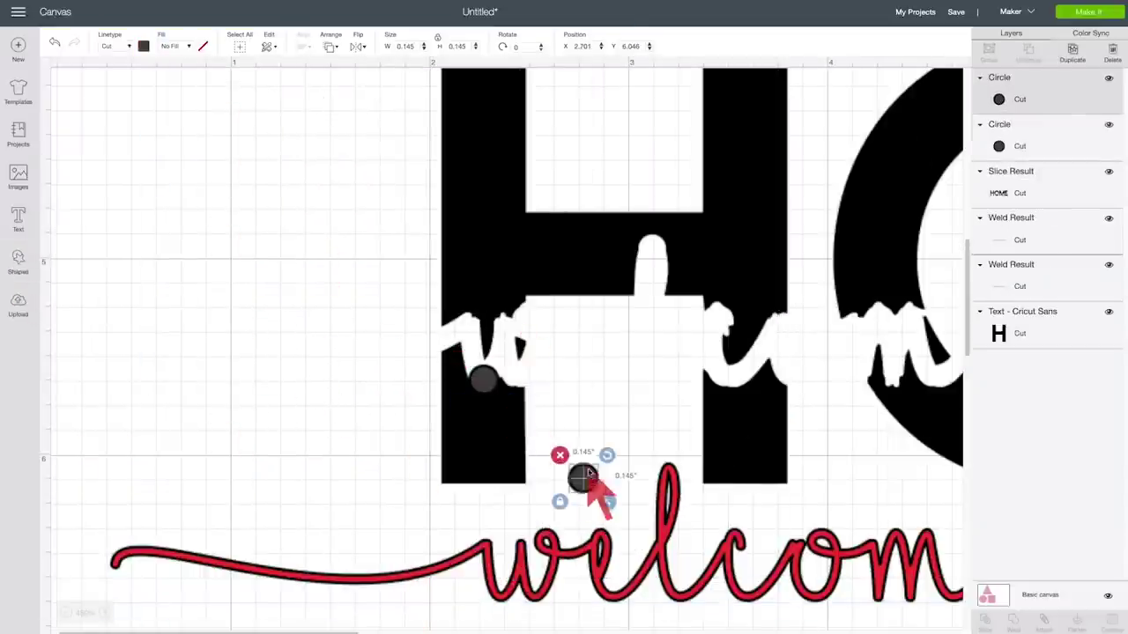
pyautogui.moveTo(589, 474); pyautogui.dragTo(475, 322)
pyautogui.hotkey('ctrl', 'd')
pyautogui.moveTo(575, 428); pyautogui.dragTo(513, 327)
pyautogui.hotkey('ctrl', 'd')
pyautogui.moveTo(611, 423); pyautogui.dragTo(722, 323)
pyautogui.hotkey('ctrl', 'd')
# Place more small circle copies on the drip tips of the O and the M
pyautogui.moveTo(818, 412); pyautogui.dragTo(880, 321)
pyautogui.hotkey('ctrl', 'd')
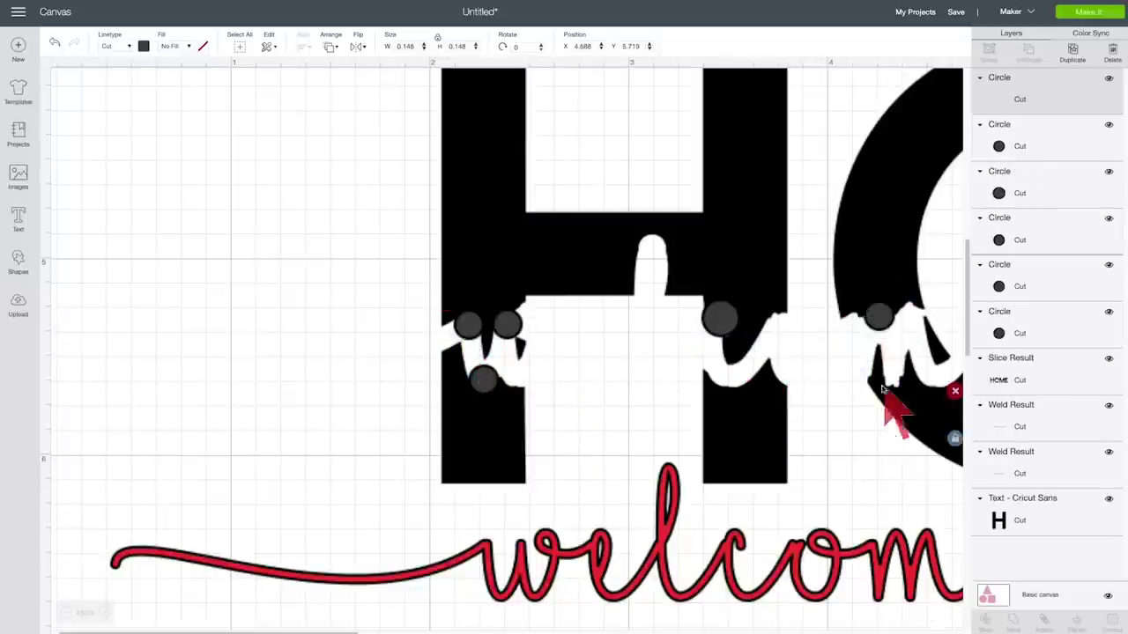
pyautogui.hscroll(5, 882, 389)
pyautogui.moveTo(798, 412); pyautogui.dragTo(731, 317)
pyautogui.hotkey('ctrl', 'd')
pyautogui.moveTo(832, 416); pyautogui.dragTo(715, 384)
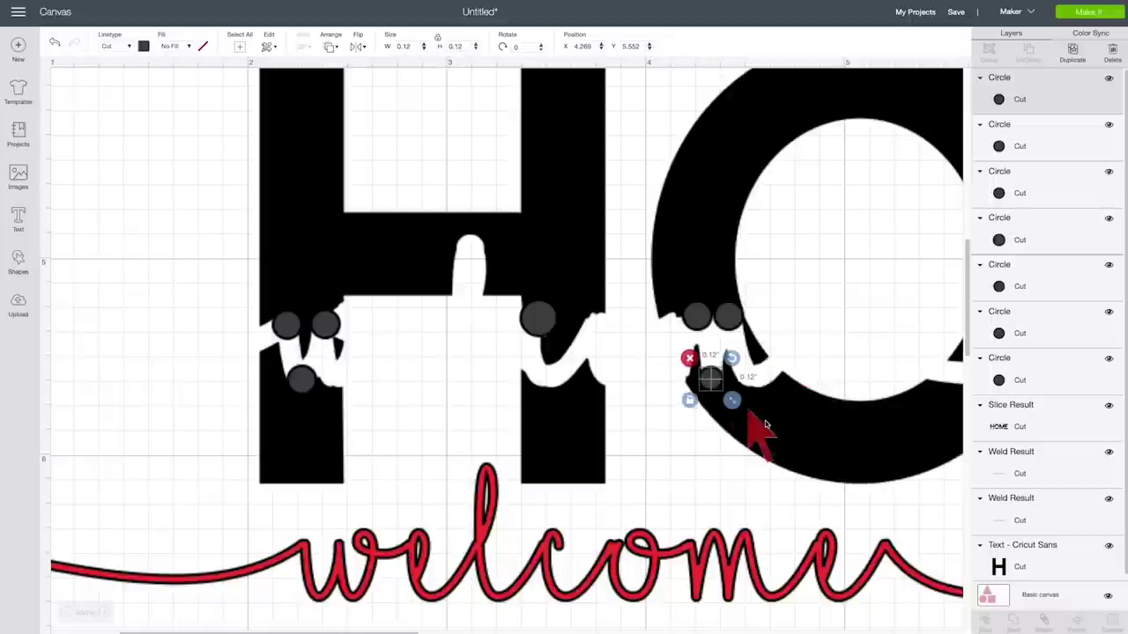
pyautogui.hscroll(13, 765, 426)
pyautogui.hotkey('ctrl', 'd')
pyautogui.moveTo(333, 477); pyautogui.dragTo(659, 282)
pyautogui.hotkey('ctrl', 'd')
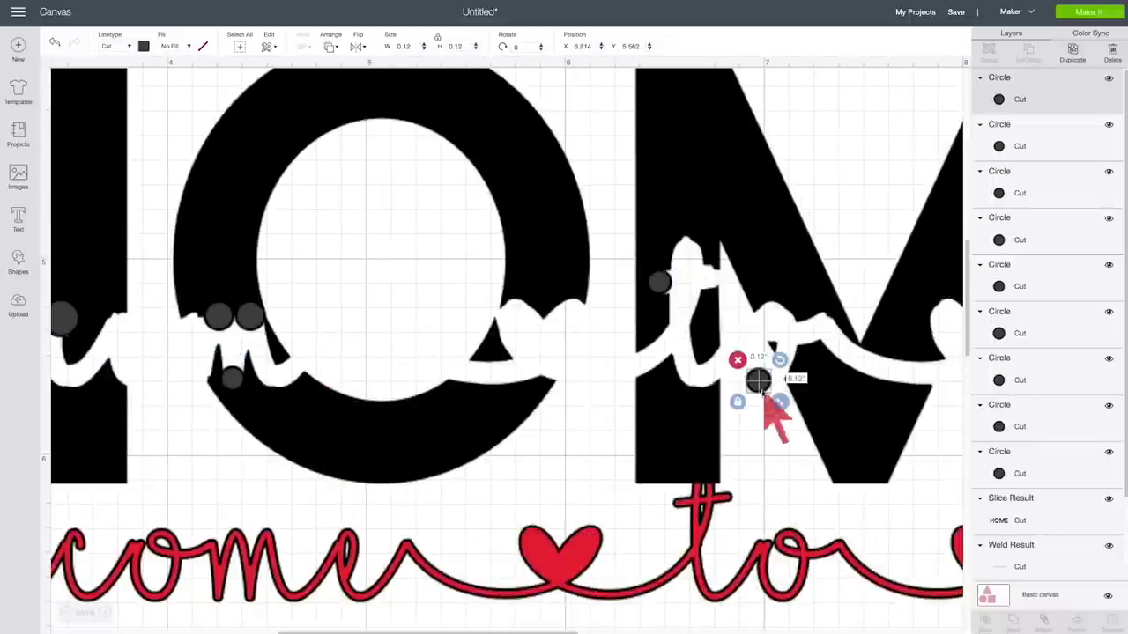
pyautogui.moveTo(764, 396); pyautogui.dragTo(699, 282)
pyautogui.rightClick(709, 282)
pyautogui.click(740, 385)
pyautogui.hscroll(12, 700, 282)
pyautogui.hscroll(-18, 421, 629)
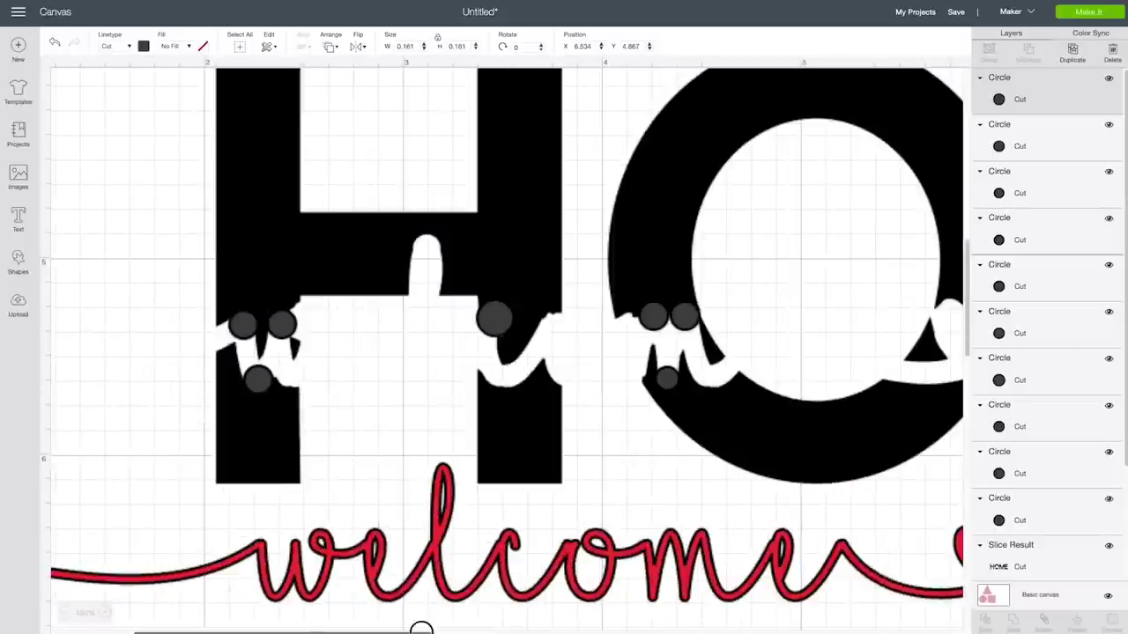
pyautogui.hscroll(10, 422, 630)
pyautogui.hscroll(-5, 421, 629)
pyautogui.scroll(-5, 511, 370)
pyautogui.hscroll(-5, 264, 361)
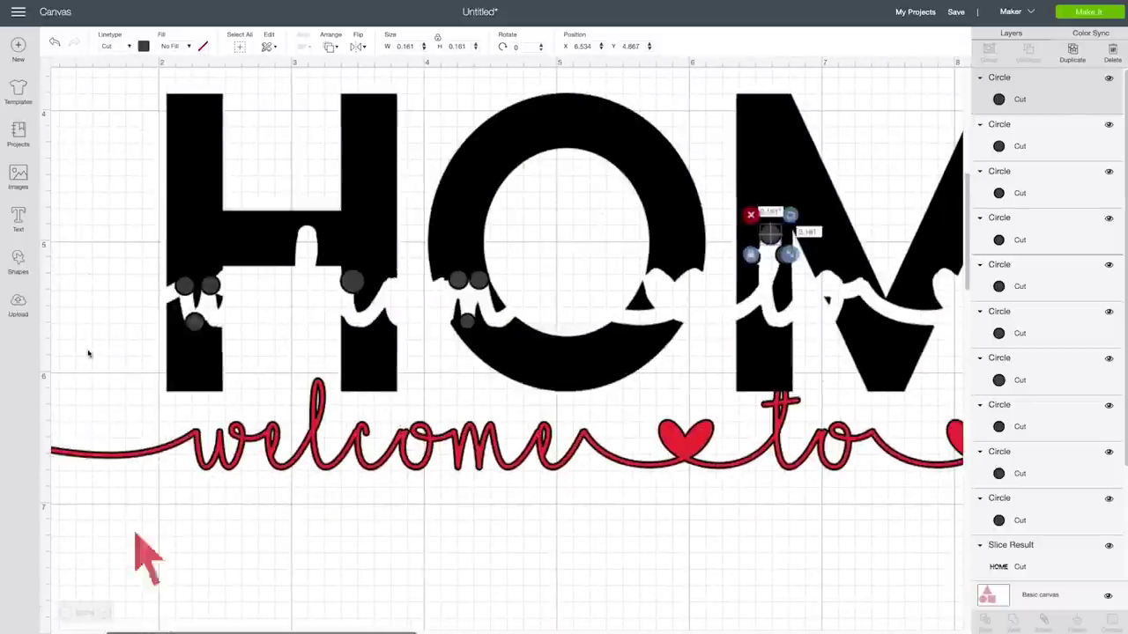
# Weld the circles, slice them with HOME, and delete the leftover circle piece
pyautogui.moveTo(88, 354); pyautogui.dragTo(865, 106)
pyautogui.scroll(-3, 1032, 441)
pyautogui.click(1014, 619)
pyautogui.moveTo(108, 188); pyautogui.dragTo(238, 334)
pyautogui.click(985, 619)
pyautogui.click(212, 305)
pyautogui.press('Delete')
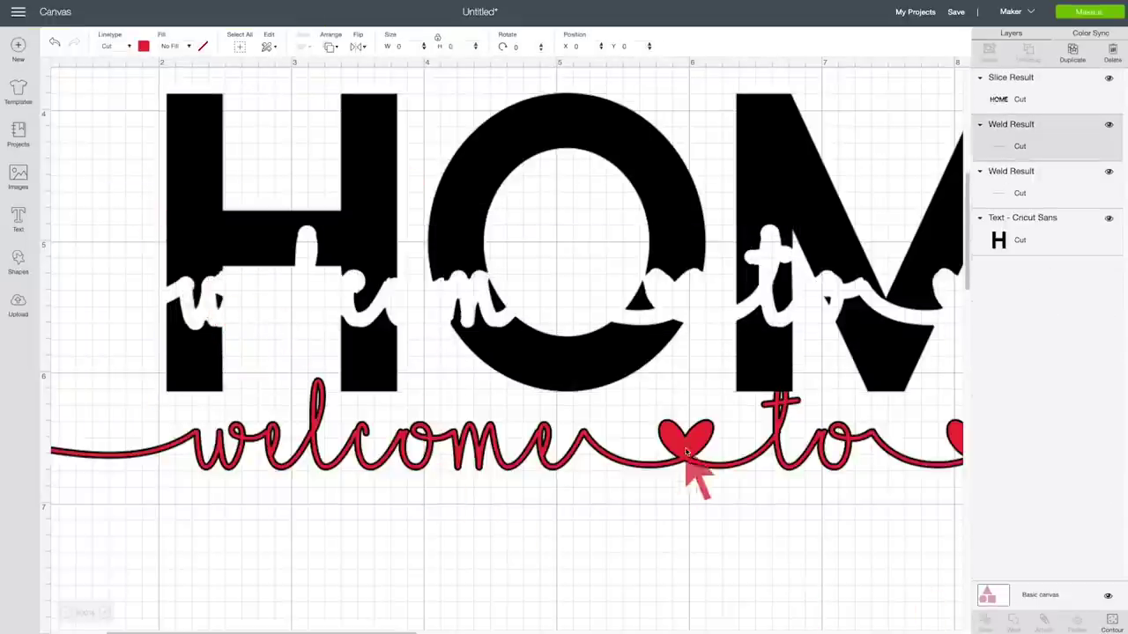
# Move the red welcome script back onto HOME and zoom out to show both designs
pyautogui.moveTo(686, 452); pyautogui.dragTo(693, 302)
pyautogui.click(67, 612)
pyautogui.click(68, 612)
pyautogui.click(68, 613)
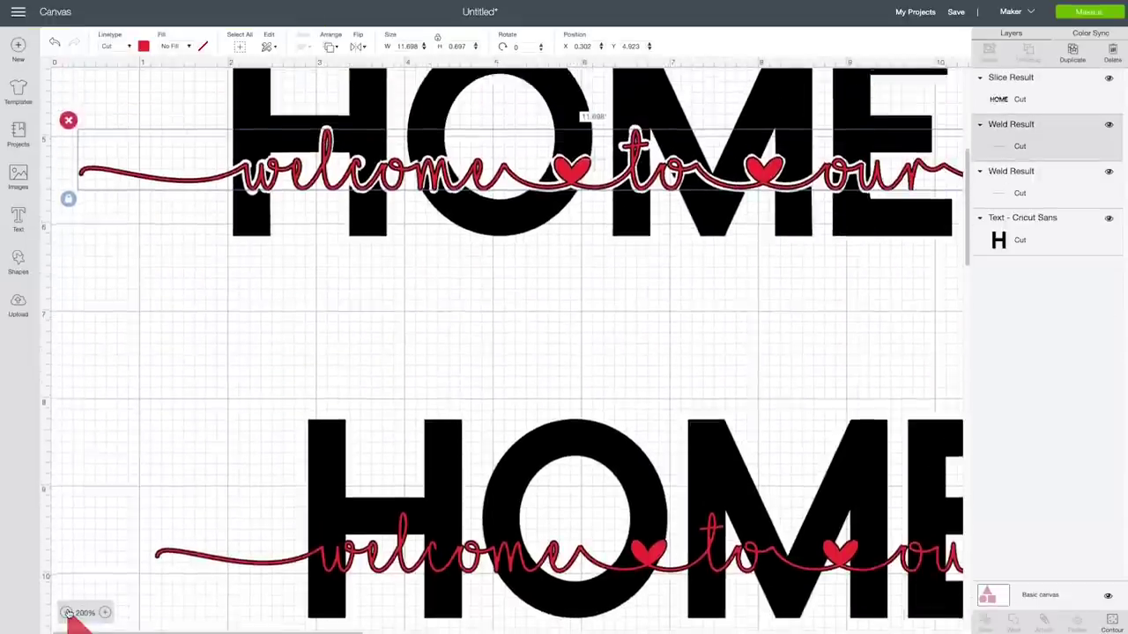
pyautogui.click(67, 612)
pyautogui.click(68, 613)
pyautogui.click(401, 351)
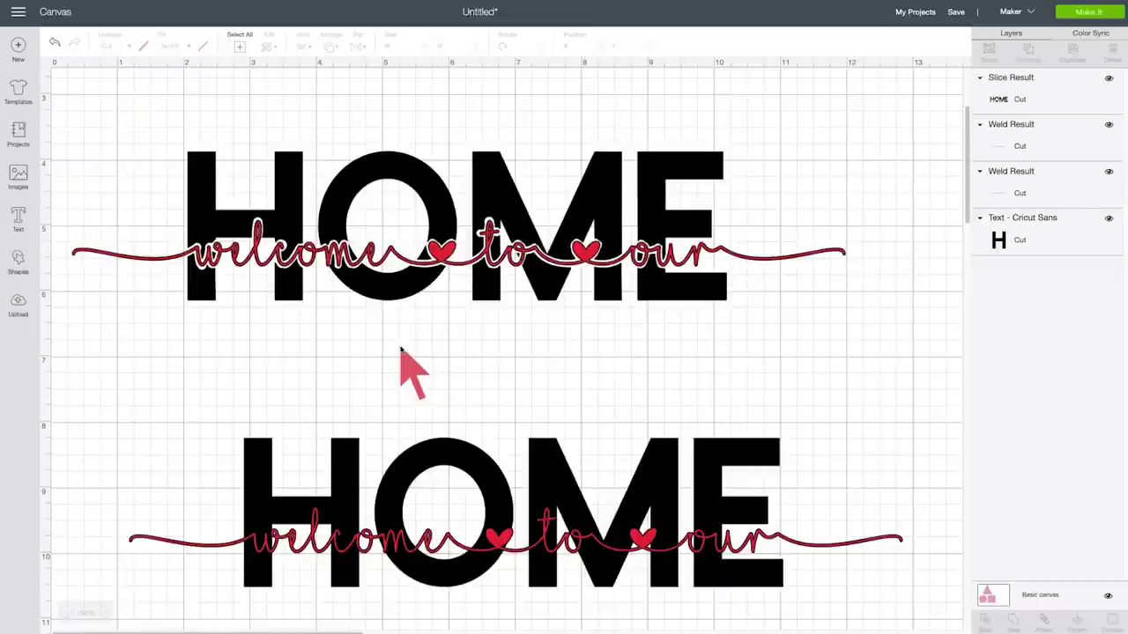
# Delete the lower HOME copy, zoom out, and go to the Templates page
pyautogui.moveTo(202, 379); pyautogui.dragTo(864, 605)
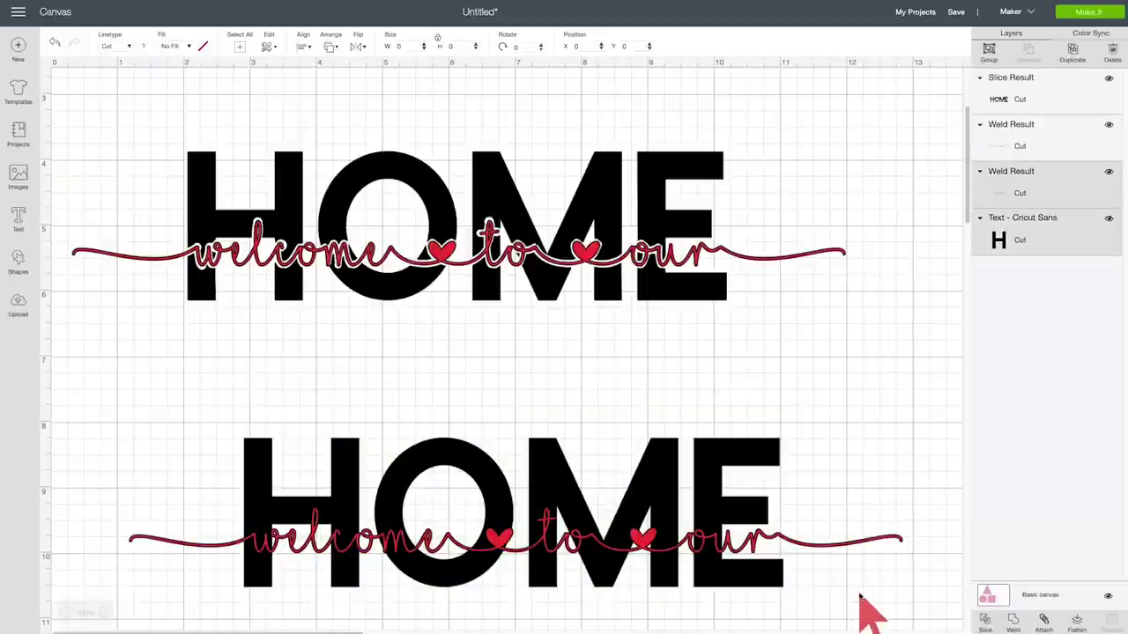
pyautogui.press('Delete')
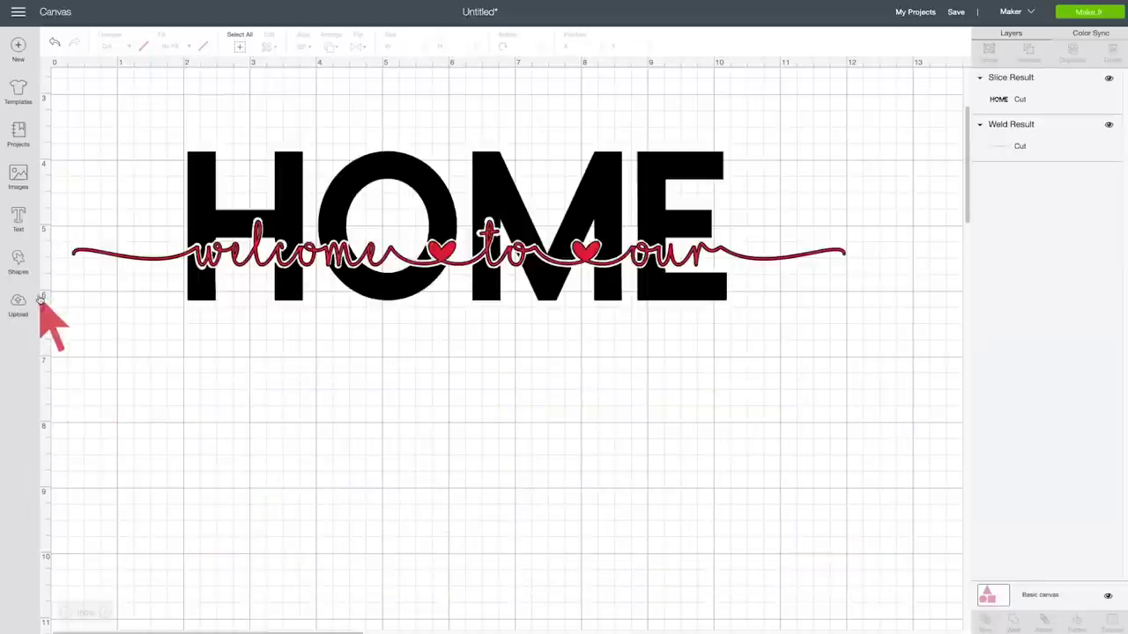
pyautogui.click(67, 614)
pyautogui.click(67, 615)
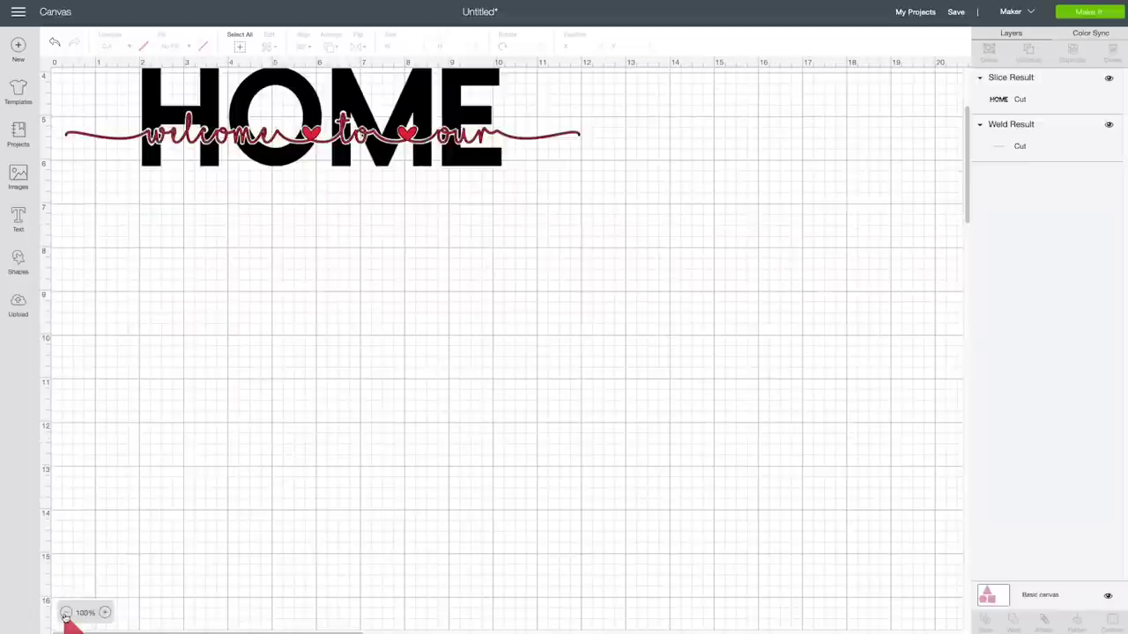
pyautogui.scroll(3, 202, 466)
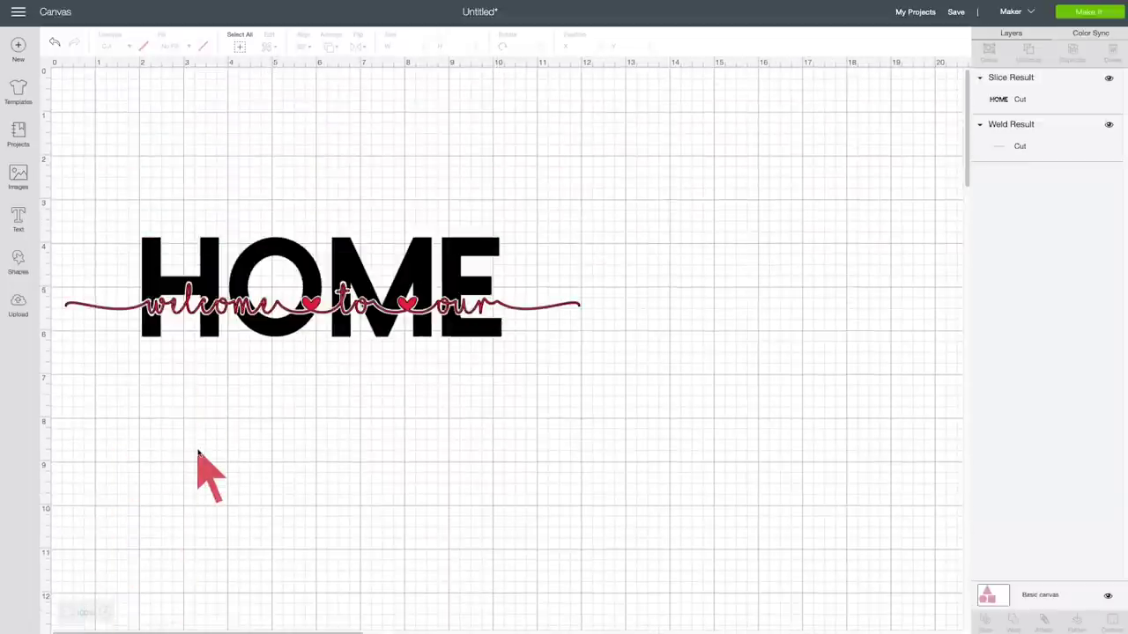
pyautogui.click(16, 90)
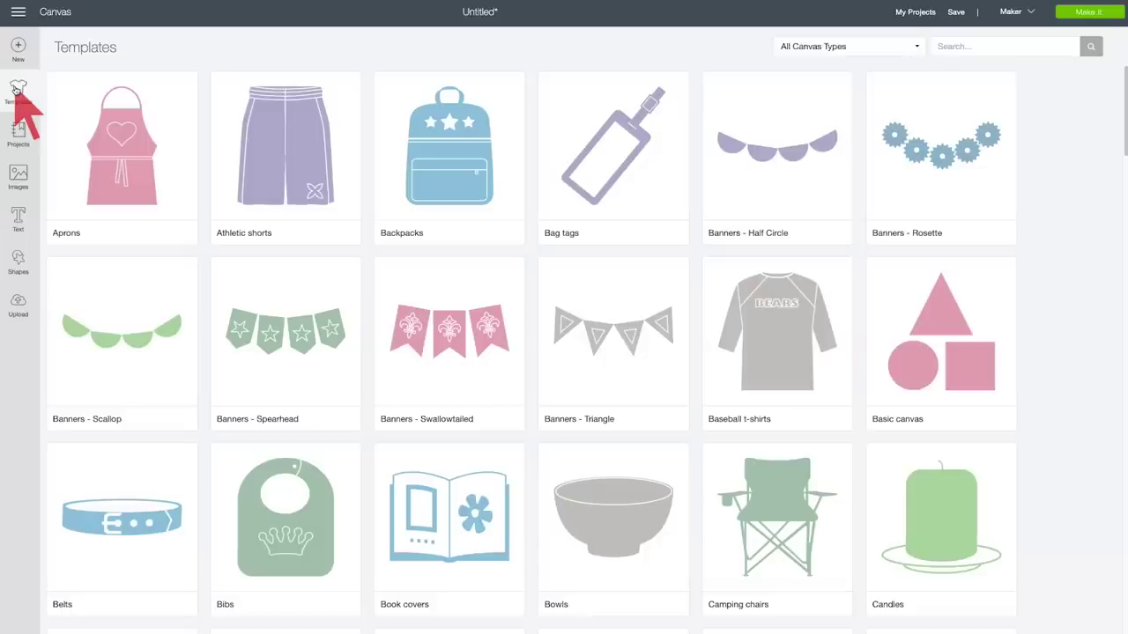
# Use the basic canvas template at a custom 11.75 in size with a grey background
pyautogui.click(932, 333)
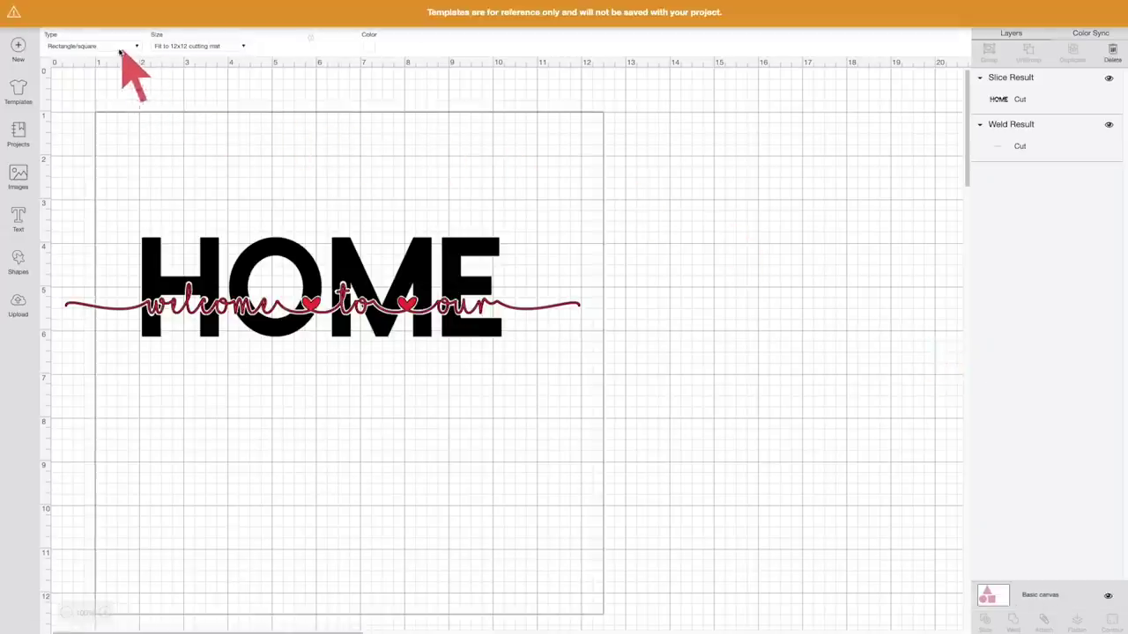
pyautogui.click(183, 45)
pyautogui.click(179, 62)
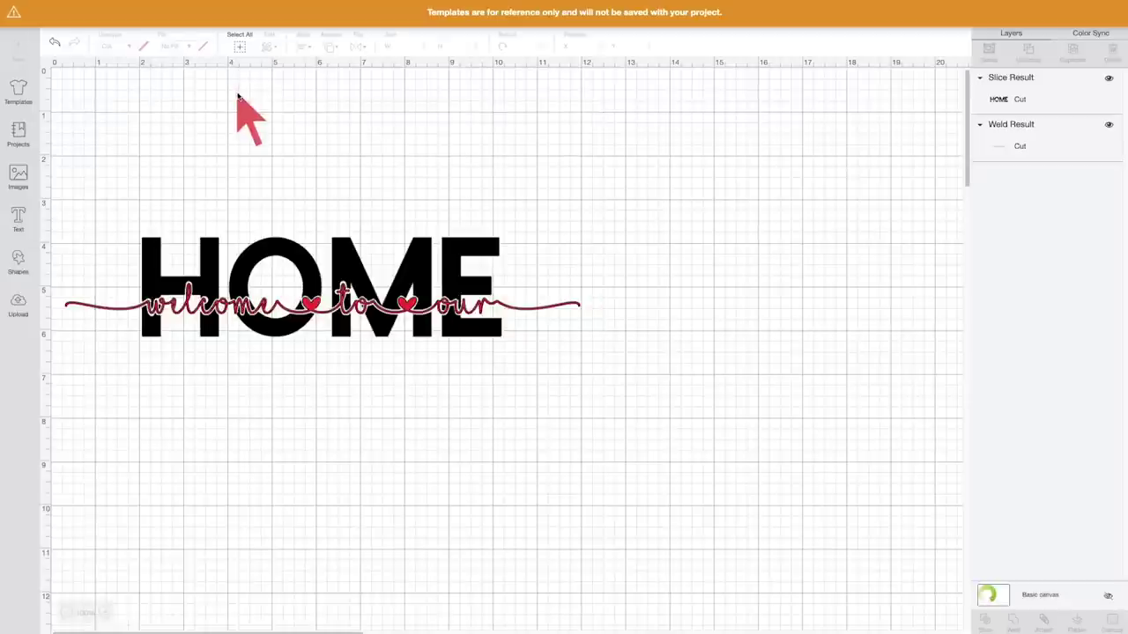
pyautogui.click(280, 46)
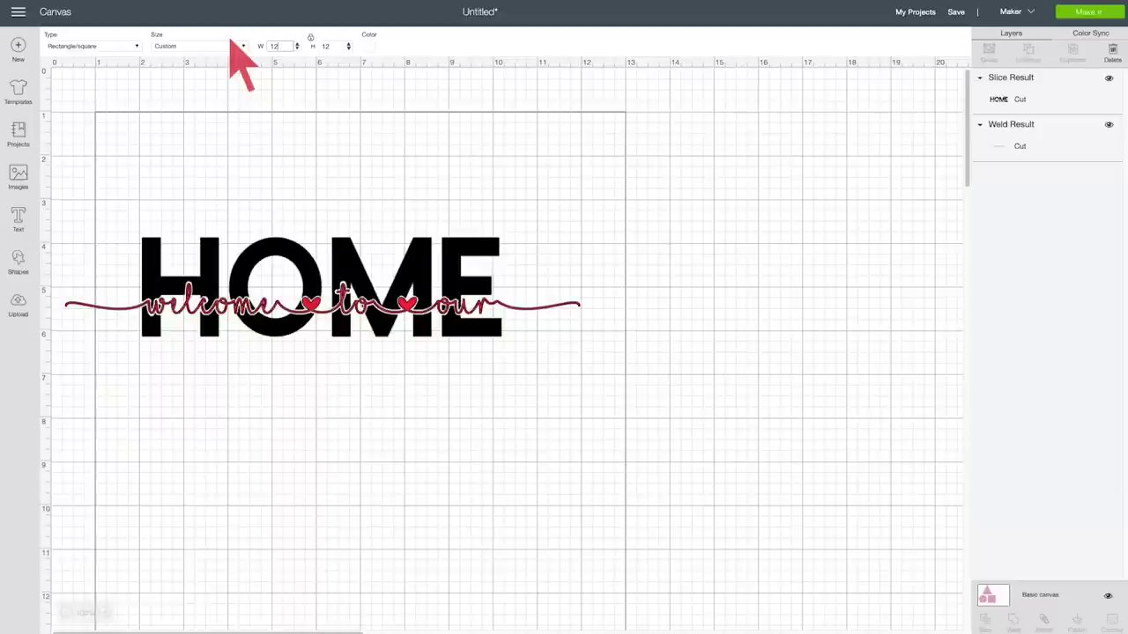
pyautogui.write('11.75')
pyautogui.press('Return')
pyautogui.click(371, 46)
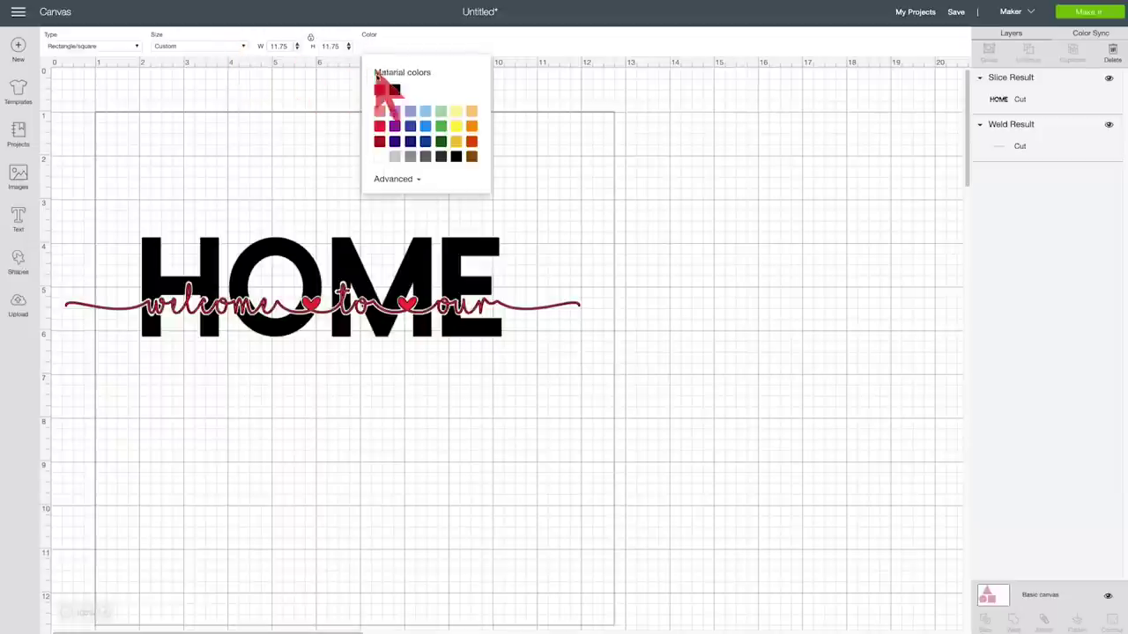
pyautogui.click(411, 156)
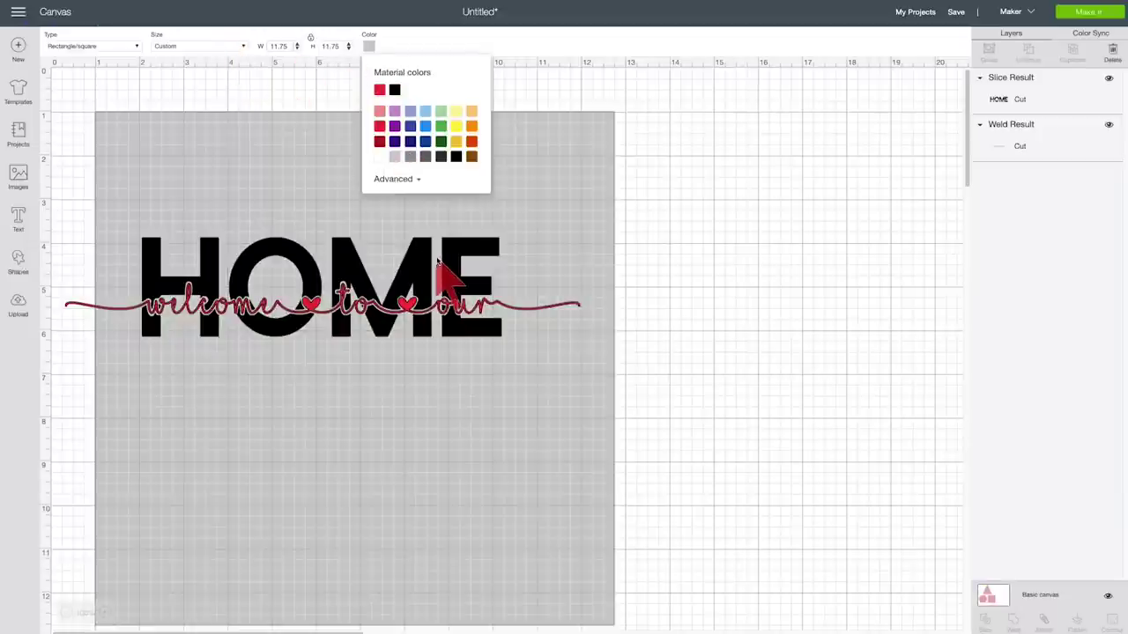
# Enlarge HOME with the welcome script to 13.017 in wide and shift it left
pyautogui.click(391, 297)
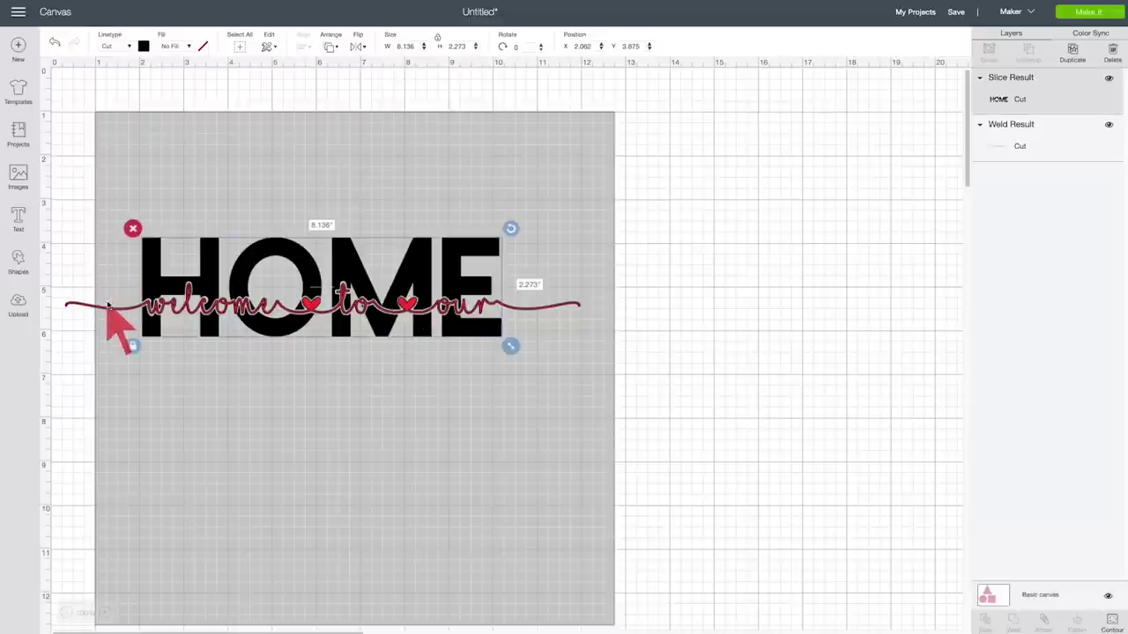
pyautogui.moveTo(75, 305); pyautogui.dragTo(95, 272)
pyautogui.moveTo(616, 315); pyautogui.dragTo(674, 324)
pyautogui.moveTo(550, 308); pyautogui.dragTo(532, 307)
pyautogui.scroll(-1, 718, 429)
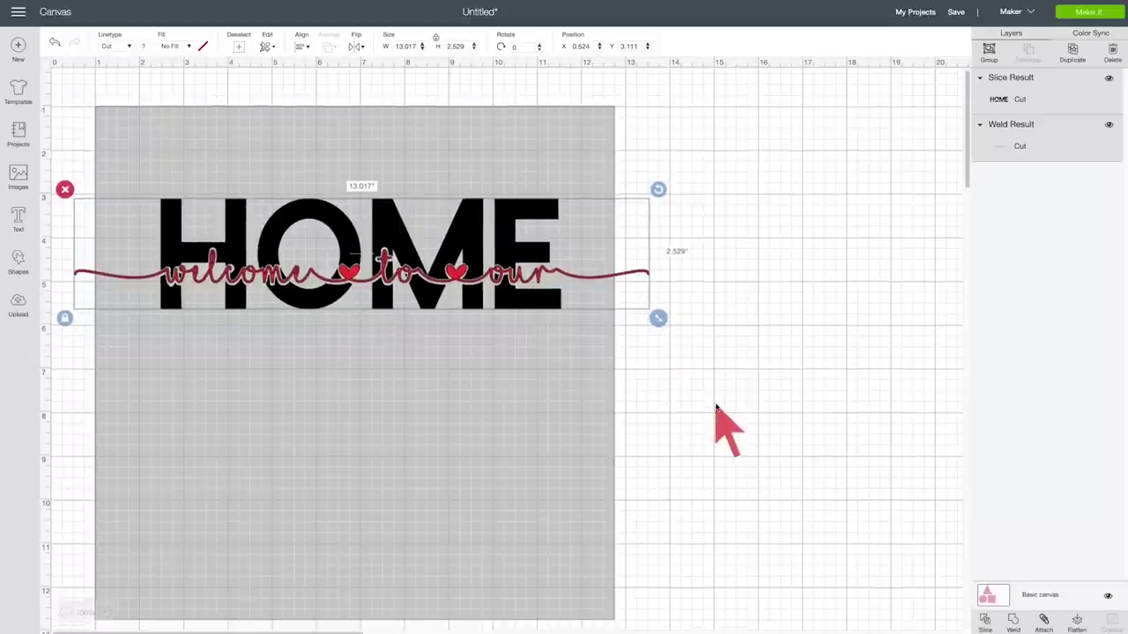
# Add a text object reading 'THE' and 'MAKERS' on two lines
pyautogui.click(18, 216)
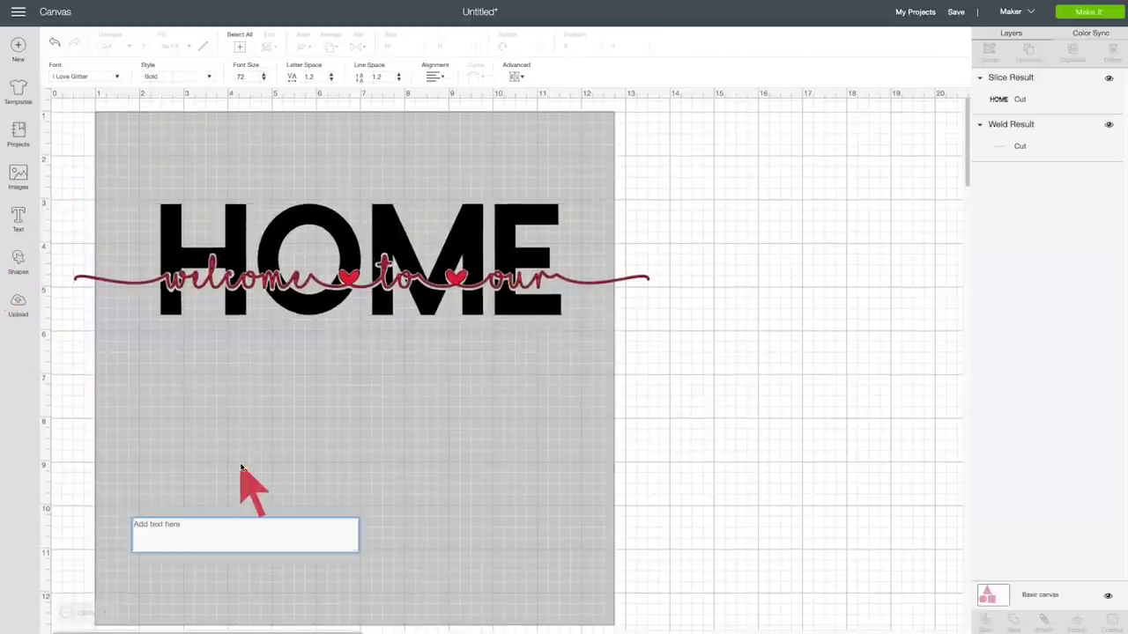
pyautogui.write('The')
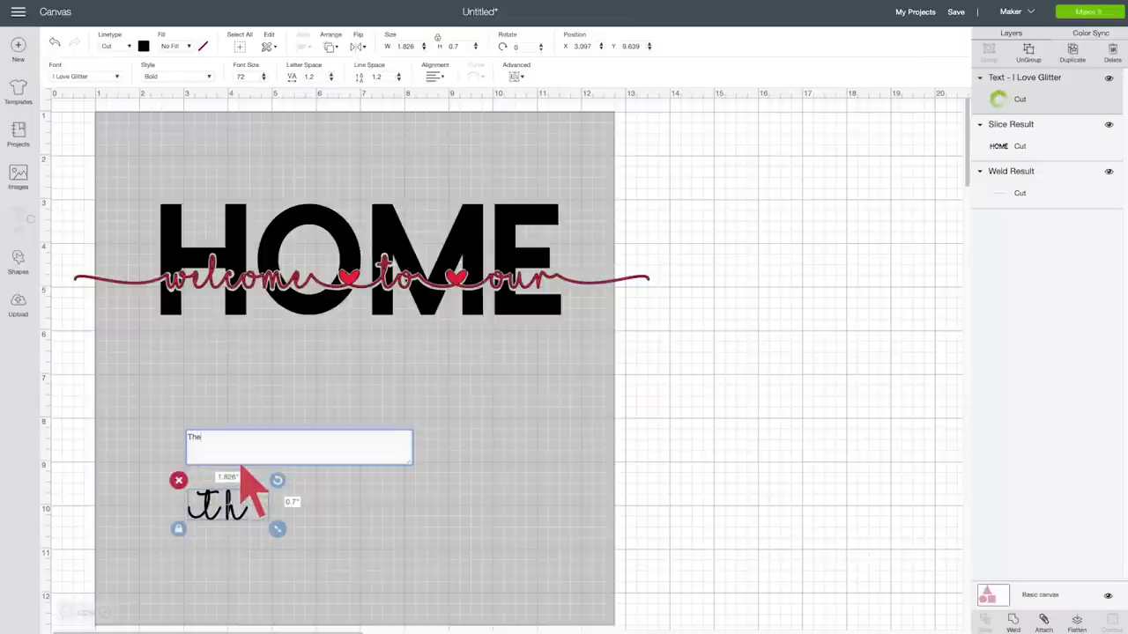
pyautogui.press('BackSpace')
pyautogui.press('BackSpace')
pyautogui.write('THE')
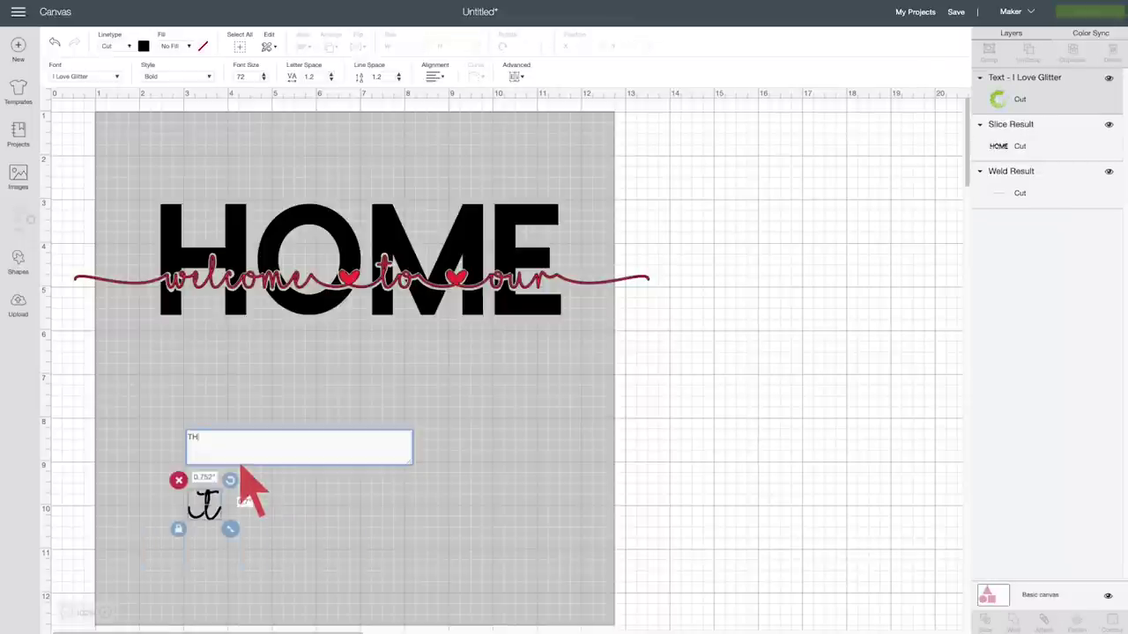
pyautogui.press('Return')
pyautogui.write('MAKERS')
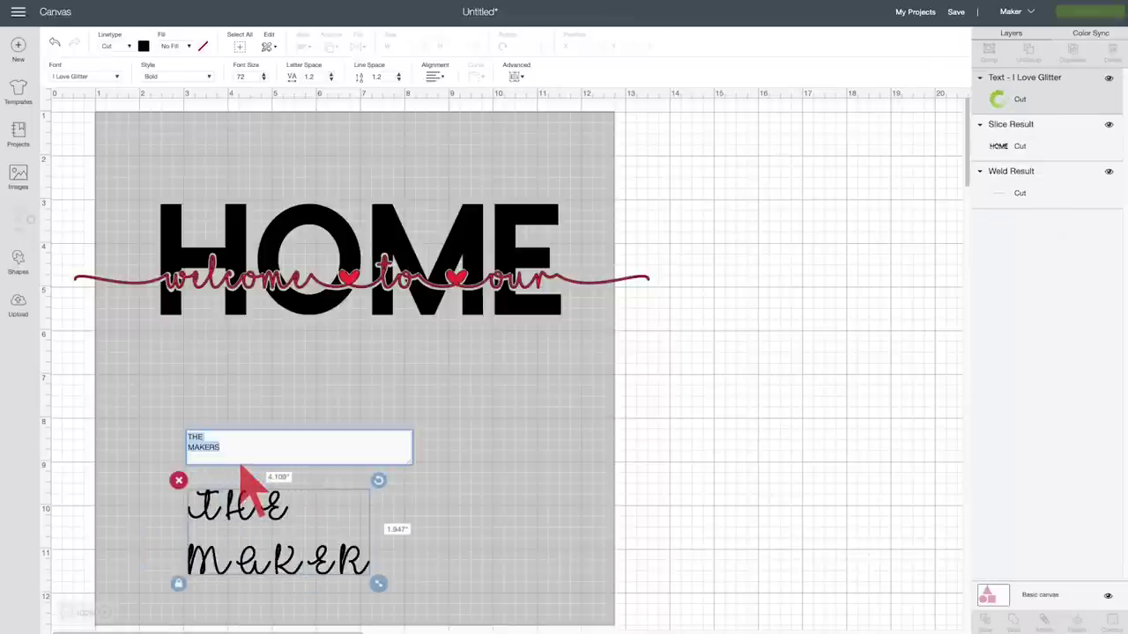
pyautogui.hotkey('ctrl', 'a')
# Set THE MAKERS to Cricut Sans, centre-aligned, and move it beneath HOME
pyautogui.click(112, 77)
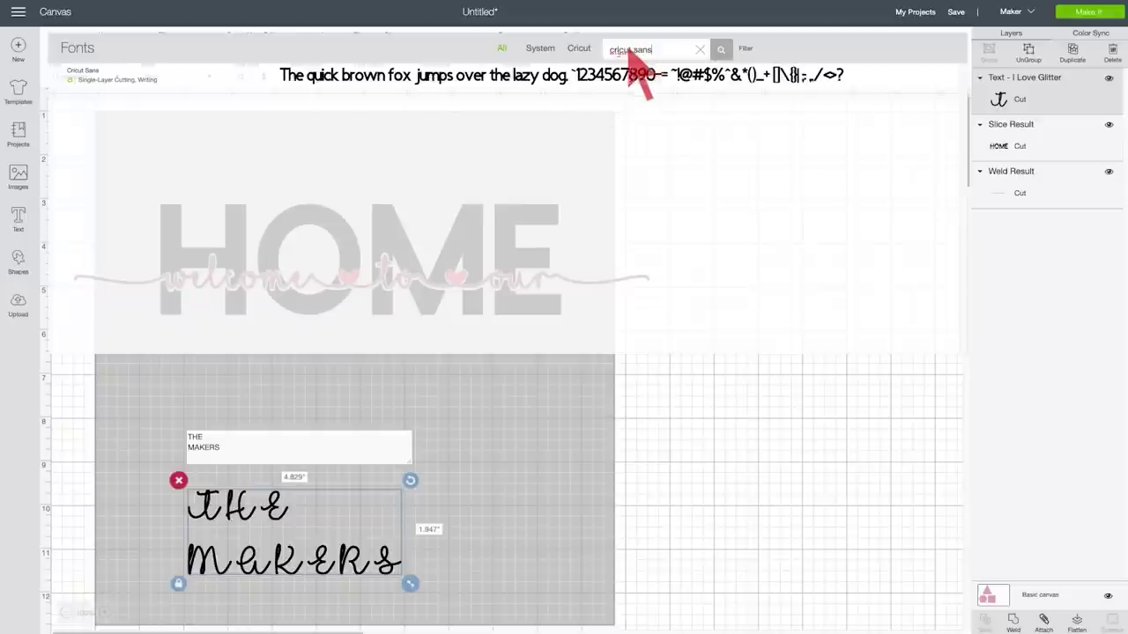
pyautogui.click(456, 86)
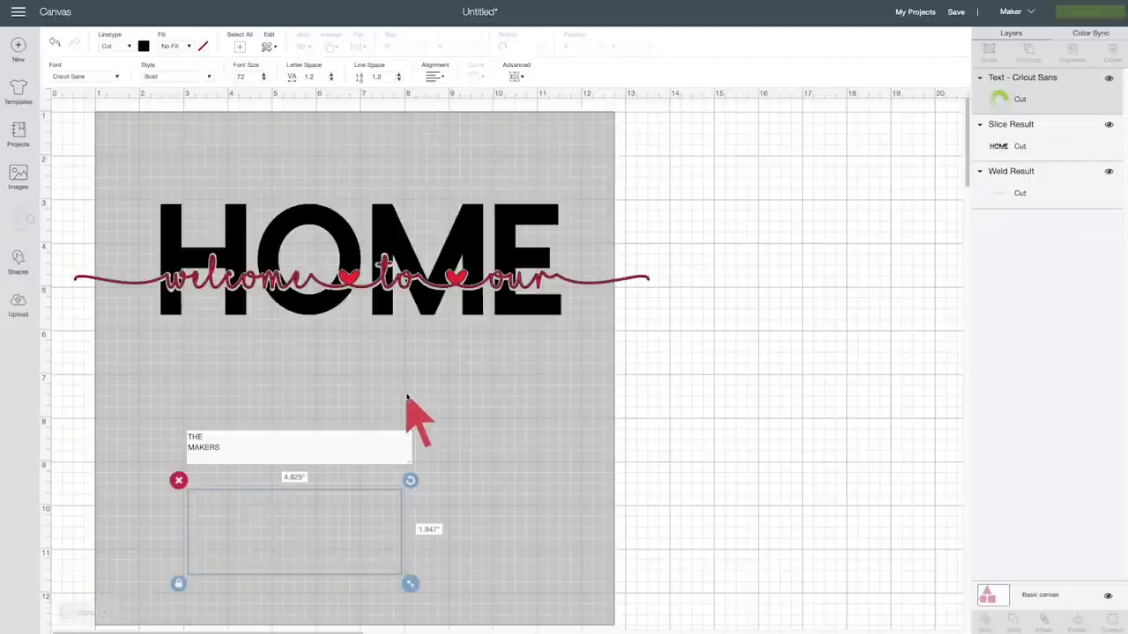
pyautogui.click(434, 78)
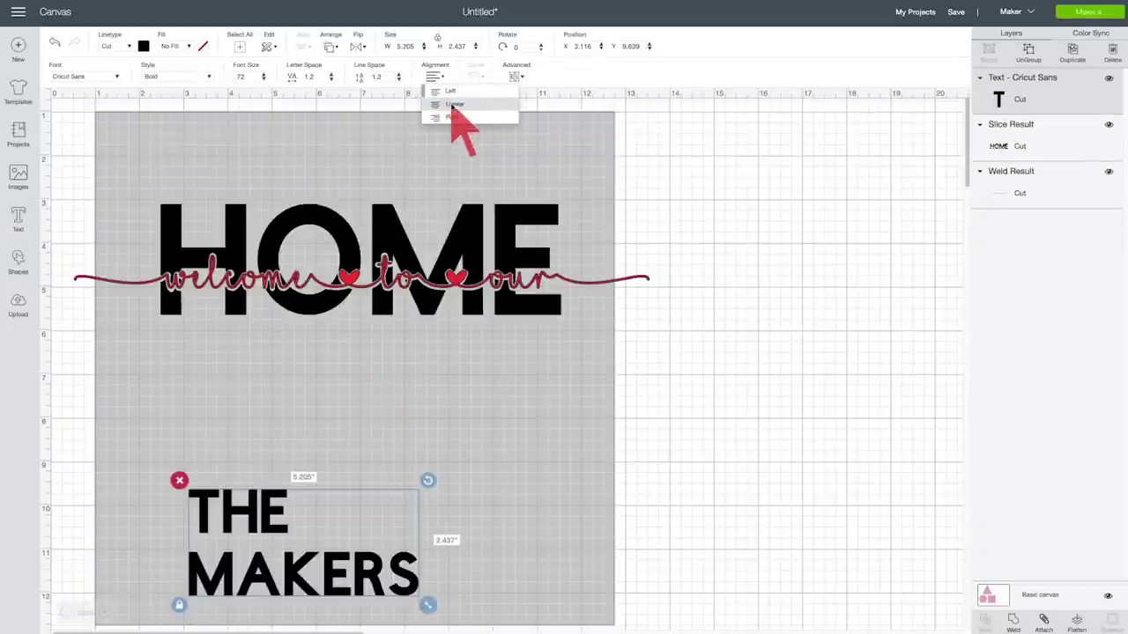
pyautogui.click(452, 105)
pyautogui.moveTo(373, 599); pyautogui.dragTo(405, 477)
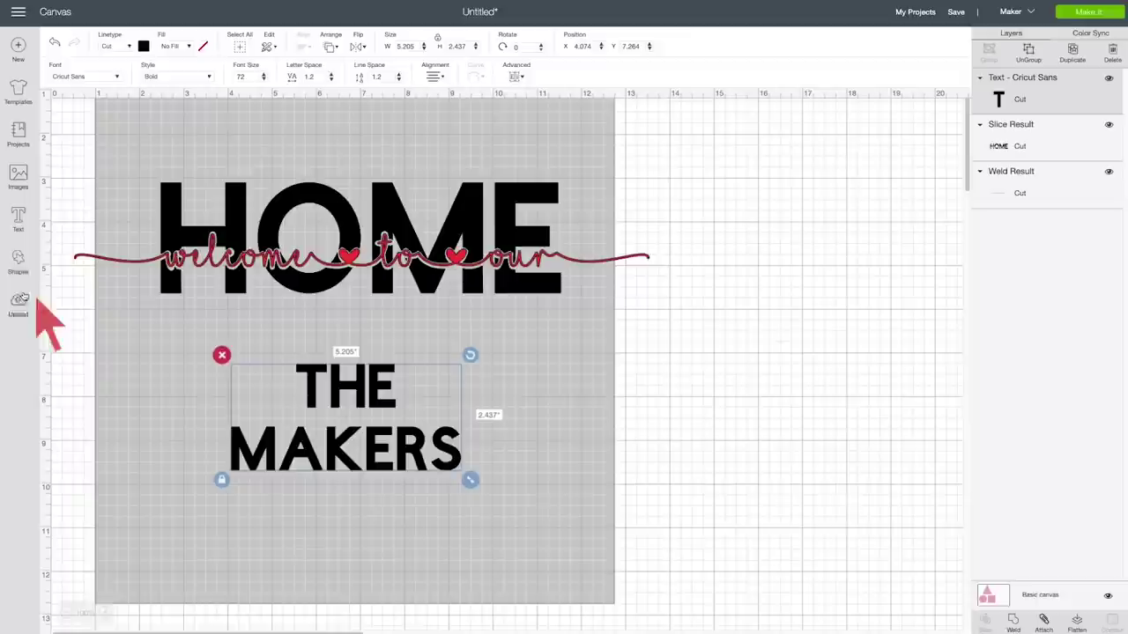
pyautogui.click(21, 219)
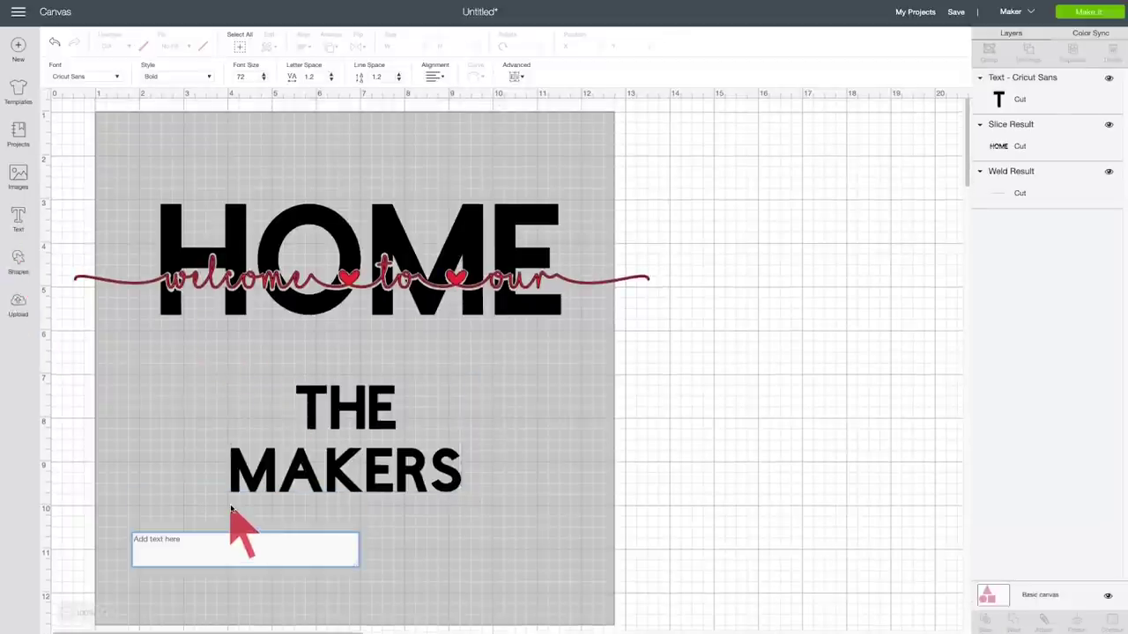
# Type 'est 2017', shrink it to subtitle size, and raise it together with THE MAKERS
pyautogui.write('est 20')
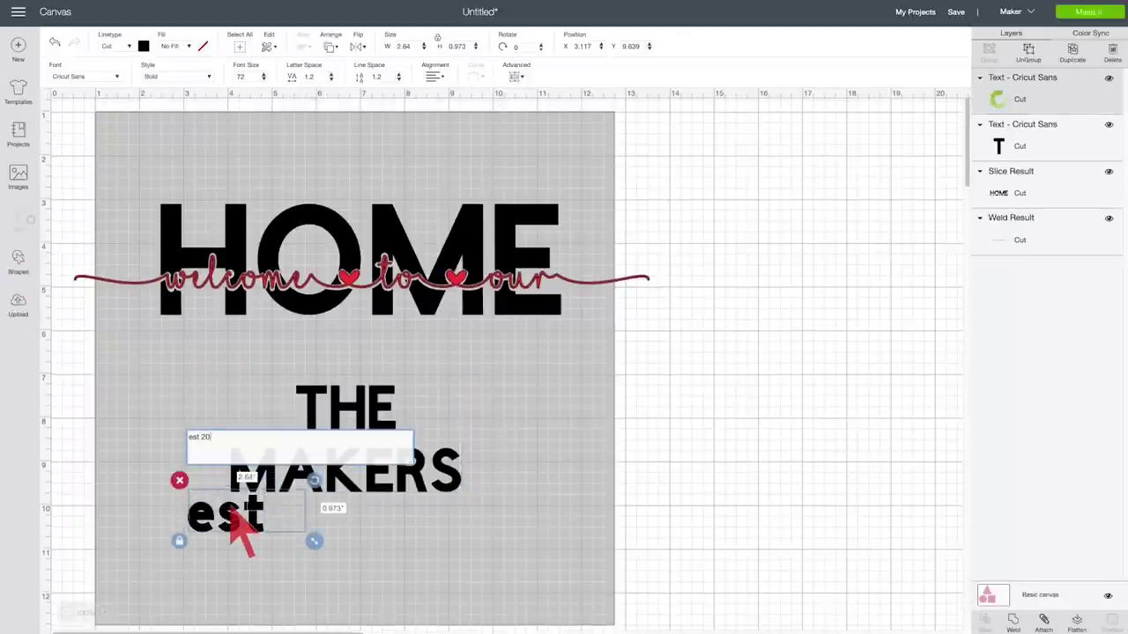
pyautogui.write('17')
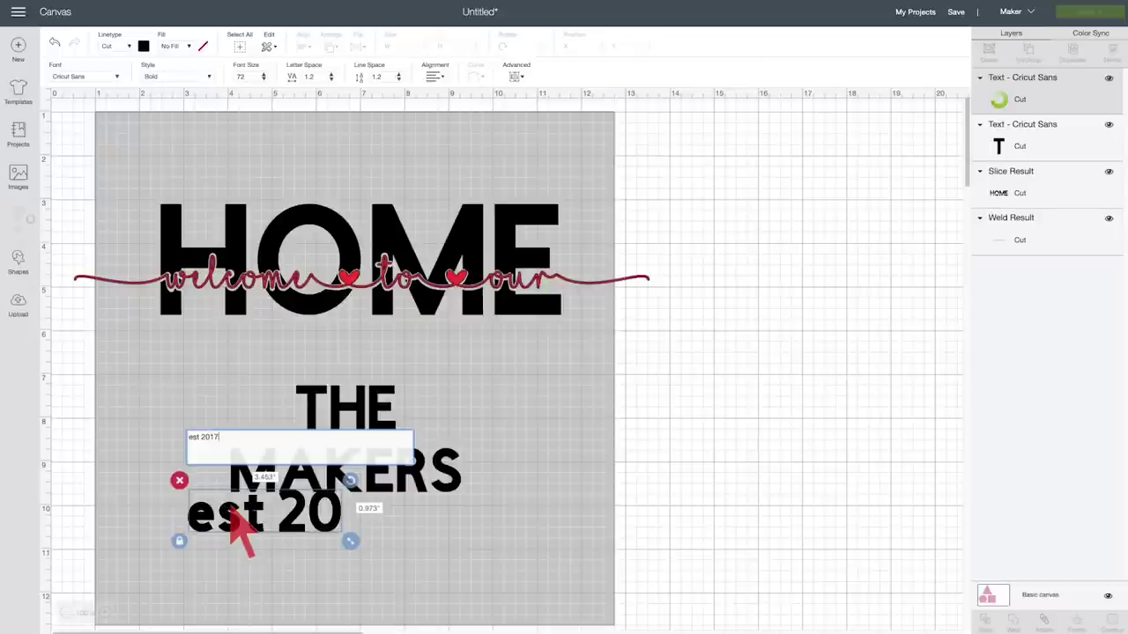
pyautogui.moveTo(392, 539)
pyautogui.mouseDown()
pyautogui.moveTo(329, 494)
pyautogui.moveTo(310, 502)
pyautogui.moveTo(382, 540)
pyautogui.mouseUp()
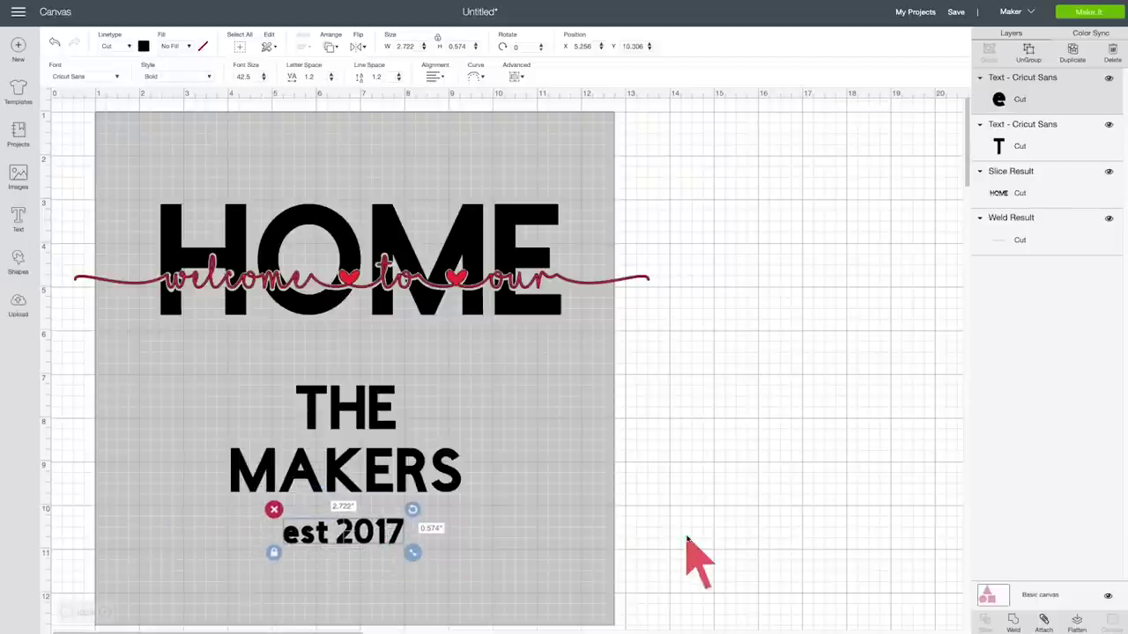
pyautogui.scroll(-1, 687, 539)
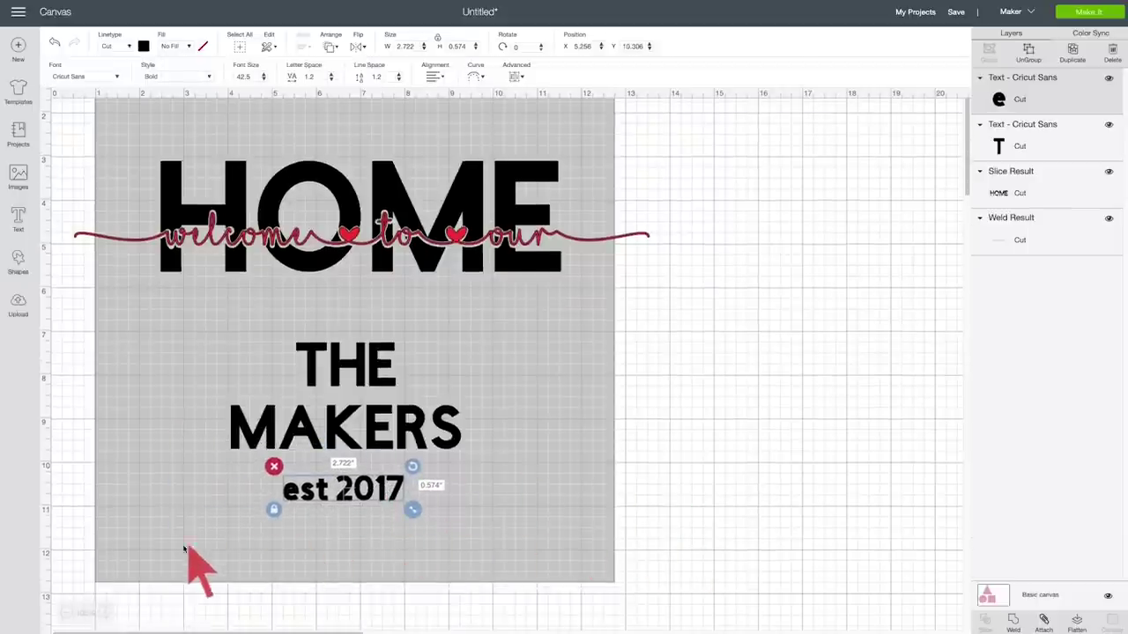
pyautogui.keyDown('shift'); pyautogui.click(374, 440); pyautogui.keyUp('shift')
pyautogui.moveTo(374, 440); pyautogui.dragTo(375, 422)
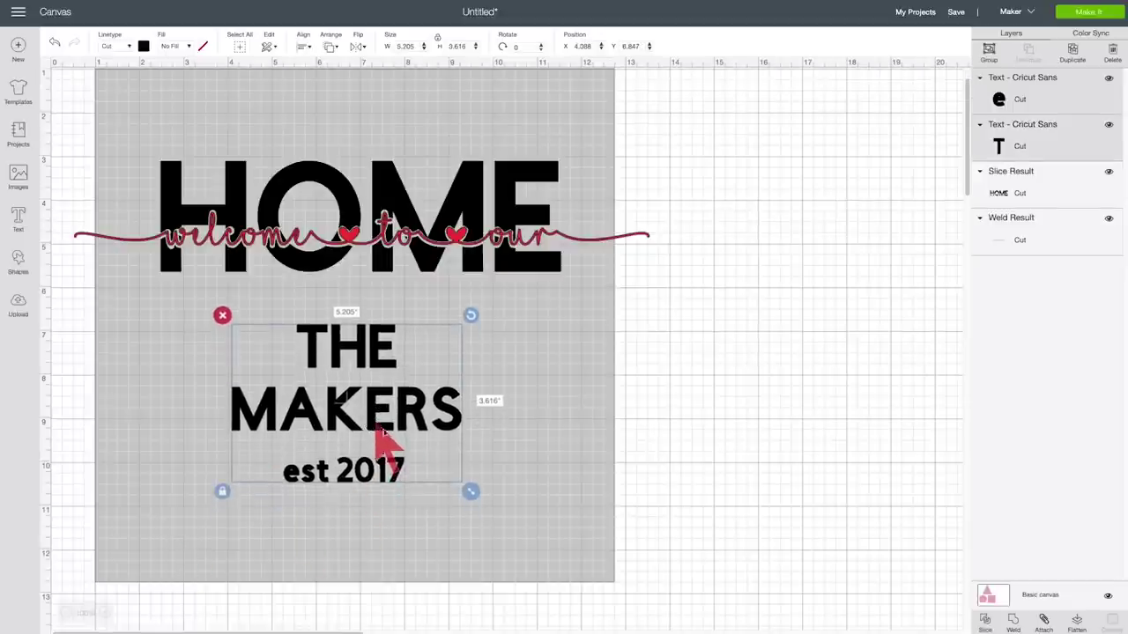
pyautogui.click(637, 477)
pyautogui.click(351, 461)
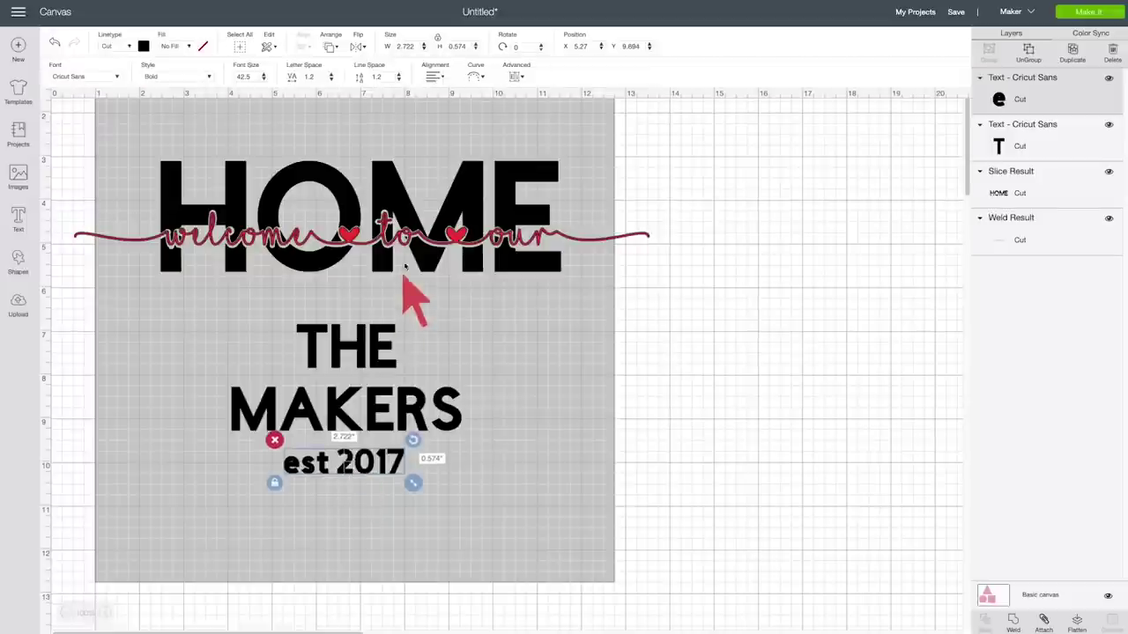
# Pick the I Love Glitter three-hearts swash glyph in Font Book and start a new text box
pyautogui.scroll(1, 554, 483)
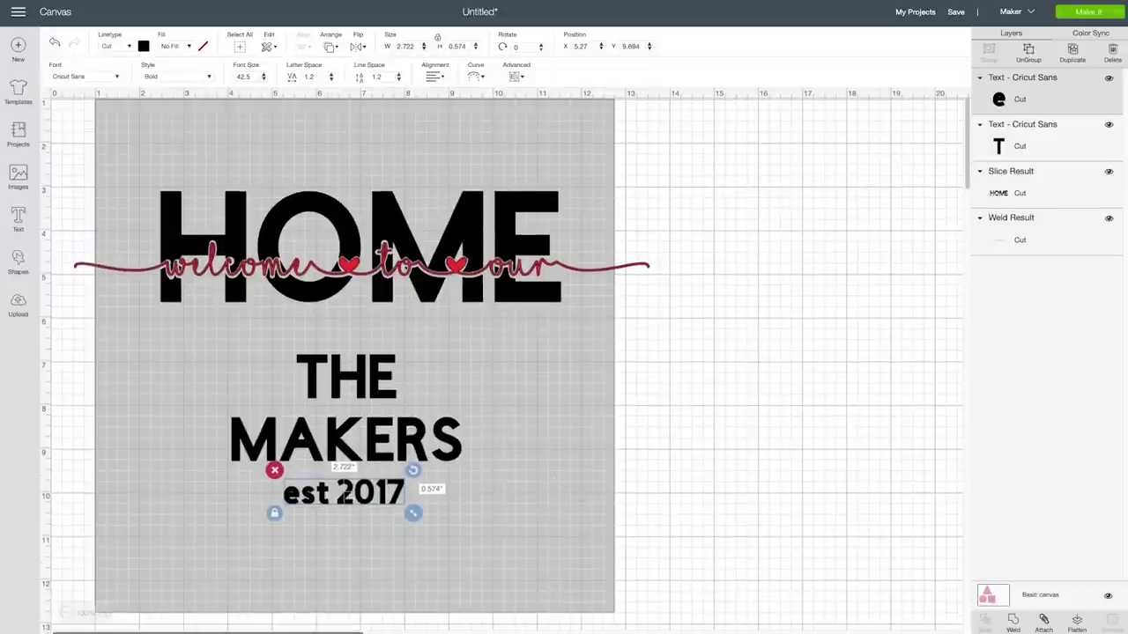
pyautogui.press('super+Tab')
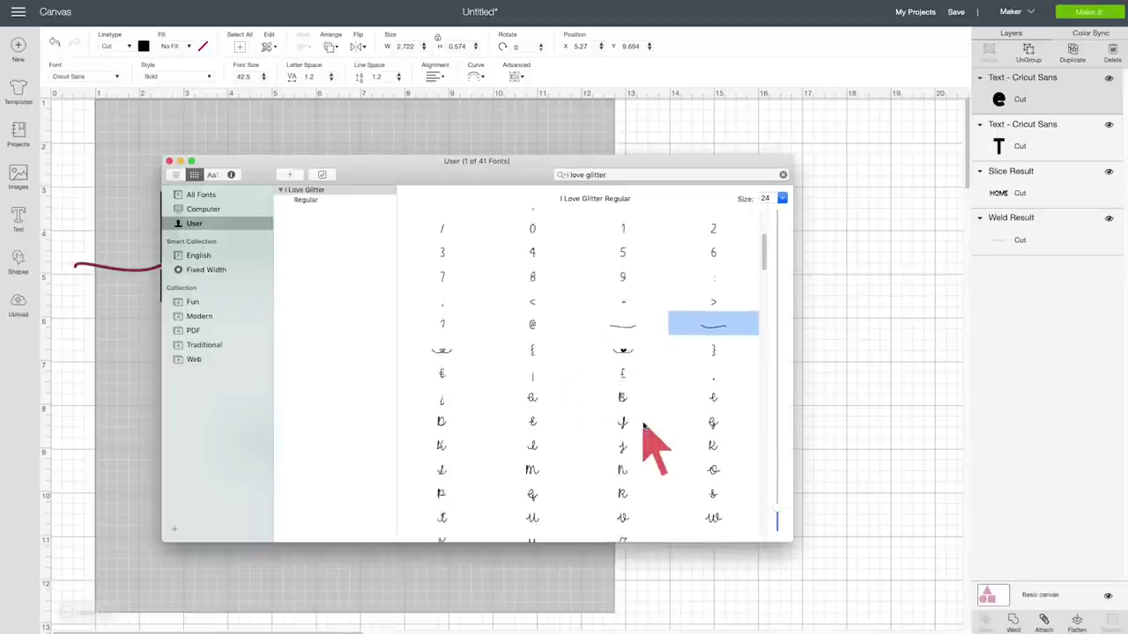
pyautogui.scroll(-10, 647, 441)
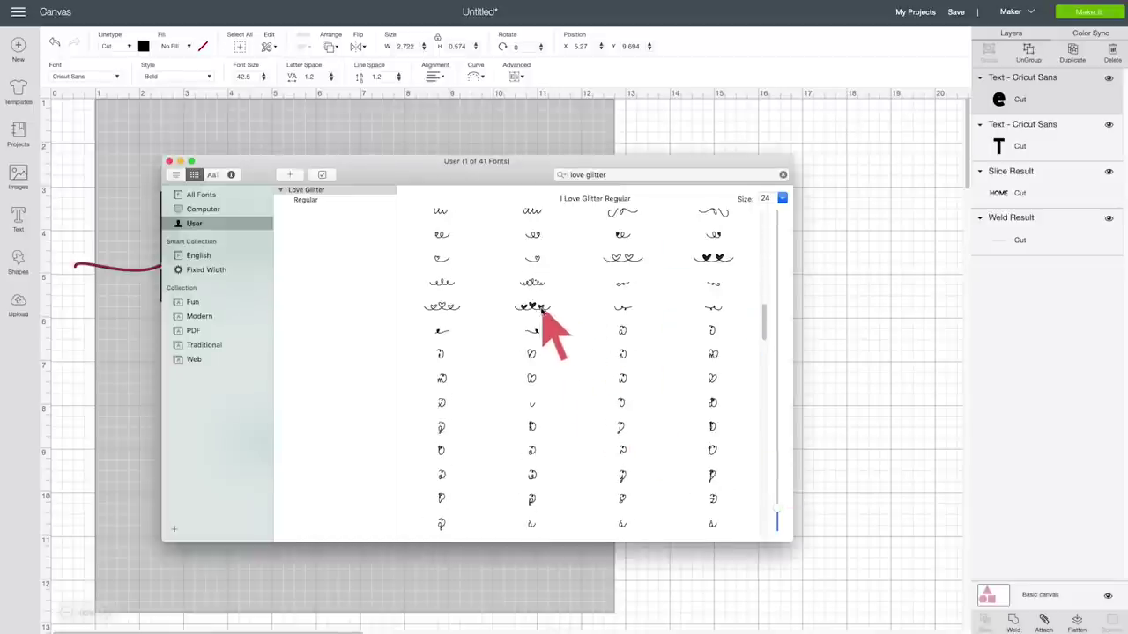
pyautogui.click(537, 310)
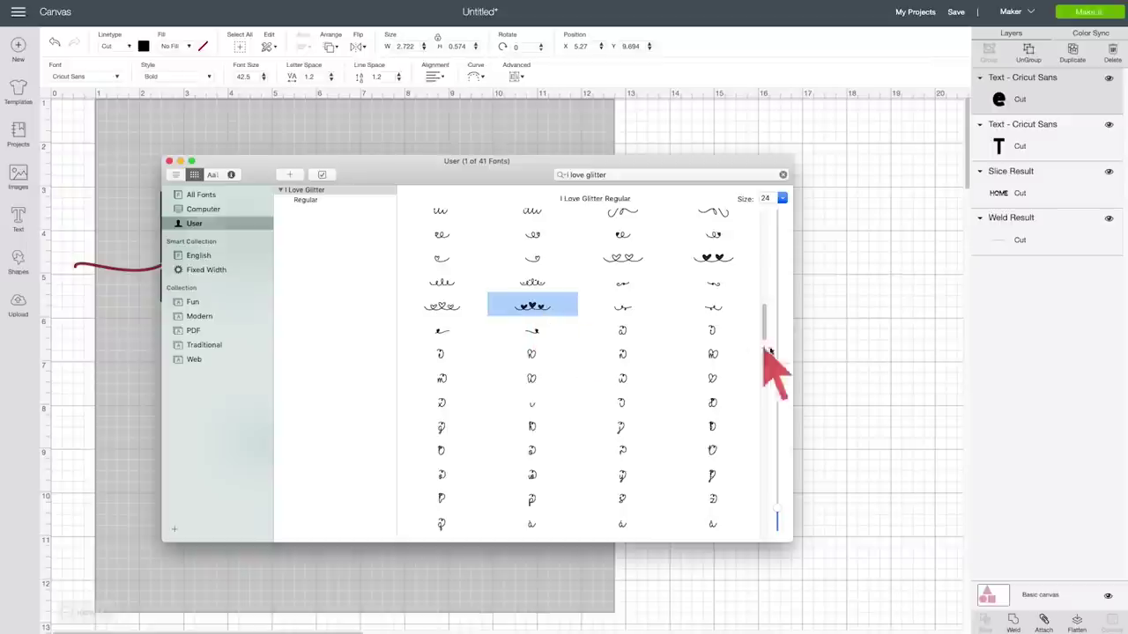
pyautogui.click(823, 345)
pyautogui.click(18, 218)
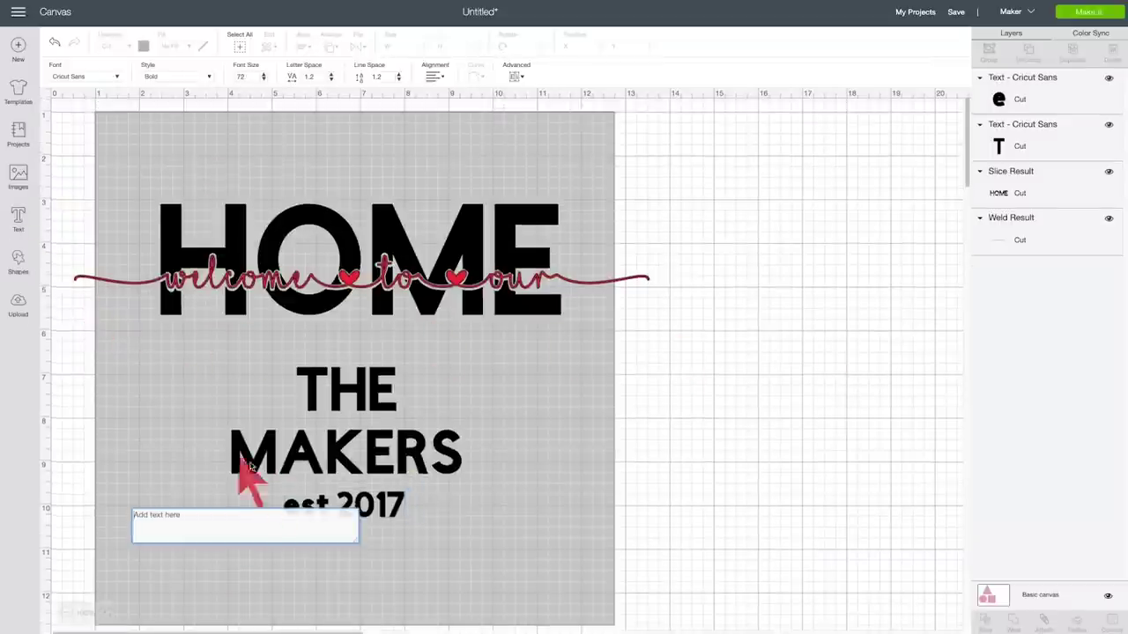
# Paste the heart glyph, set it to I Love Glitter, and place it below est 2017
pyautogui.write('♥')
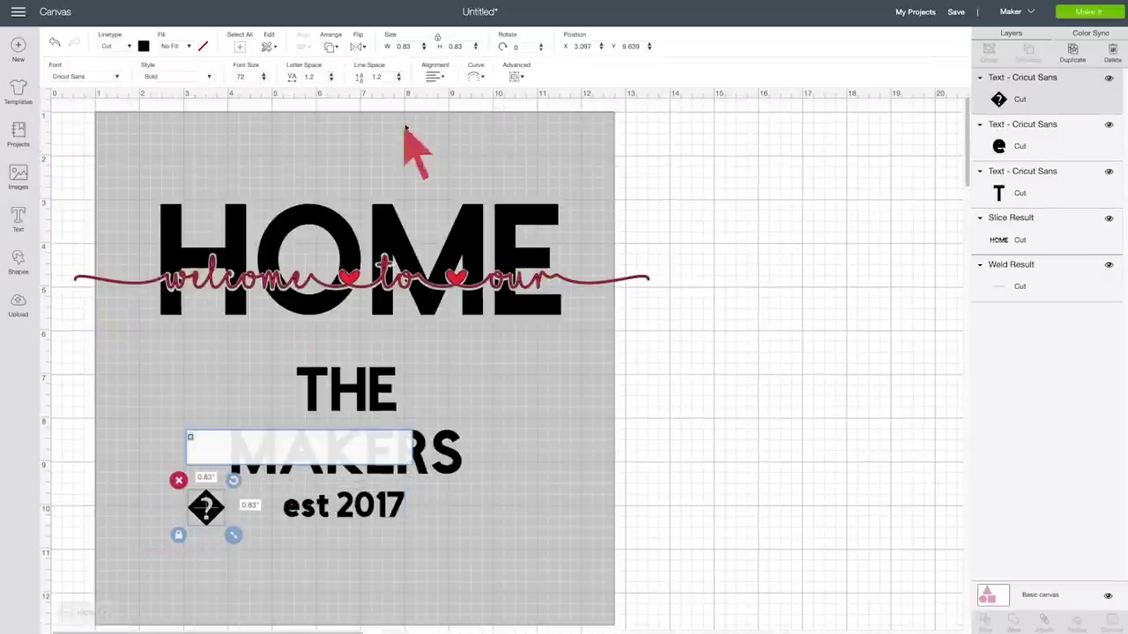
pyautogui.click(104, 76)
pyautogui.tripleClick(620, 51)
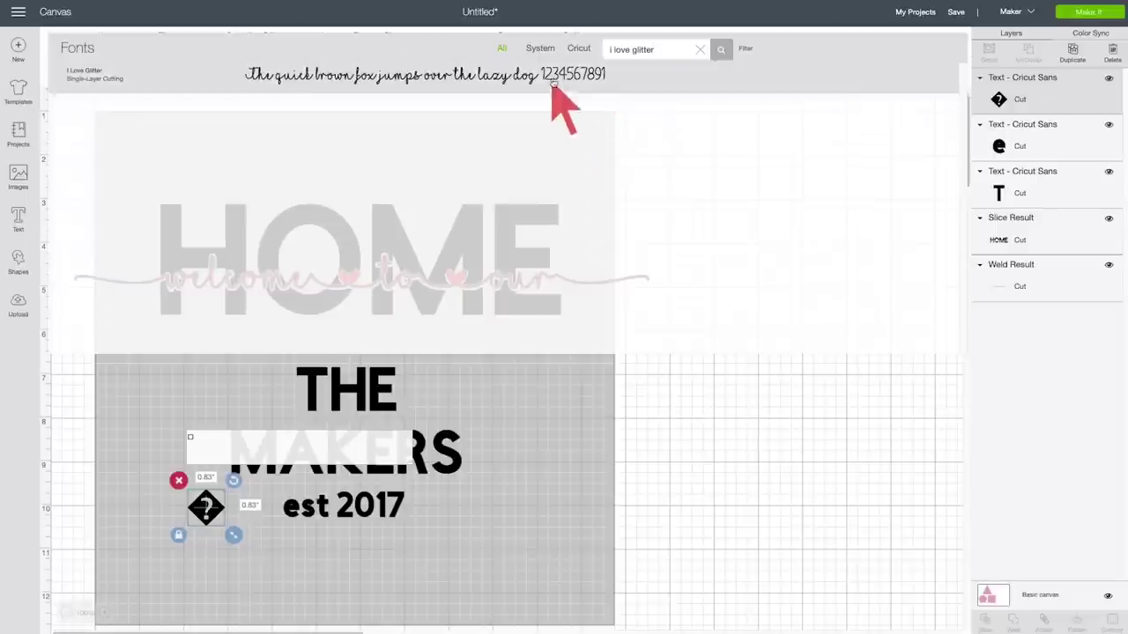
pyautogui.click(548, 76)
pyautogui.moveTo(282, 541); pyautogui.dragTo(353, 599)
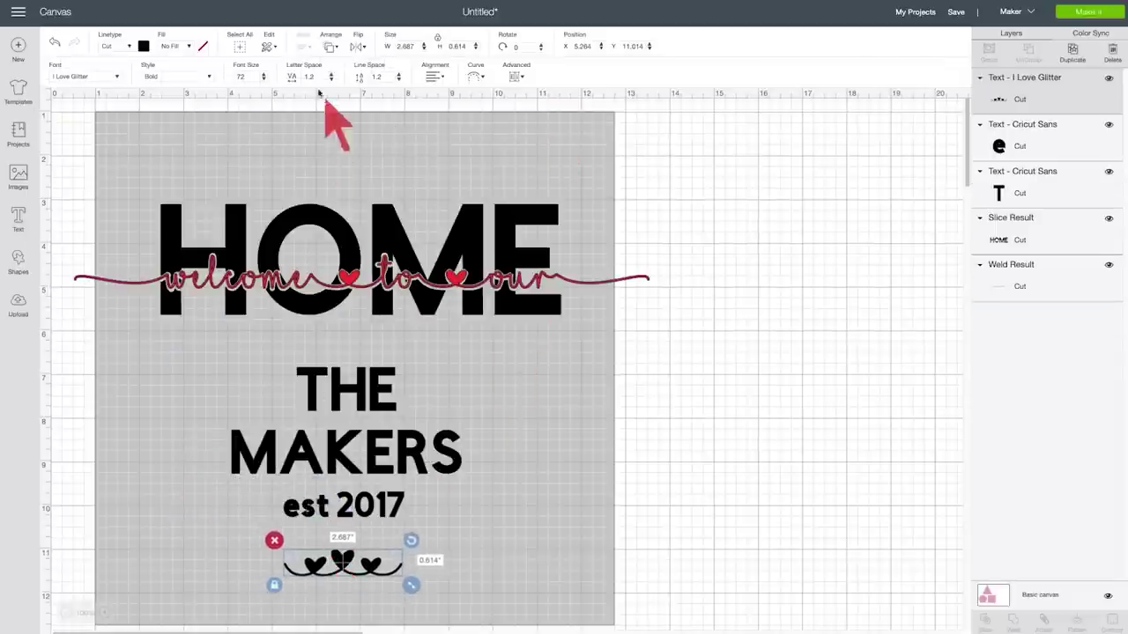
# Colour the three-hearts flourish red
pyautogui.click(144, 46)
pyautogui.click(156, 126)
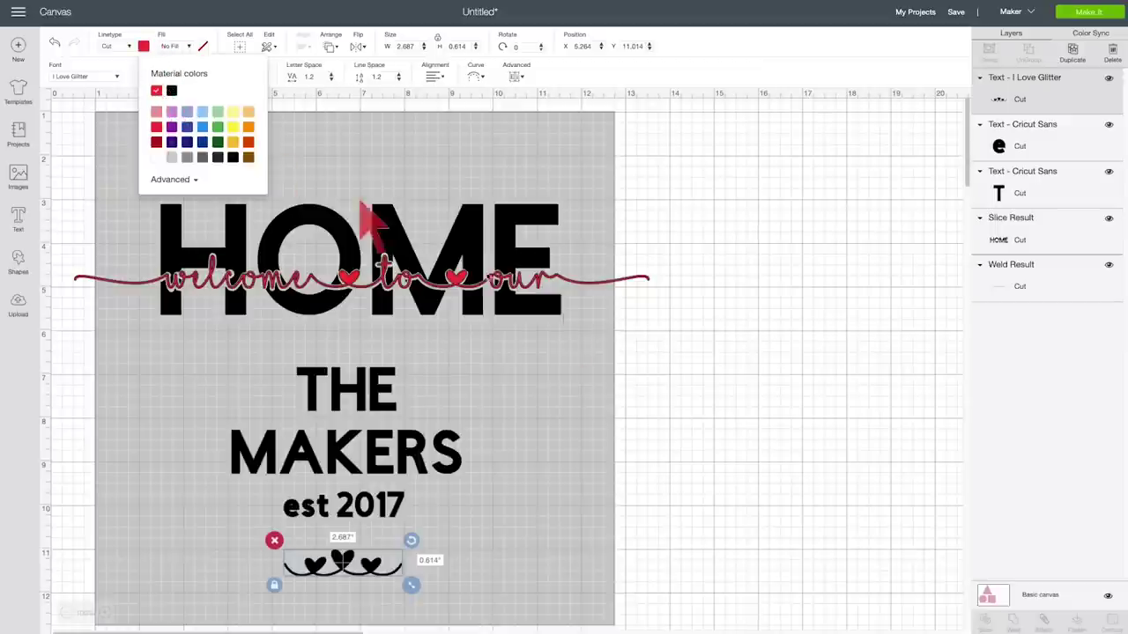
pyautogui.click(663, 408)
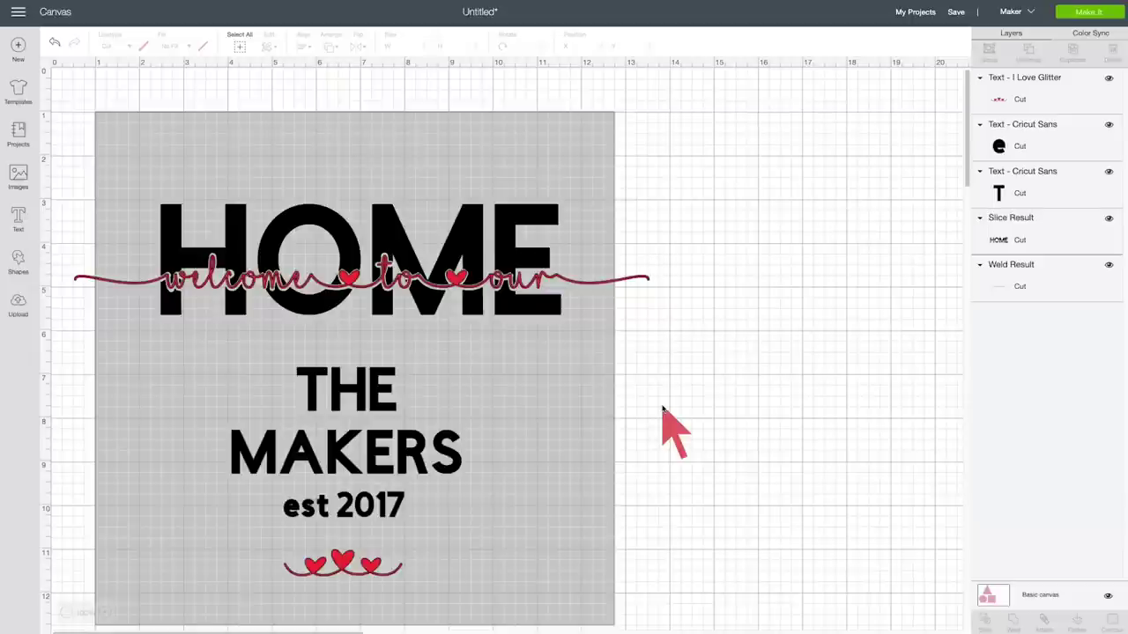
pyautogui.scroll(-3, 663, 408)
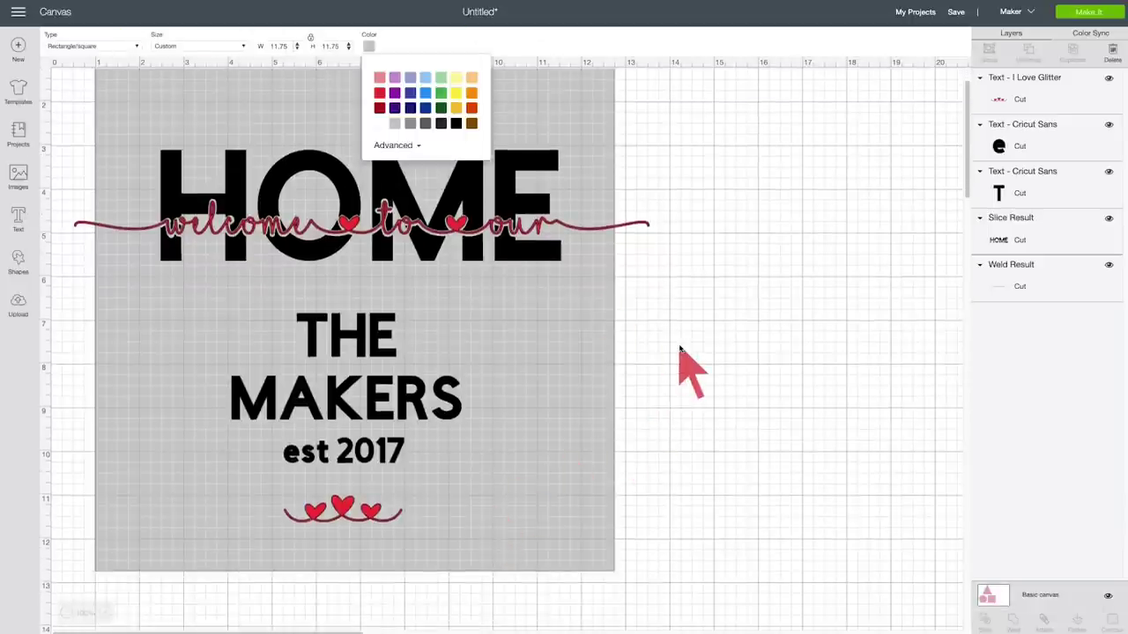
pyautogui.click(679, 365)
# Select the whole design and centre all pieces horizontally on each other
pyautogui.moveTo(560, 604); pyautogui.dragTo(150, 292)
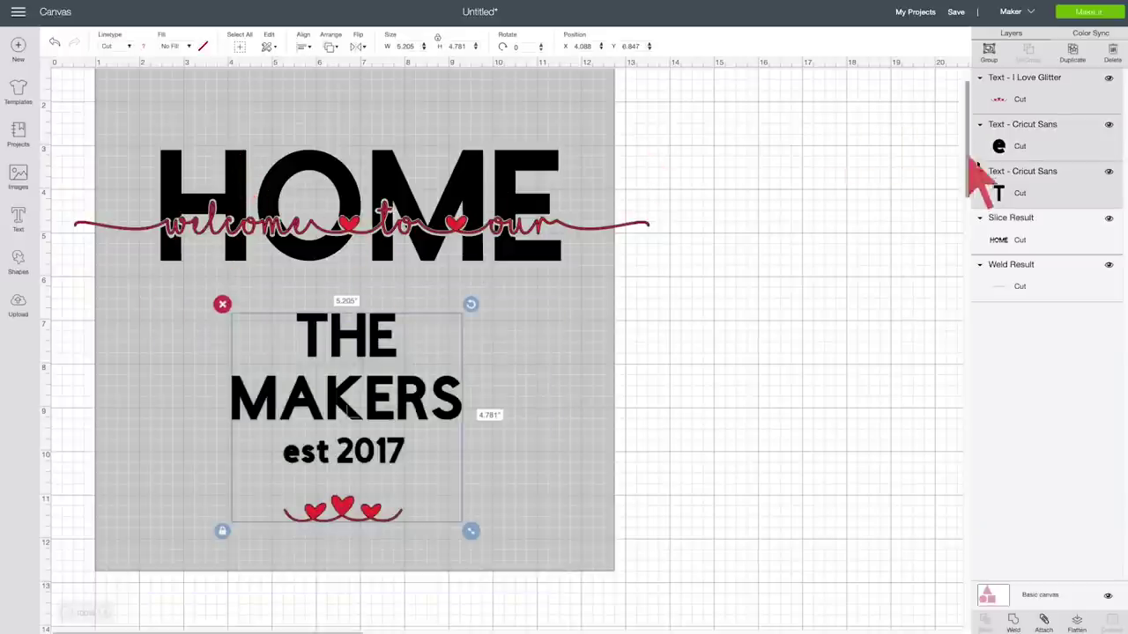
pyautogui.click(1015, 236)
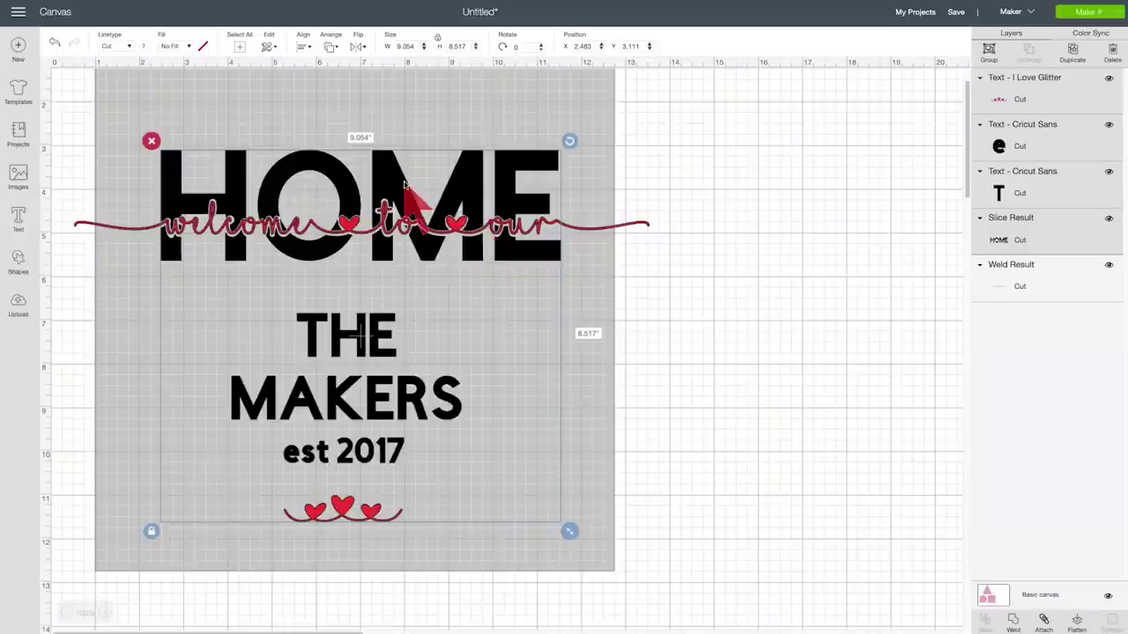
pyautogui.click(715, 478)
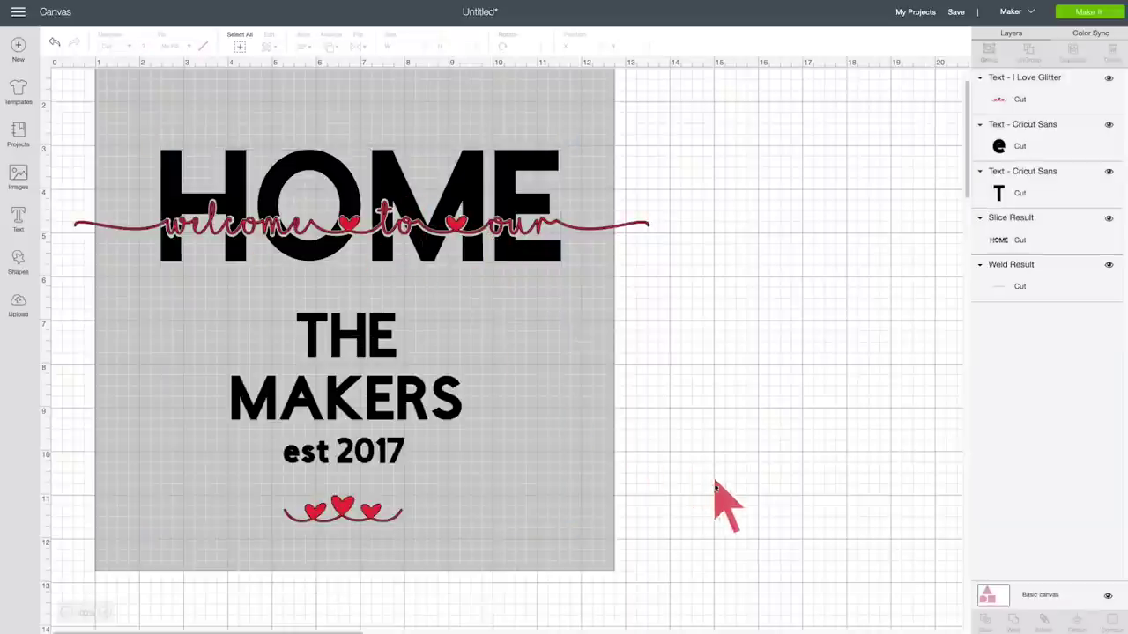
pyautogui.moveTo(702, 606); pyautogui.dragTo(58, 132)
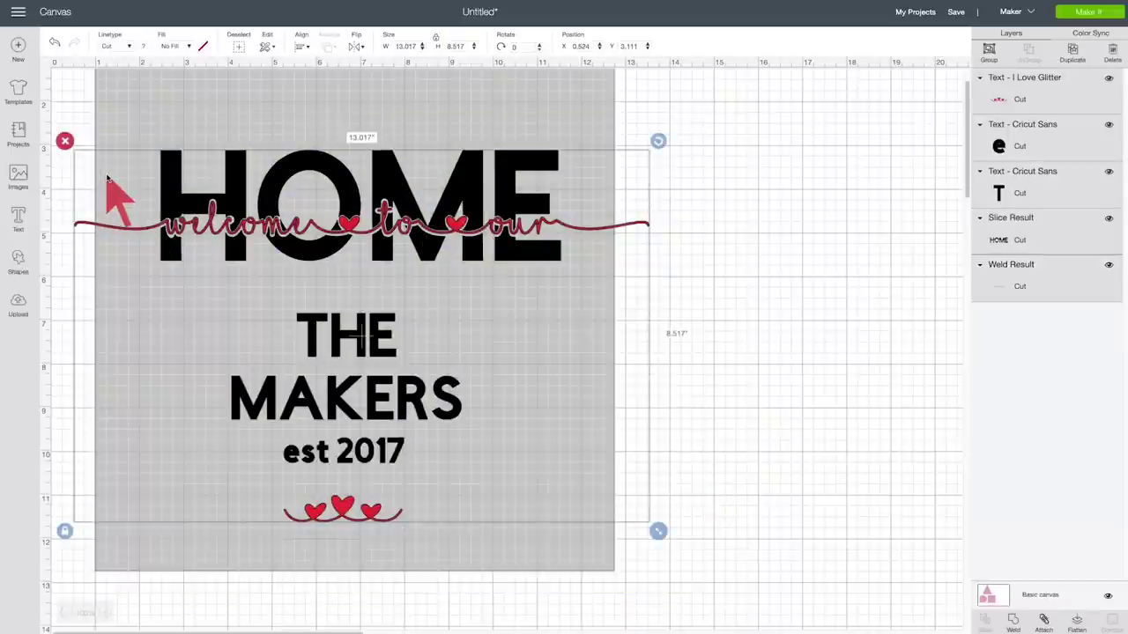
pyautogui.click(302, 46)
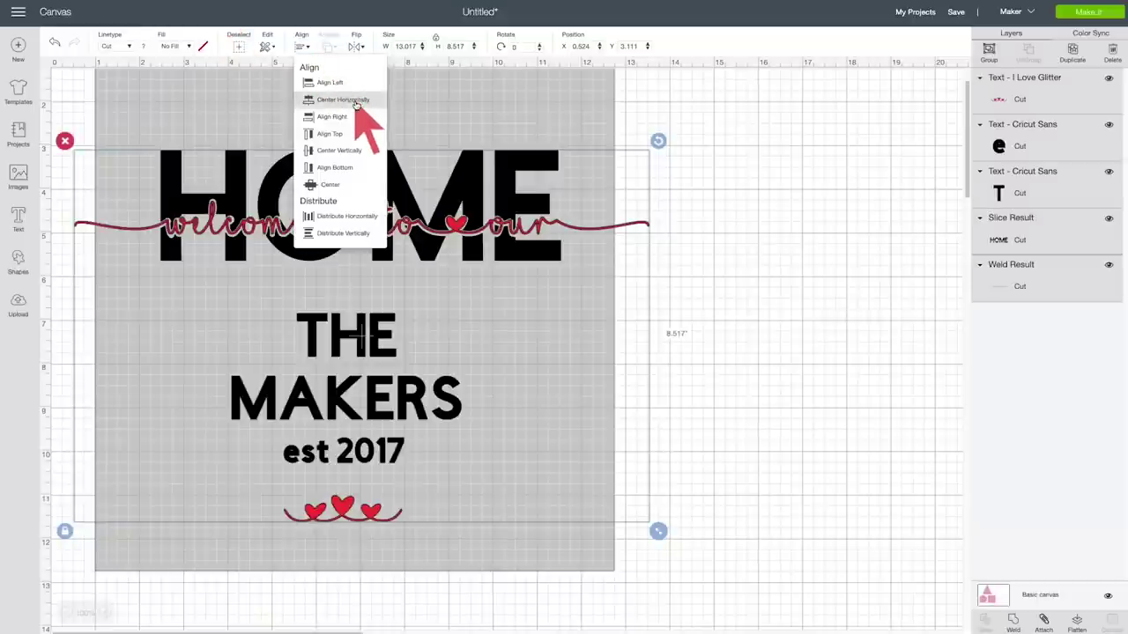
pyautogui.click(356, 102)
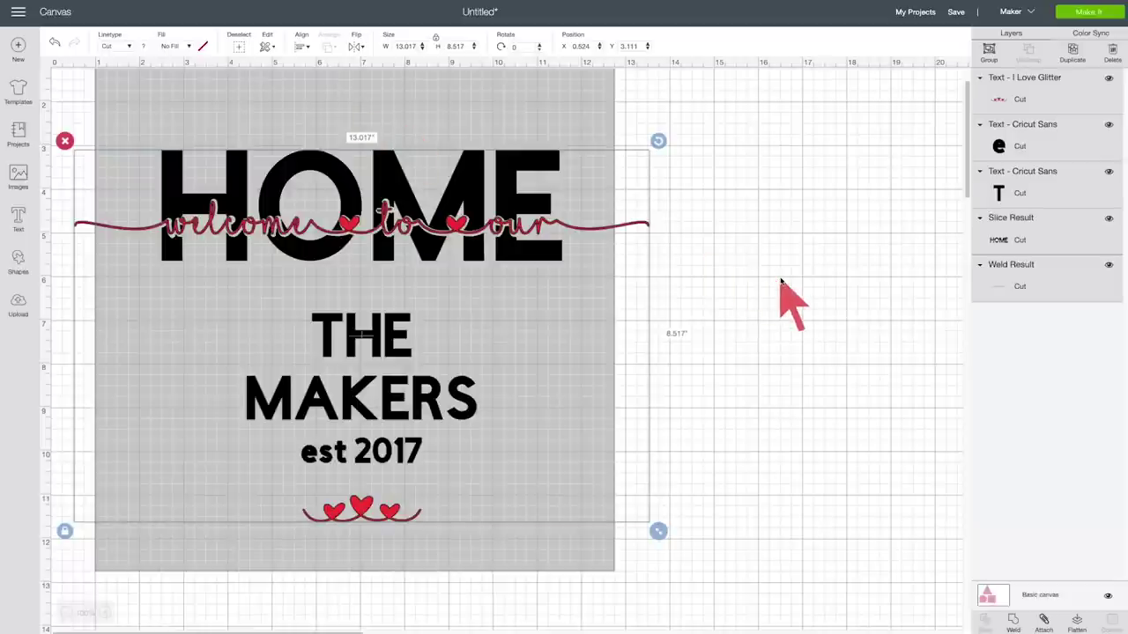
# Drop the welcome line from the selection and fine-tune the lettering's horizontal position
pyautogui.keyDown('shift'); pyautogui.click(1029, 284); pyautogui.keyUp('shift')
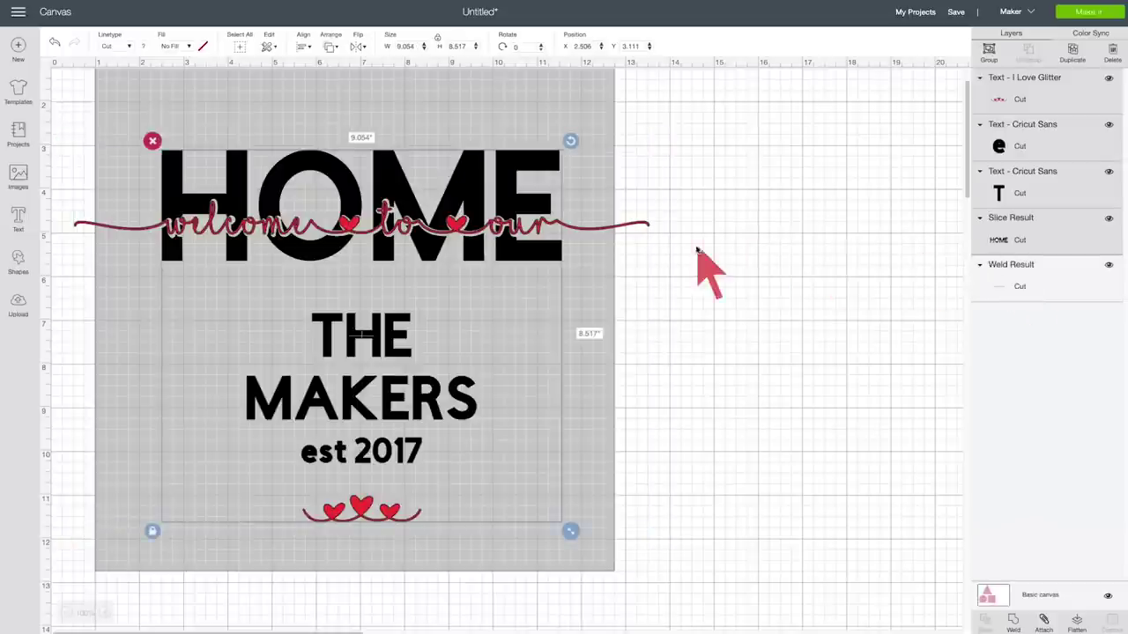
pyautogui.press('Left')
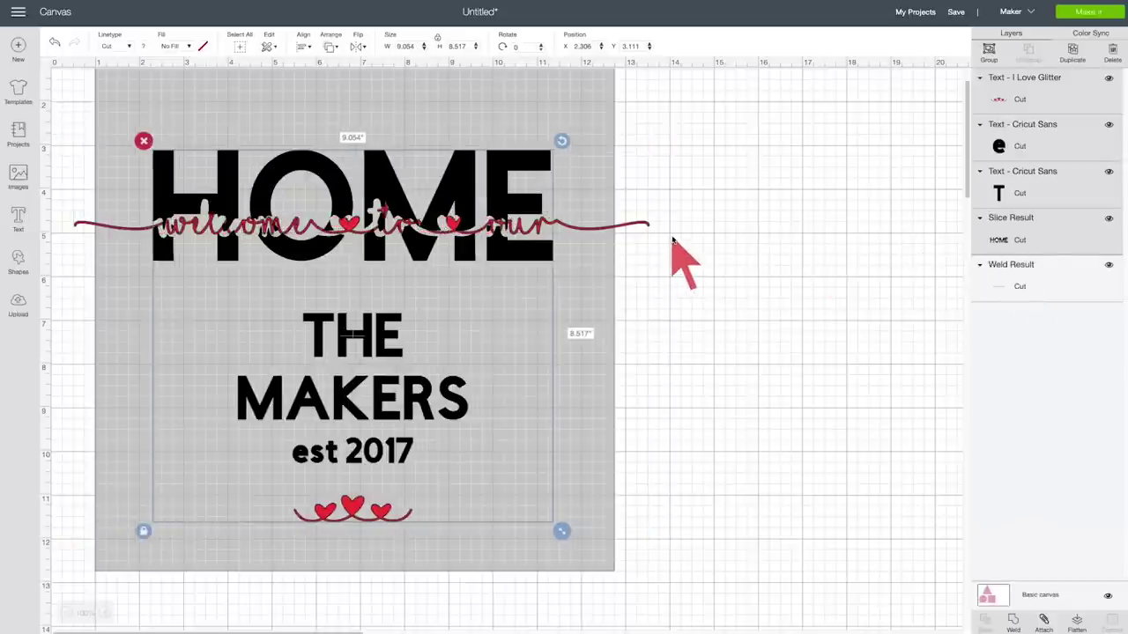
pyautogui.press('Right')
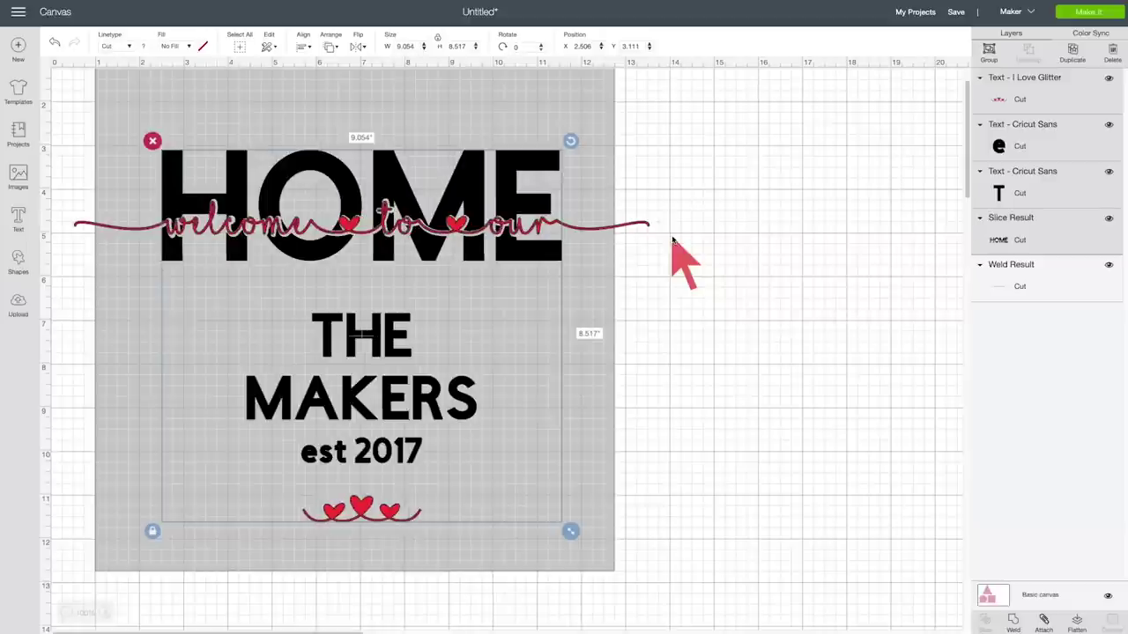
pyautogui.moveTo(512, 177); pyautogui.dragTo(511, 177)
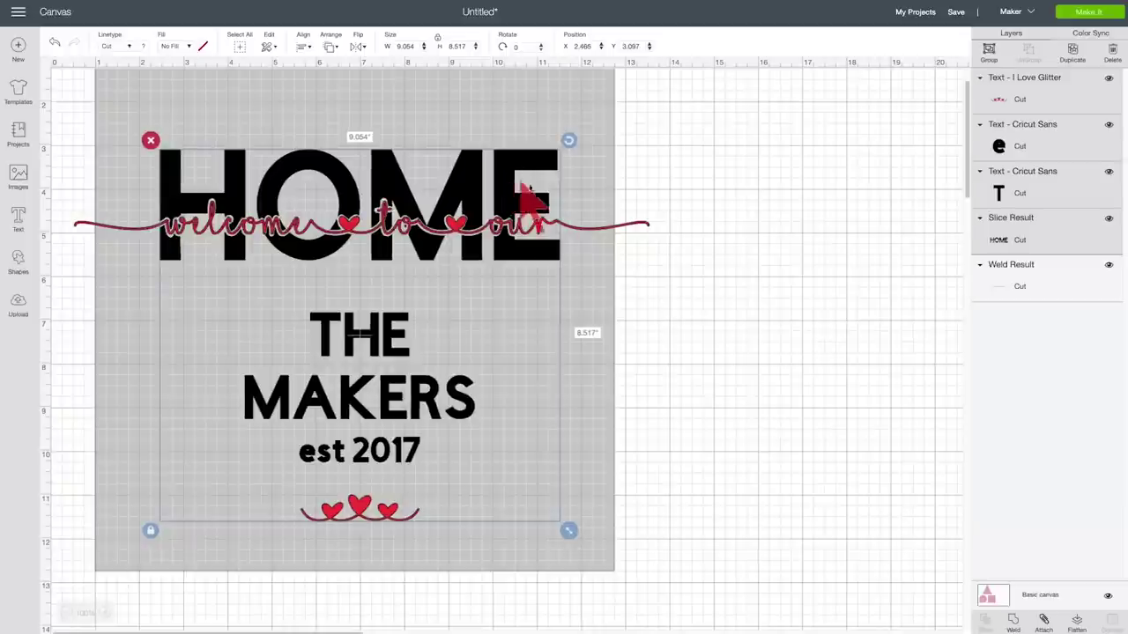
pyautogui.click(764, 301)
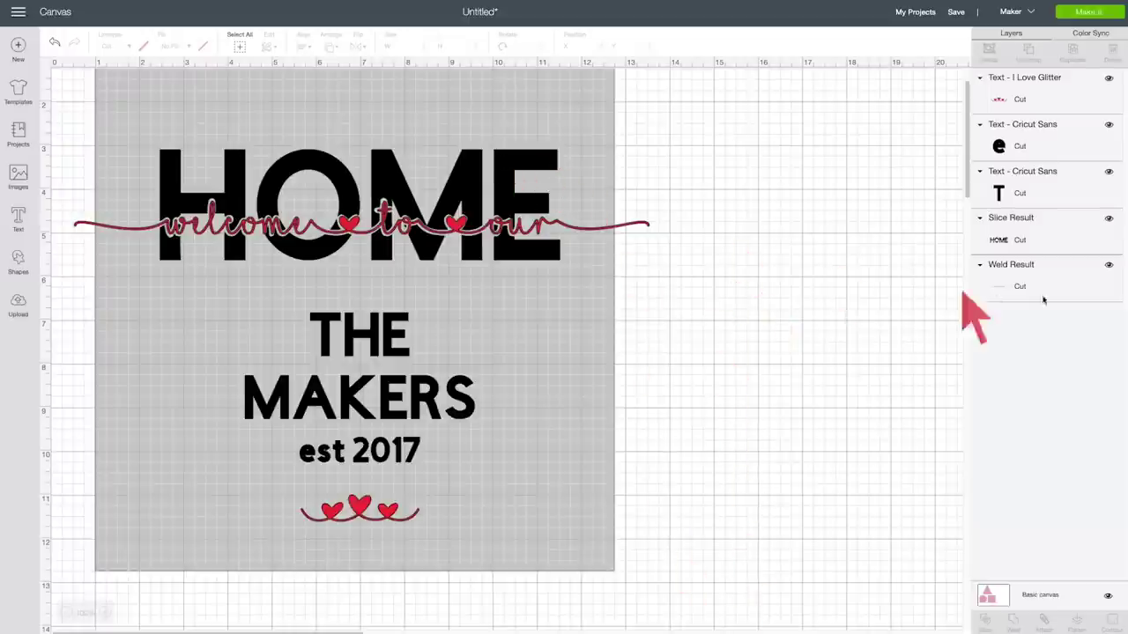
# Attach HOME, THE MAKERS and est 2017 into one 9.054 × 7.157 in group
pyautogui.click(506, 181)
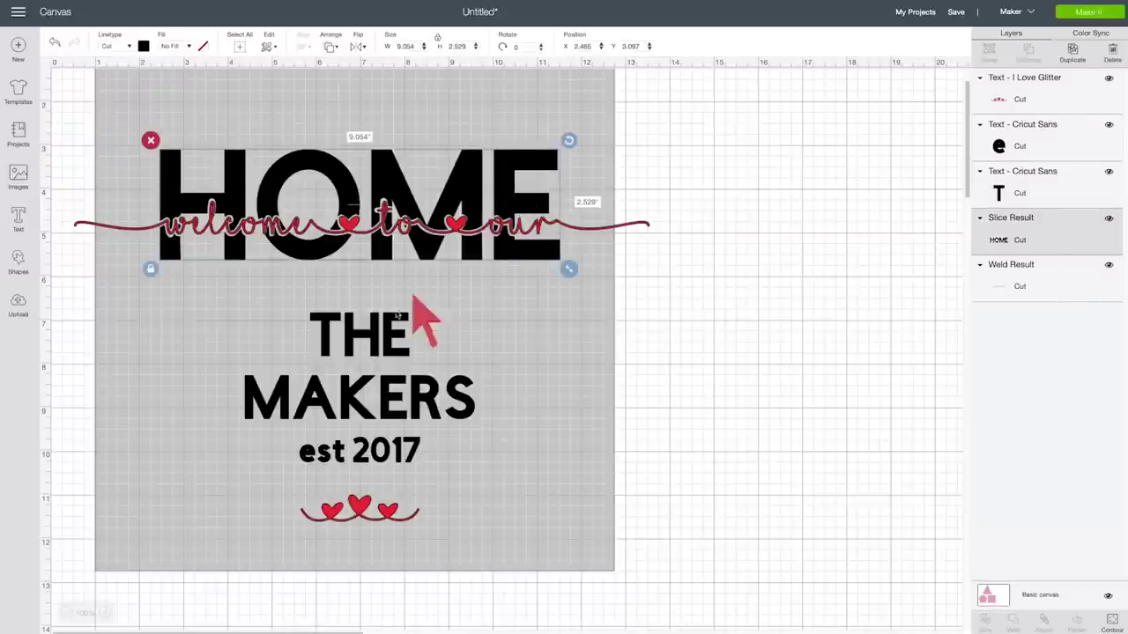
pyautogui.keyDown('shift'); pyautogui.click(395, 375); pyautogui.keyUp('shift')
pyautogui.keyDown('shift'); pyautogui.click(394, 449); pyautogui.keyUp('shift')
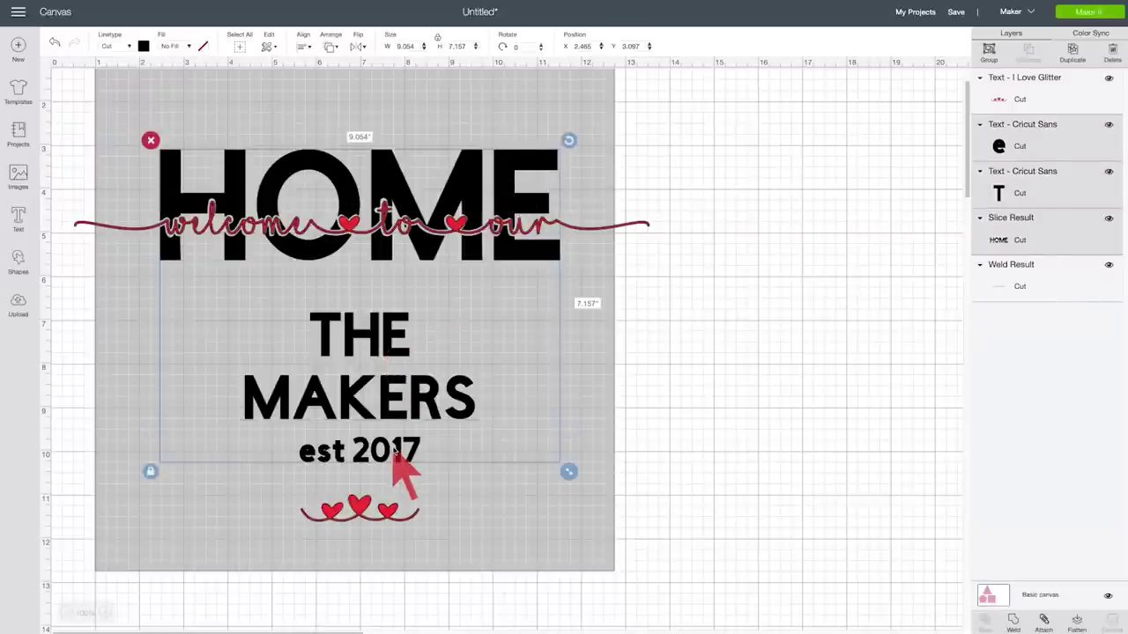
pyautogui.click(1042, 621)
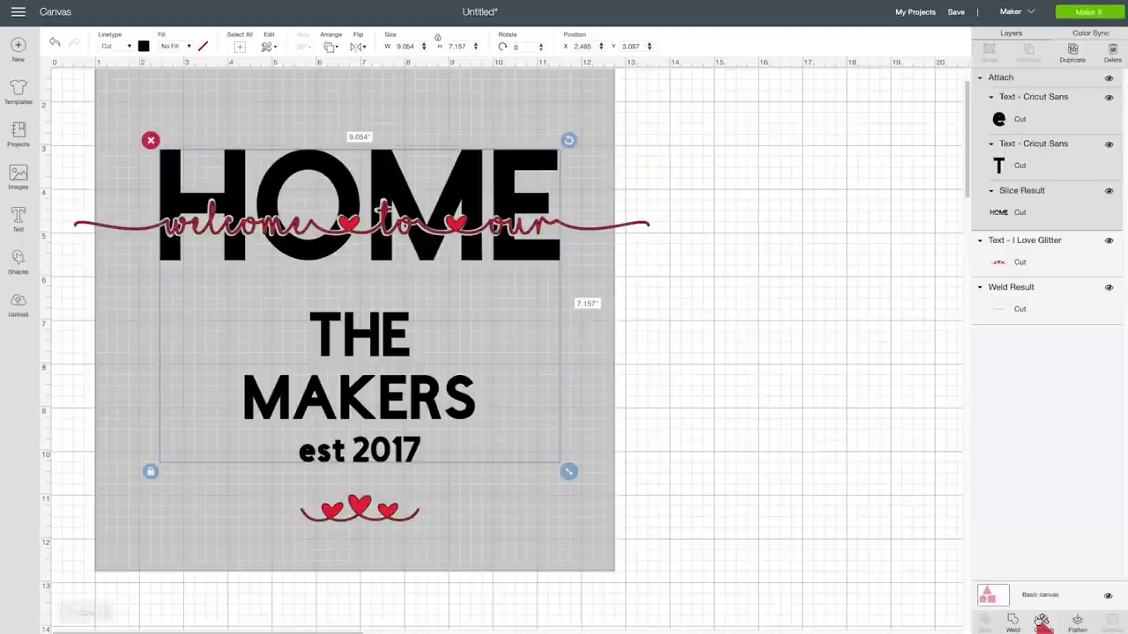
pyautogui.click(1088, 12)
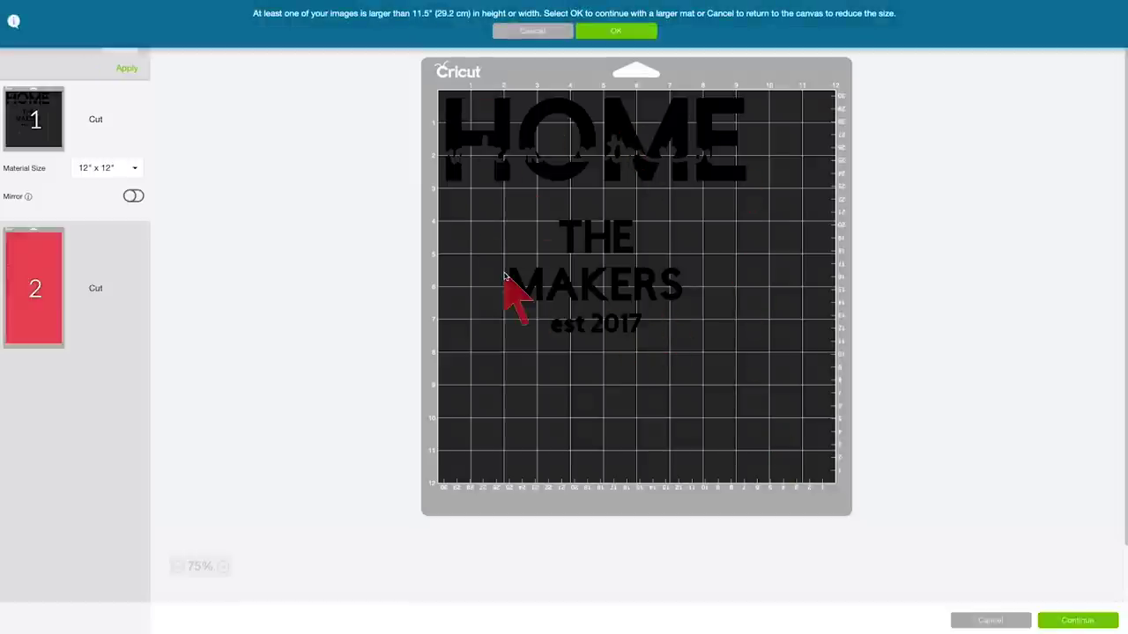
pyautogui.click(29, 276)
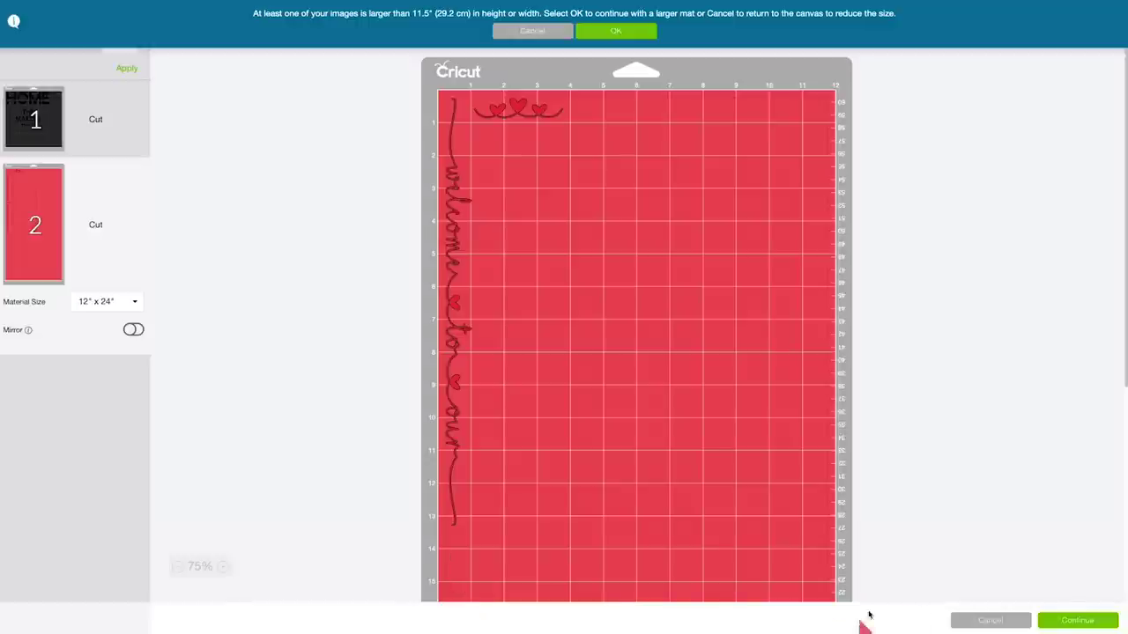
pyautogui.click(971, 621)
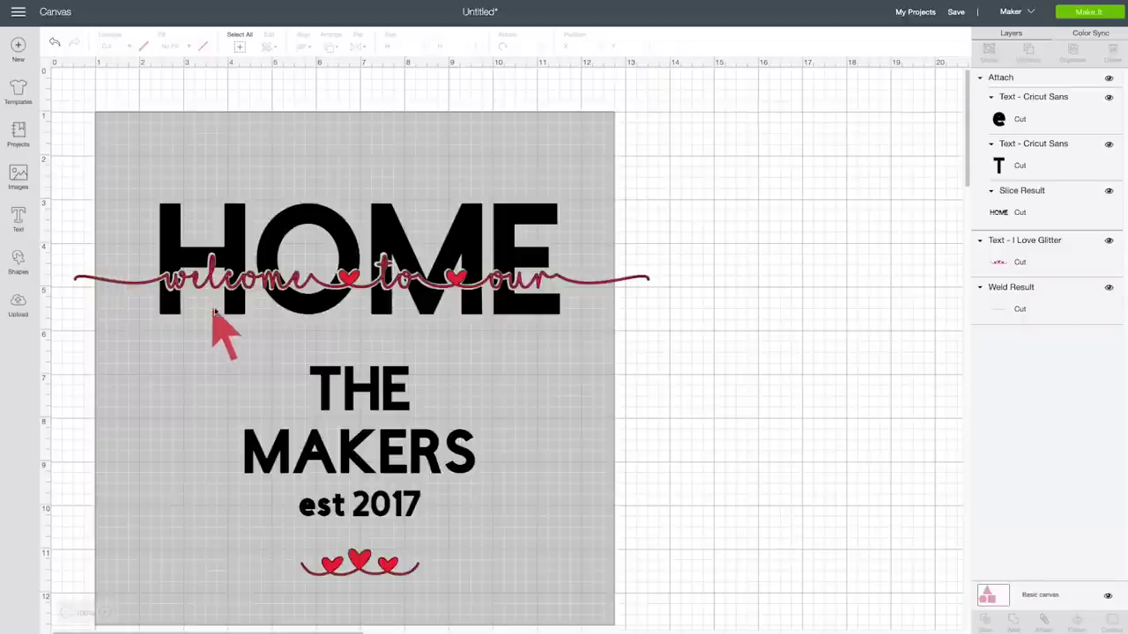
# Resize the whole sign to 11.476 in wide and reposition it on the canvas
pyautogui.moveTo(696, 592); pyautogui.dragTo(51, 171)
pyautogui.moveTo(657, 584); pyautogui.dragTo(589, 541)
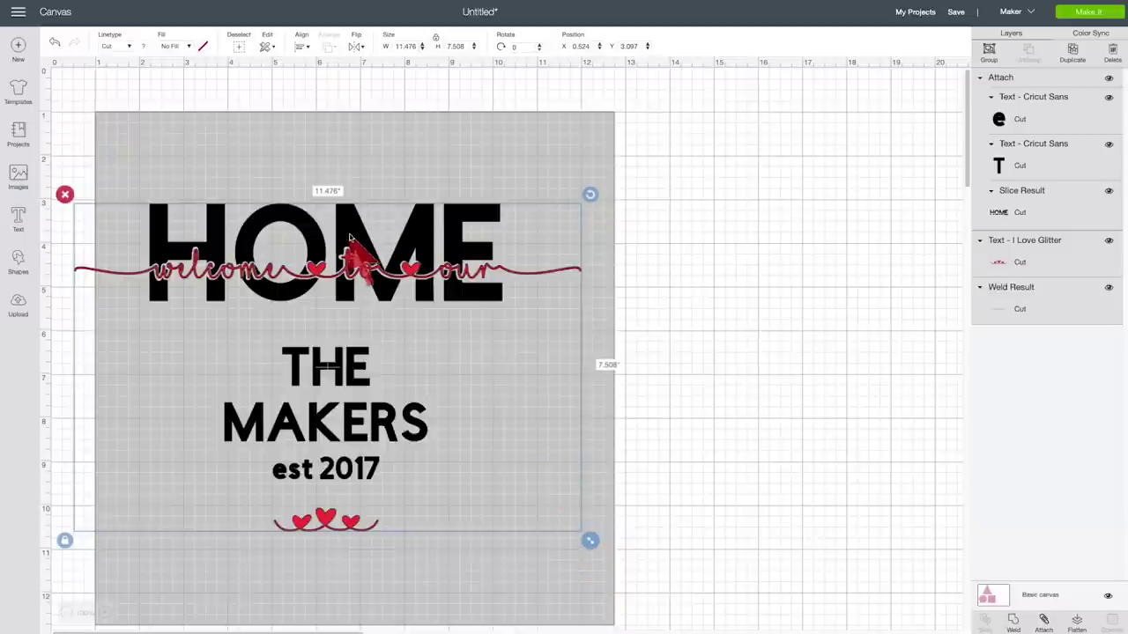
pyautogui.moveTo(349, 236); pyautogui.dragTo(376, 252)
pyautogui.click(709, 444)
pyautogui.moveTo(656, 545); pyautogui.dragTo(226, 379)
pyautogui.click(723, 442)
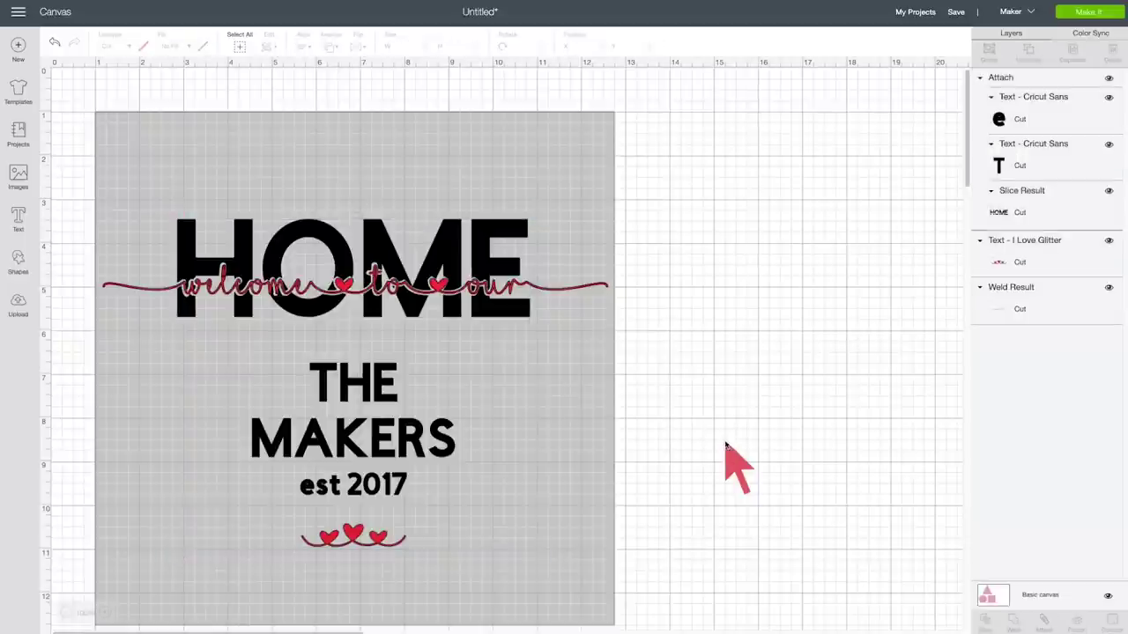
# Lower the hearts slightly, nudge the whole sign up, and send it to the Prepare screen
pyautogui.click(355, 535)
pyautogui.moveTo(355, 535); pyautogui.dragTo(363, 557)
pyautogui.click(687, 542)
pyautogui.moveTo(742, 569); pyautogui.dragTo(150, 211)
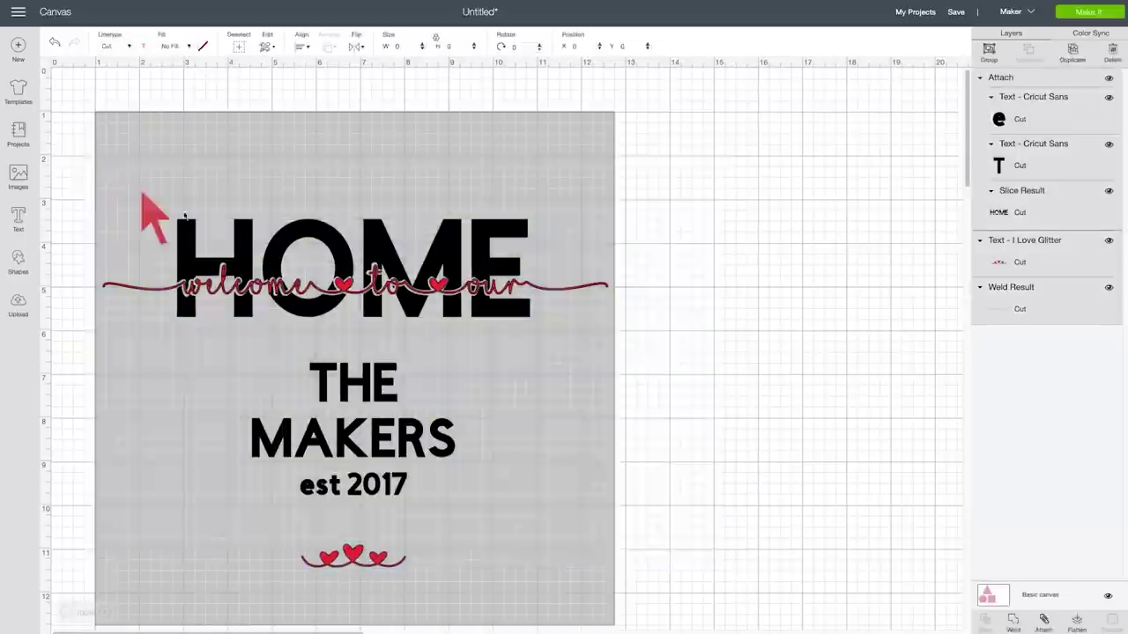
pyautogui.moveTo(372, 253); pyautogui.dragTo(361, 247)
pyautogui.click(683, 322)
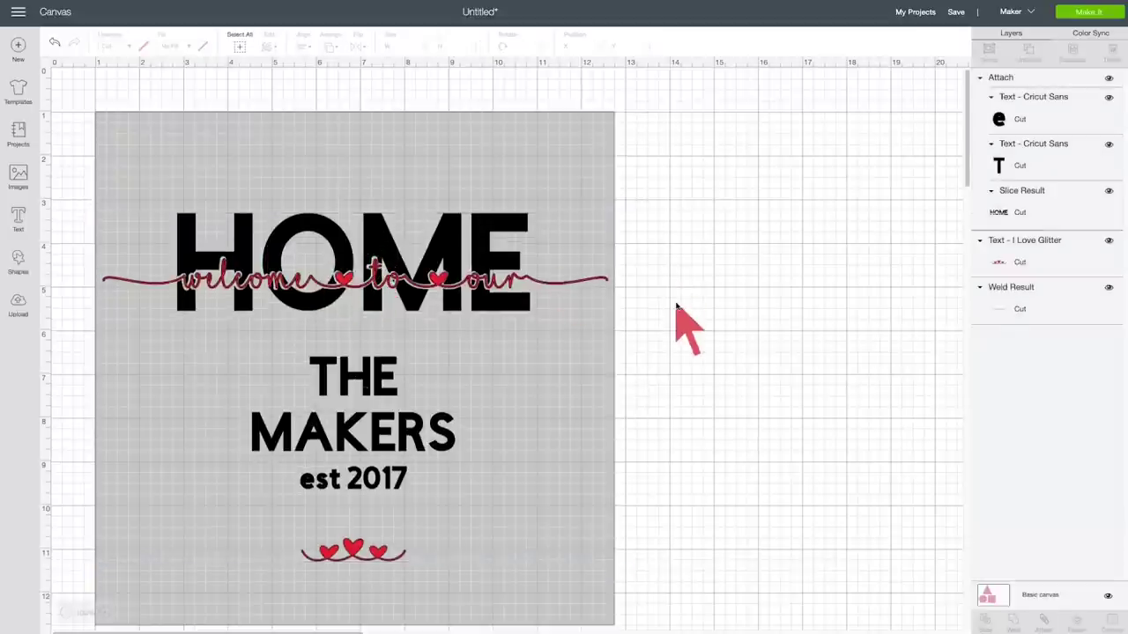
pyautogui.click(1090, 13)
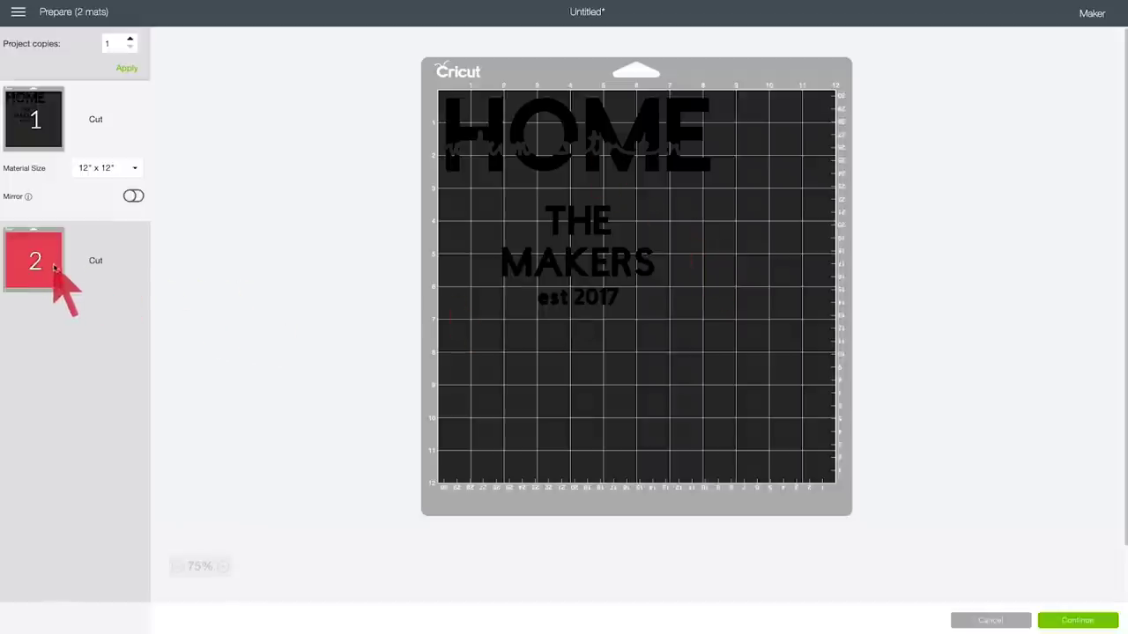
# On the red 12 x 12 mat, nudge the triple-heart flourish slightly below the welcome to our script
pyautogui.click(54, 265)
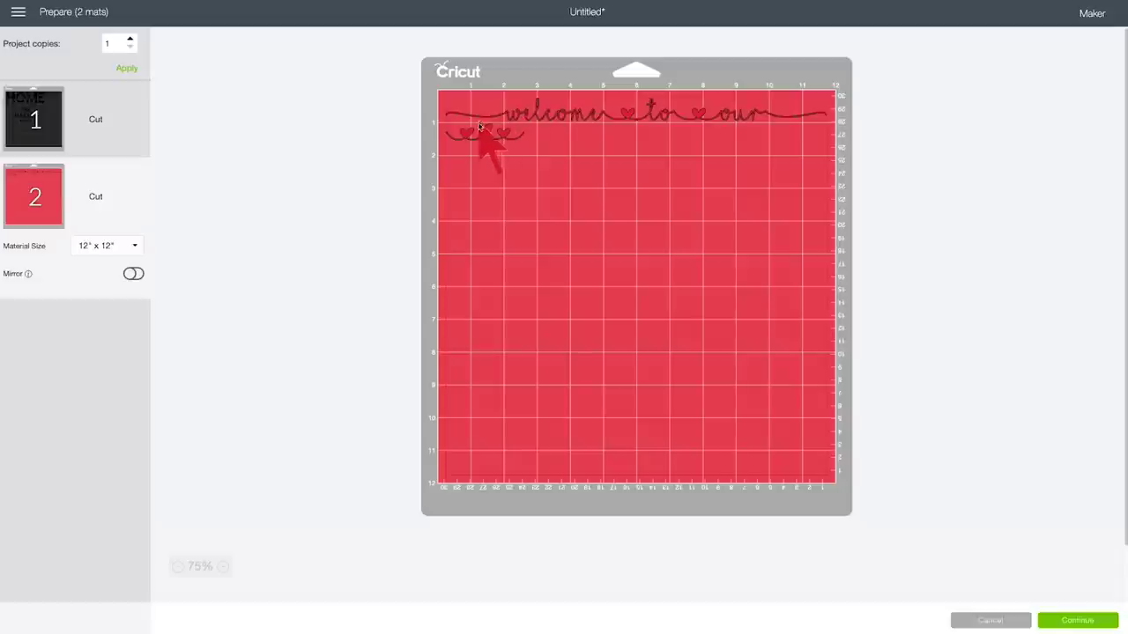
pyautogui.moveTo(486, 134); pyautogui.dragTo(485, 144)
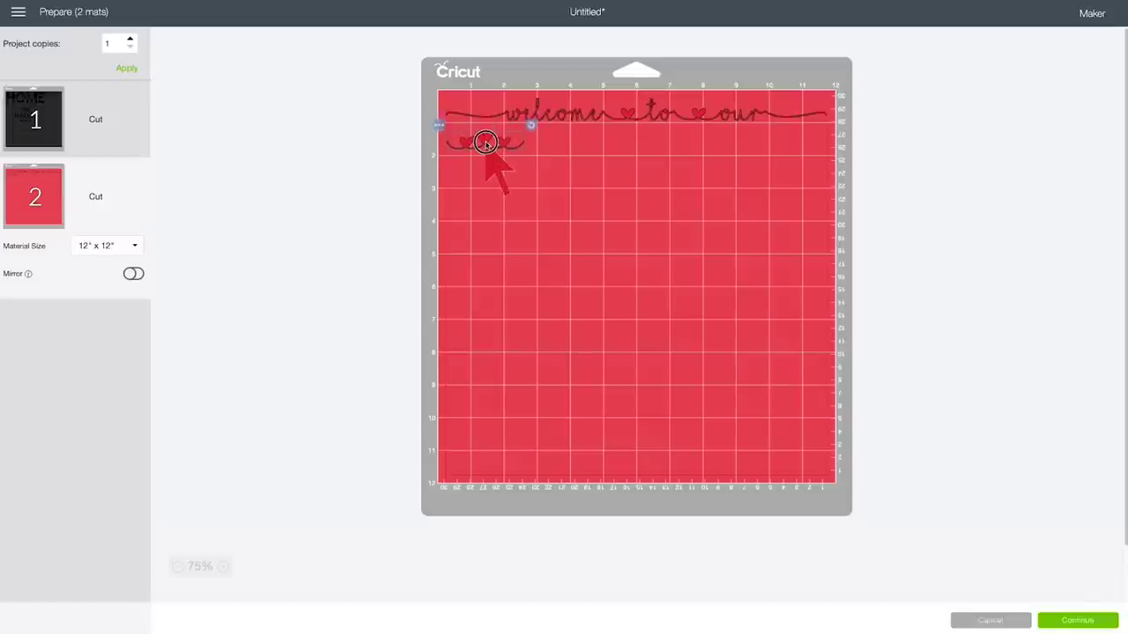